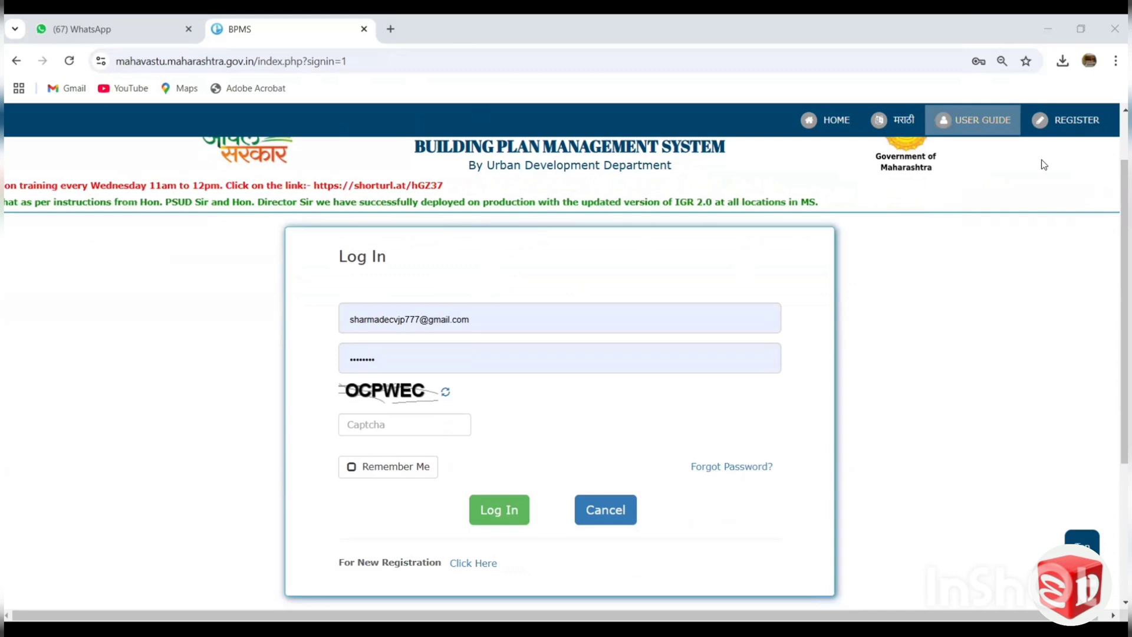
Open the new user registration form from the login page and review its Technical Registration fields.
scroll(476, 470, down, 3)
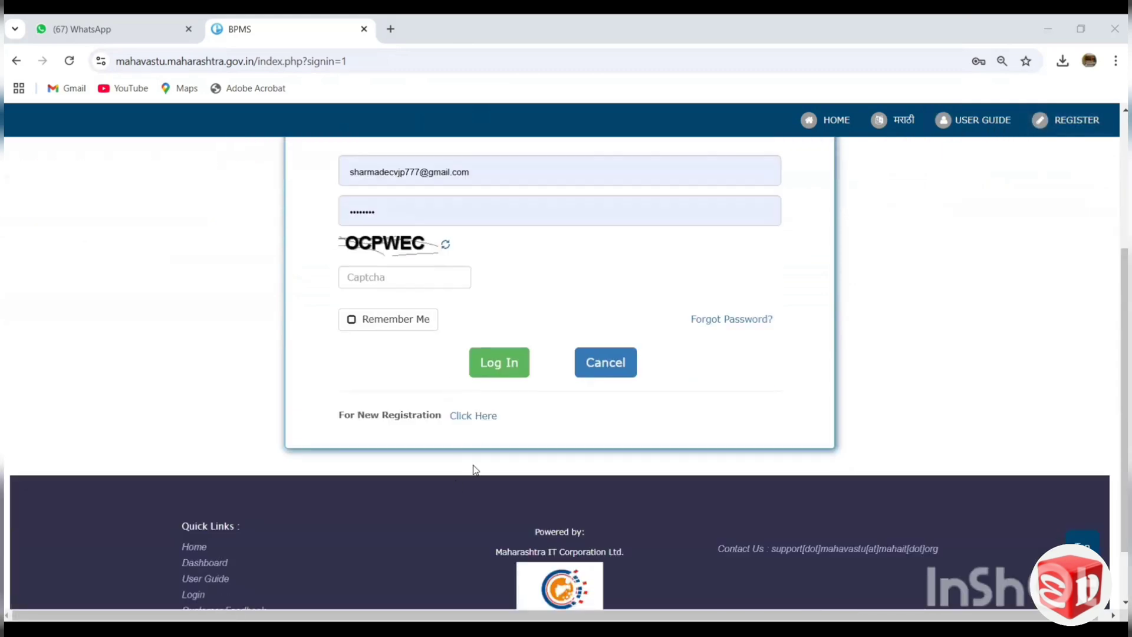
click(479, 416)
scroll(485, 351, down, 3)
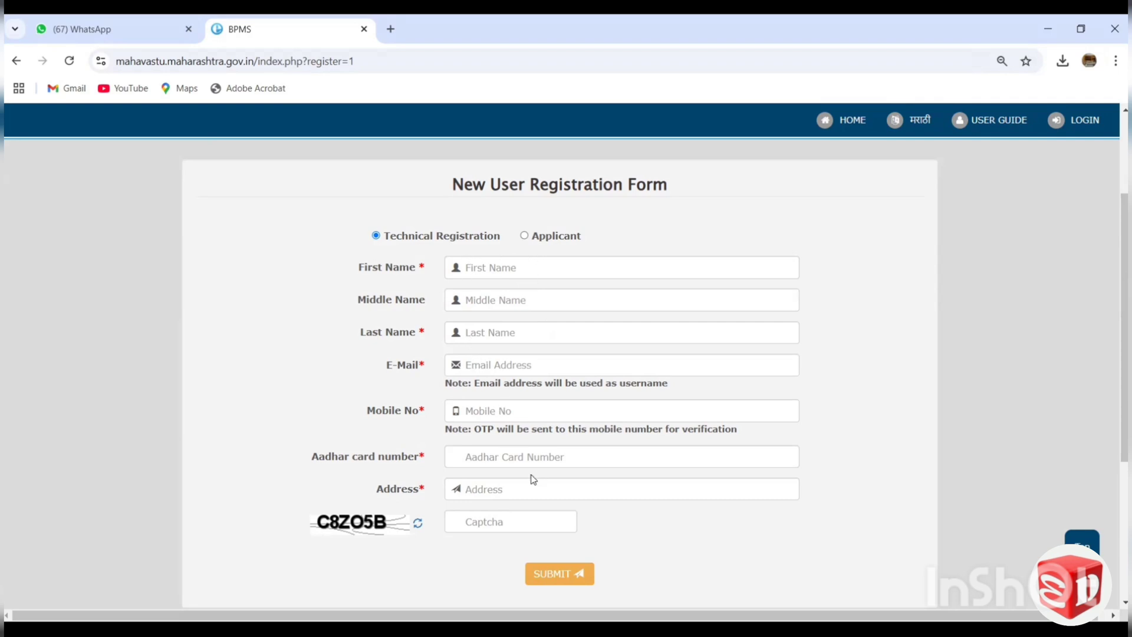
scroll(511, 474, down, 1)
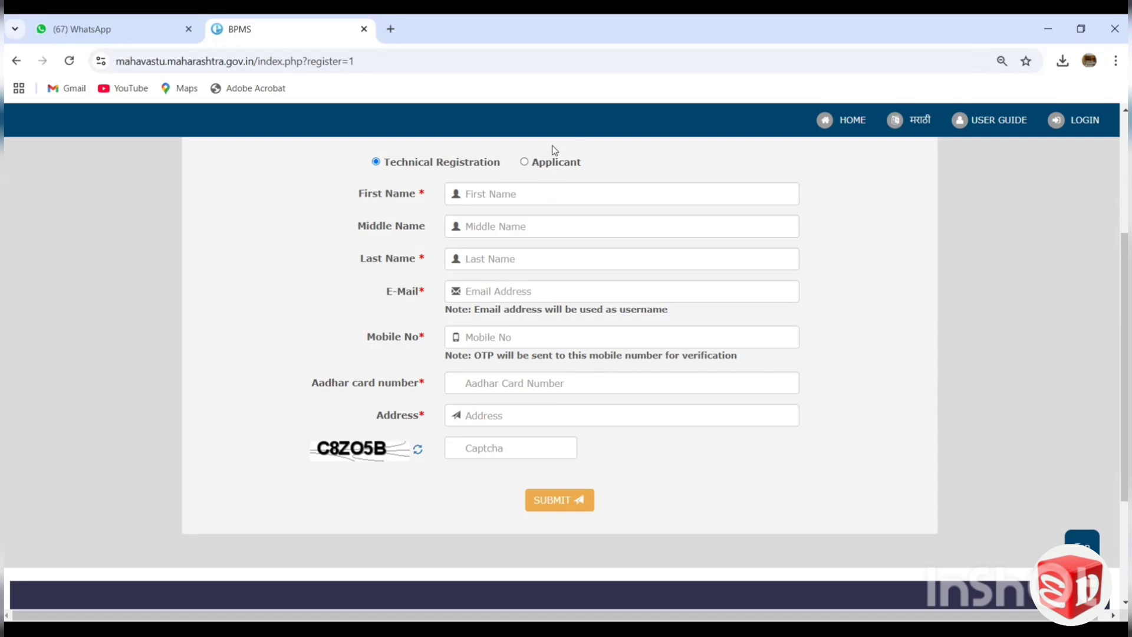
Switch the registration to Applicant, choose Individual Owner as the owner type, and review the fields to fill in.
click(549, 165)
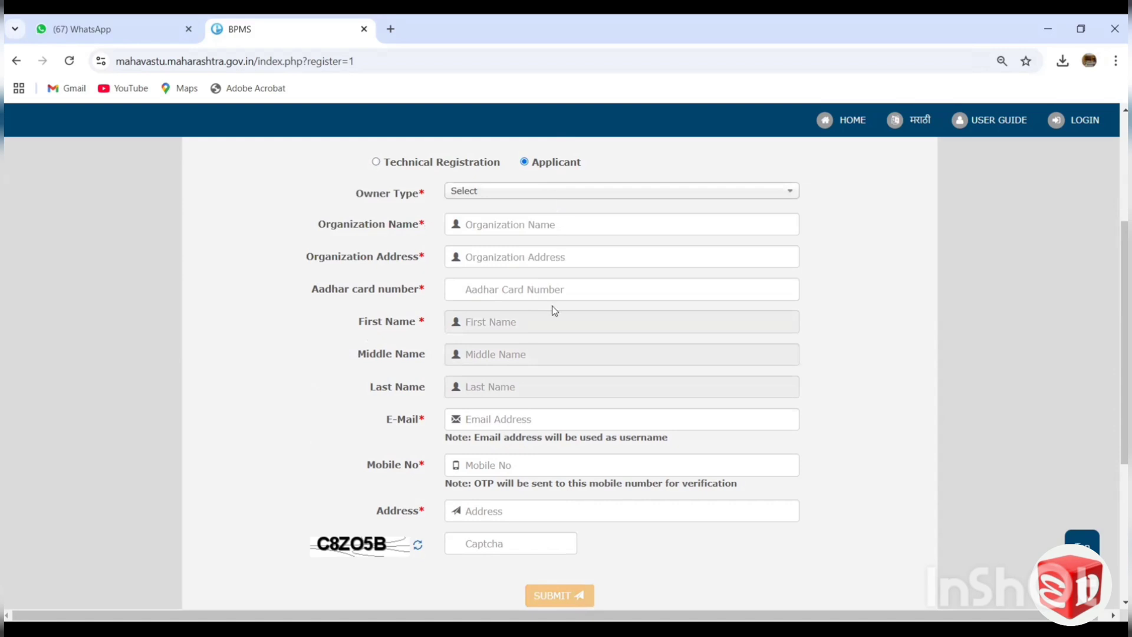
click(544, 198)
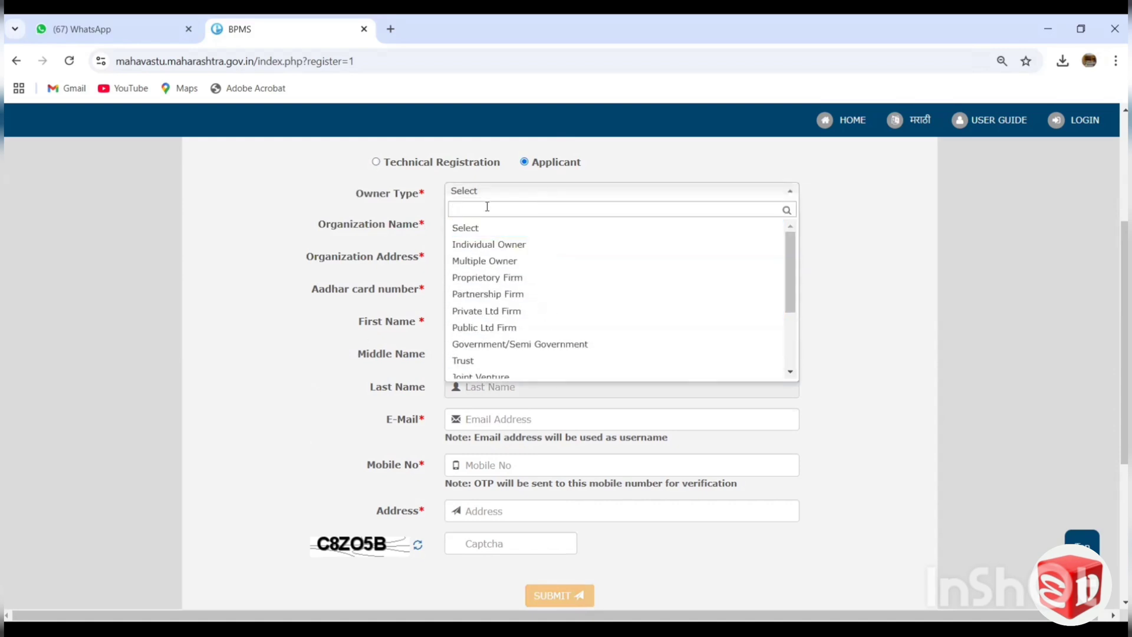
click(513, 194)
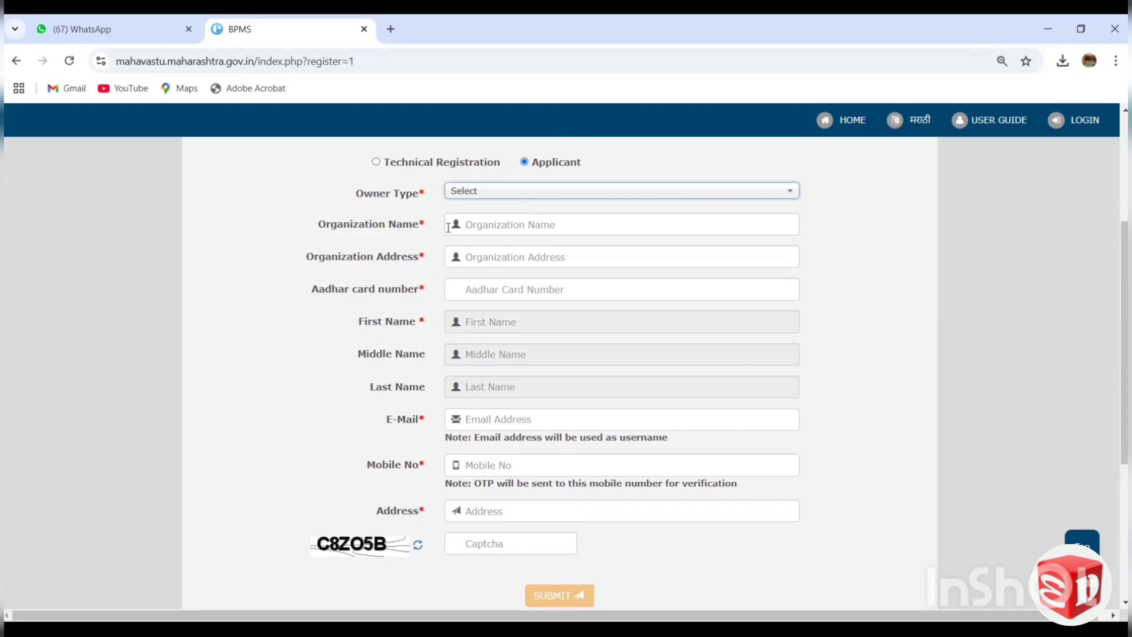
click(532, 192)
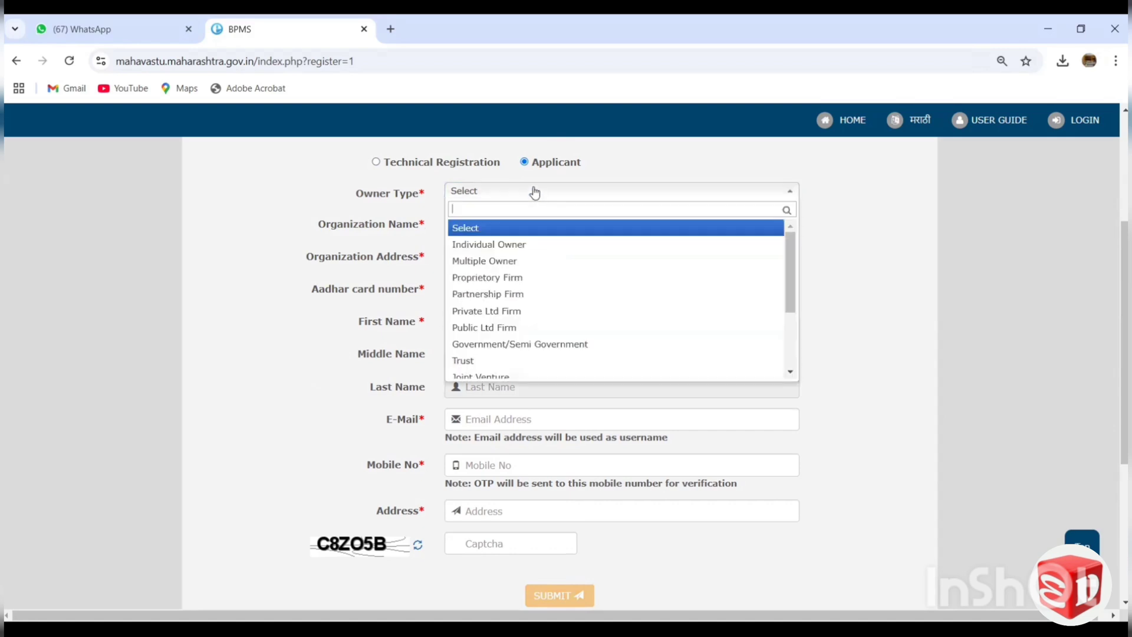
click(503, 249)
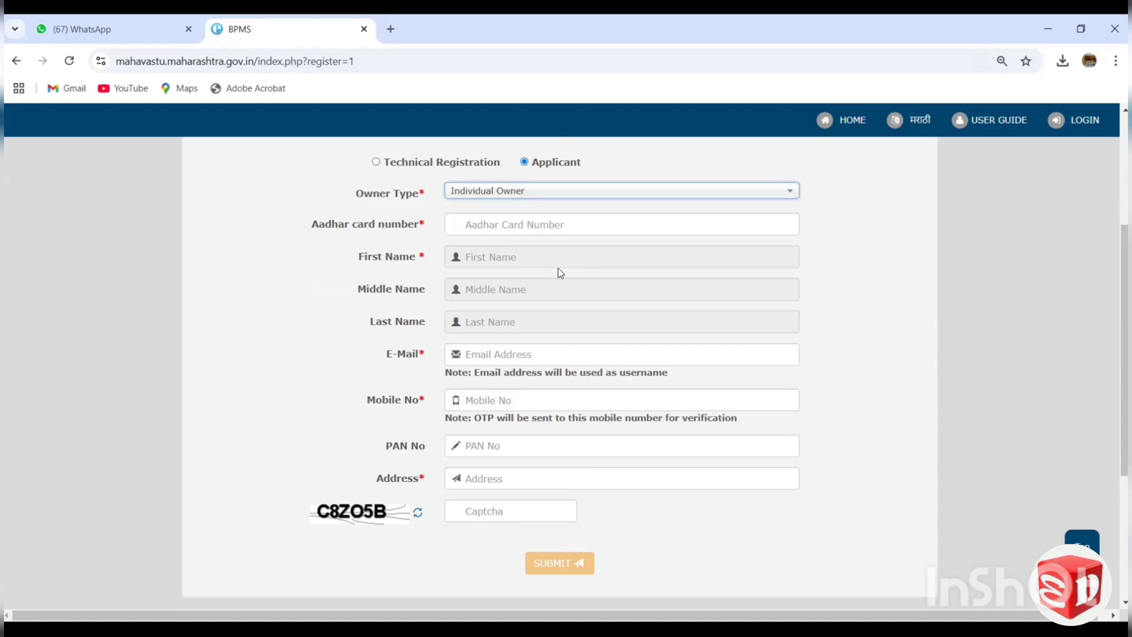
scroll(571, 337, down, 1)
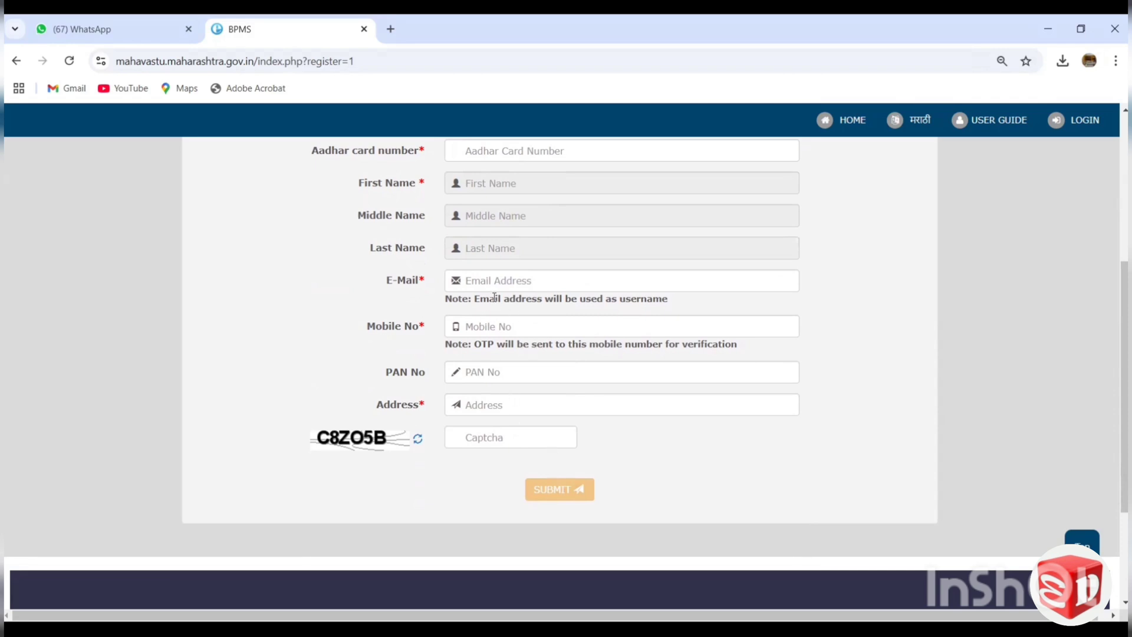
scroll(494, 298, up, 1)
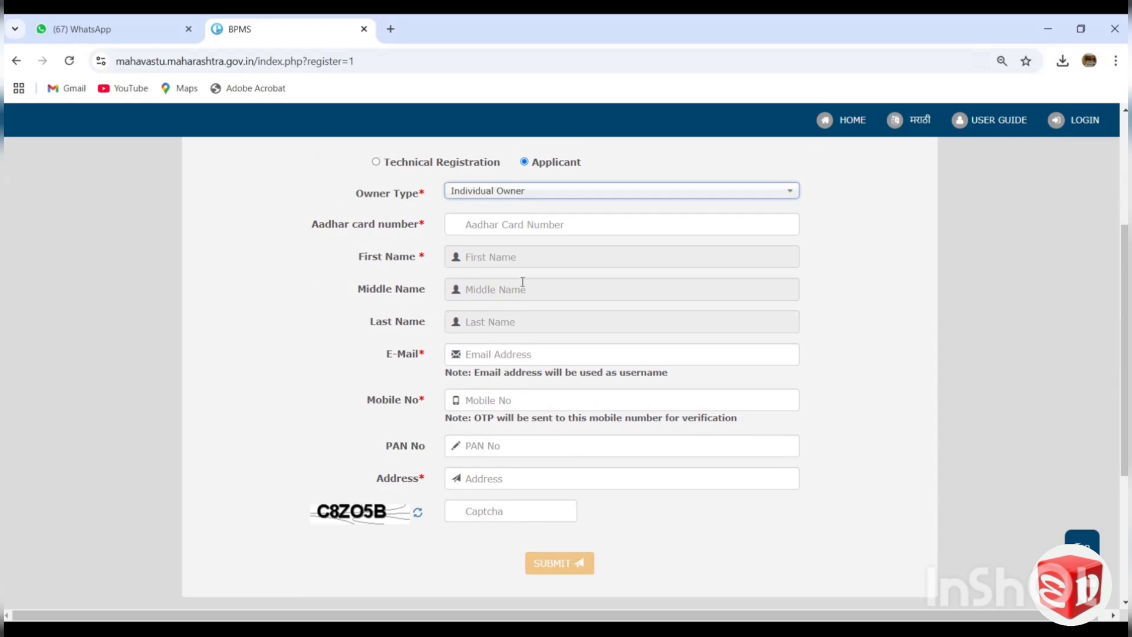
Return to the login page and fill in the saved technical person account's e-mail and password.
click(1084, 123)
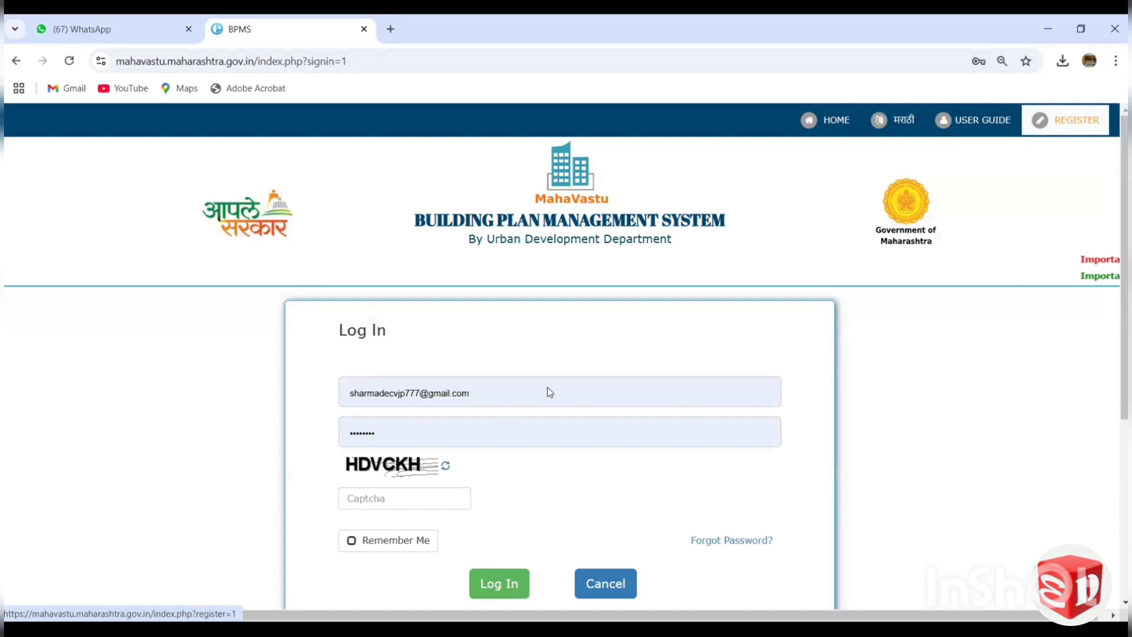
click(541, 393)
scroll(861, 448, down, 2)
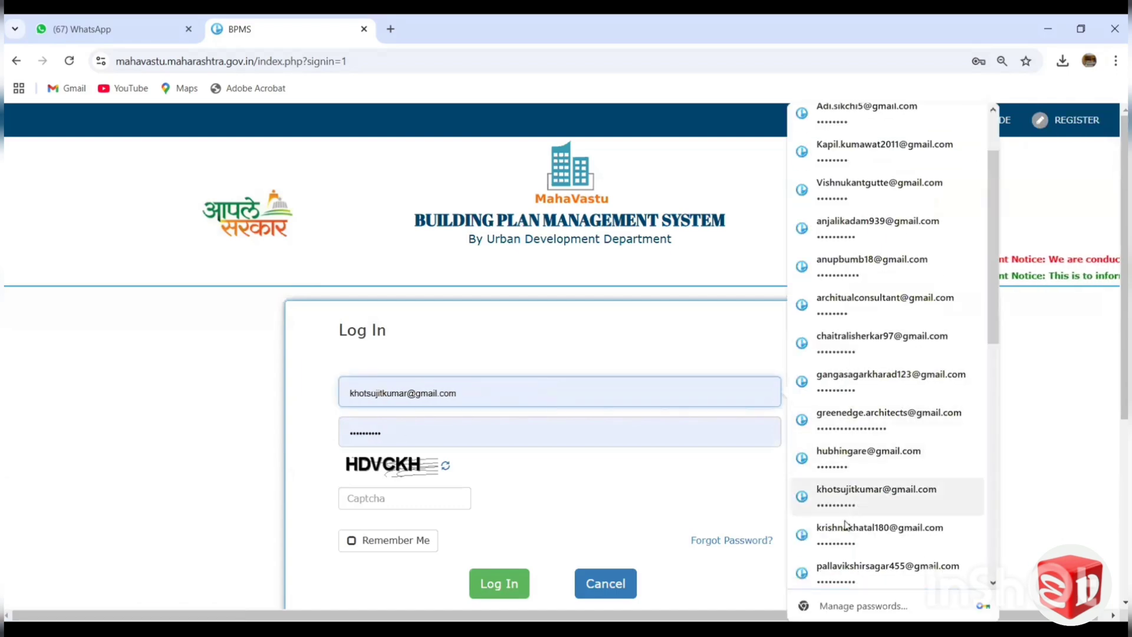
click(845, 520)
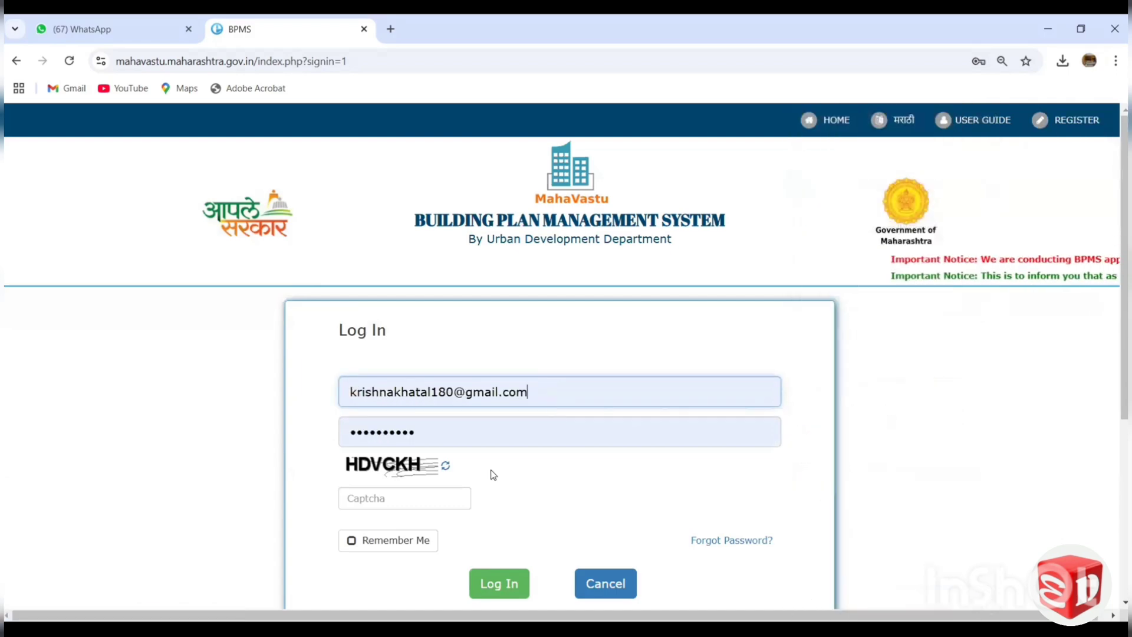
Enter the displayed captcha code and log in to the account.
click(405, 500)
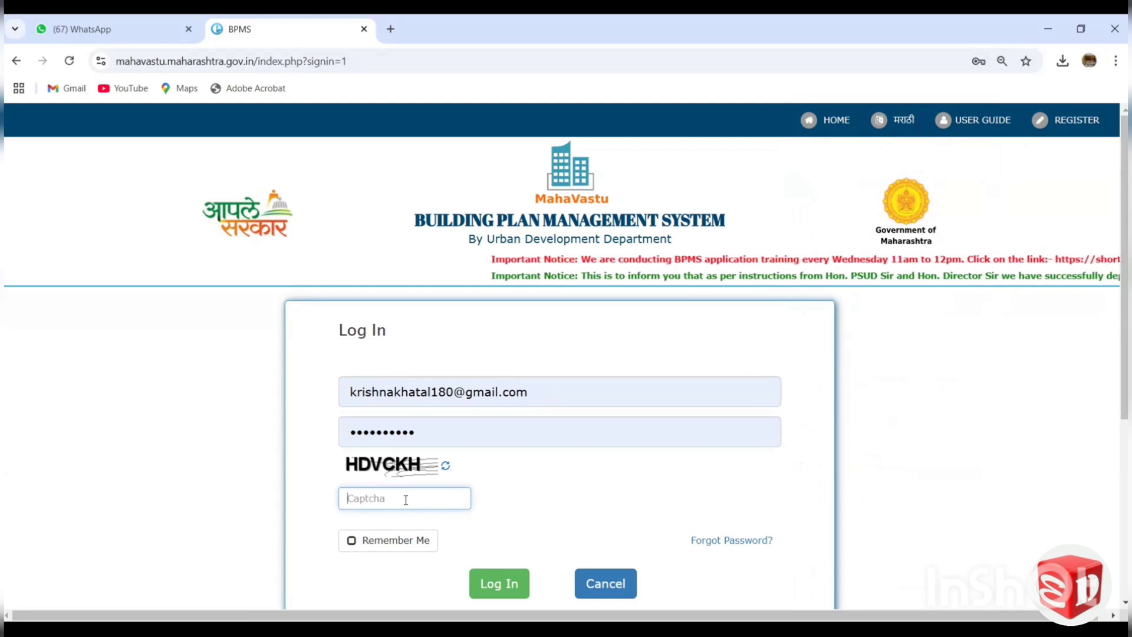
text(HDV)
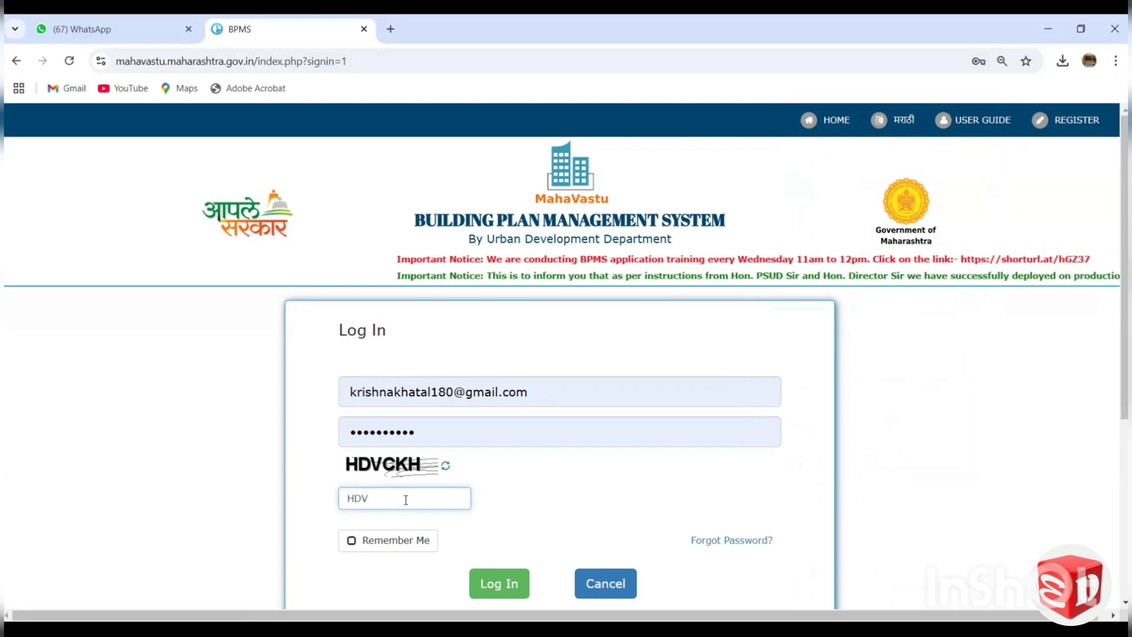
text(CKH)
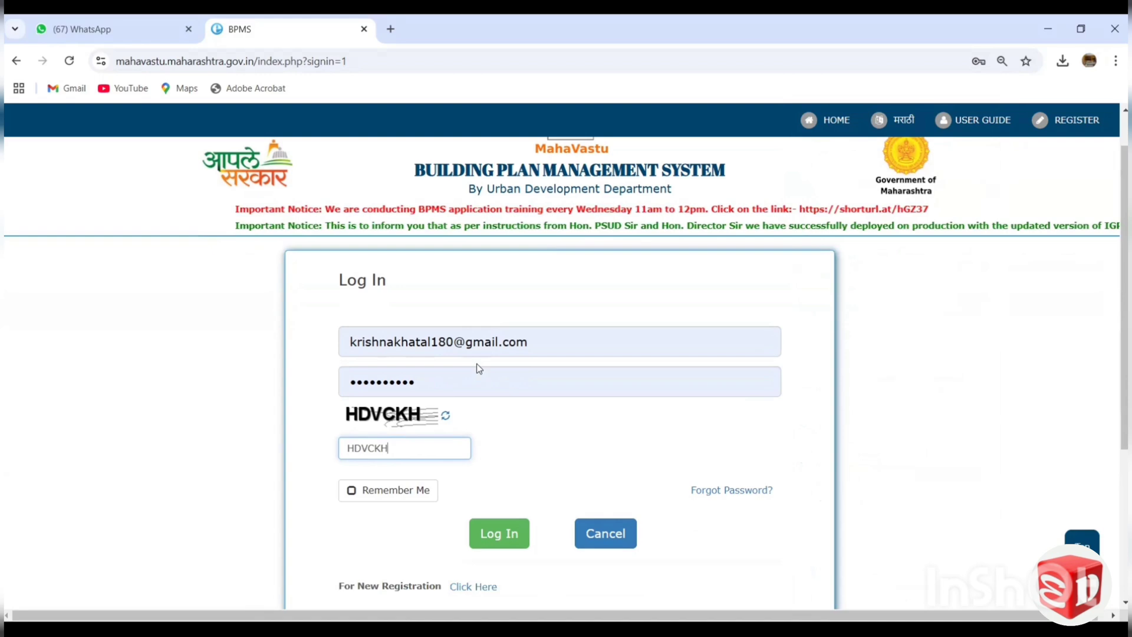
scroll(477, 364, down, 3)
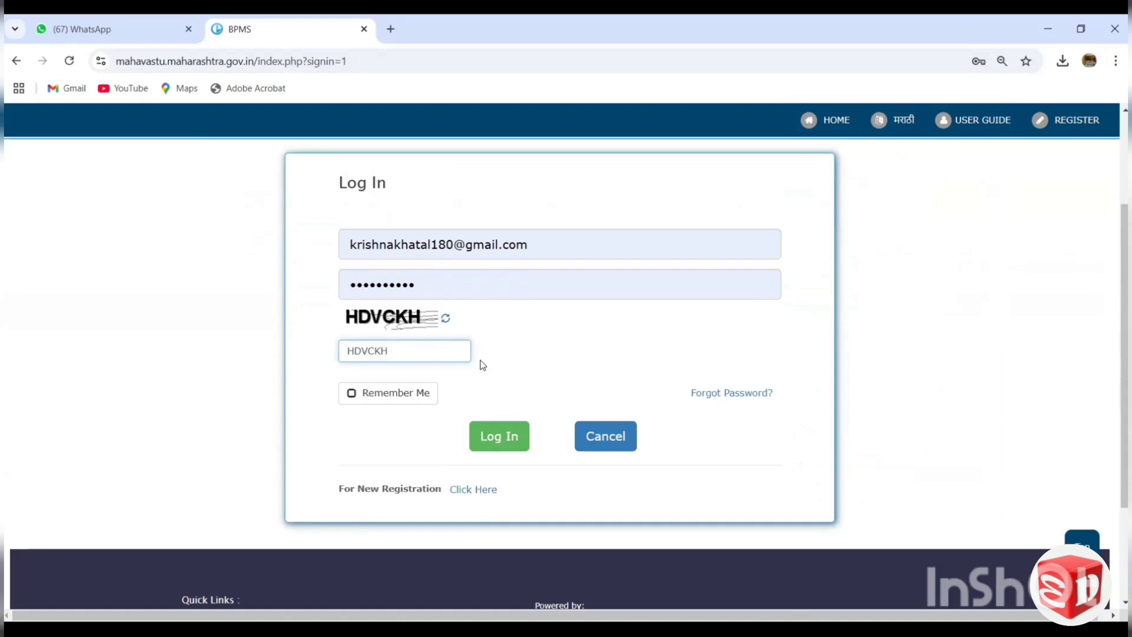
click(494, 442)
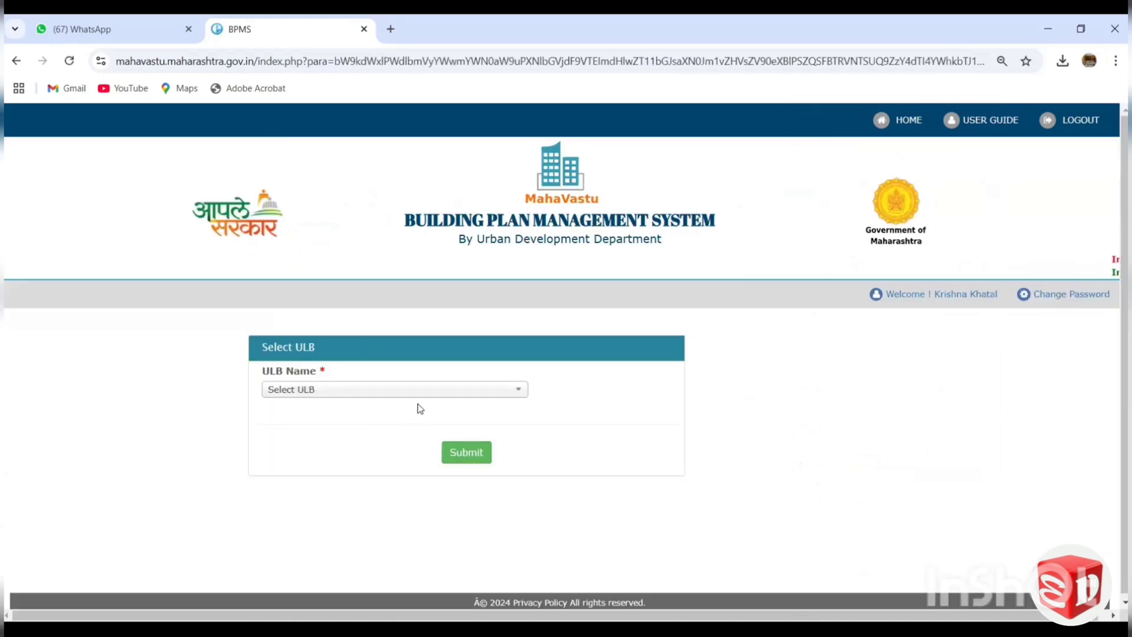
Submit Chhatrapati Sambhaji Nagar Municipal Corporation as the ULB and dismiss the ticket details.
click(341, 392)
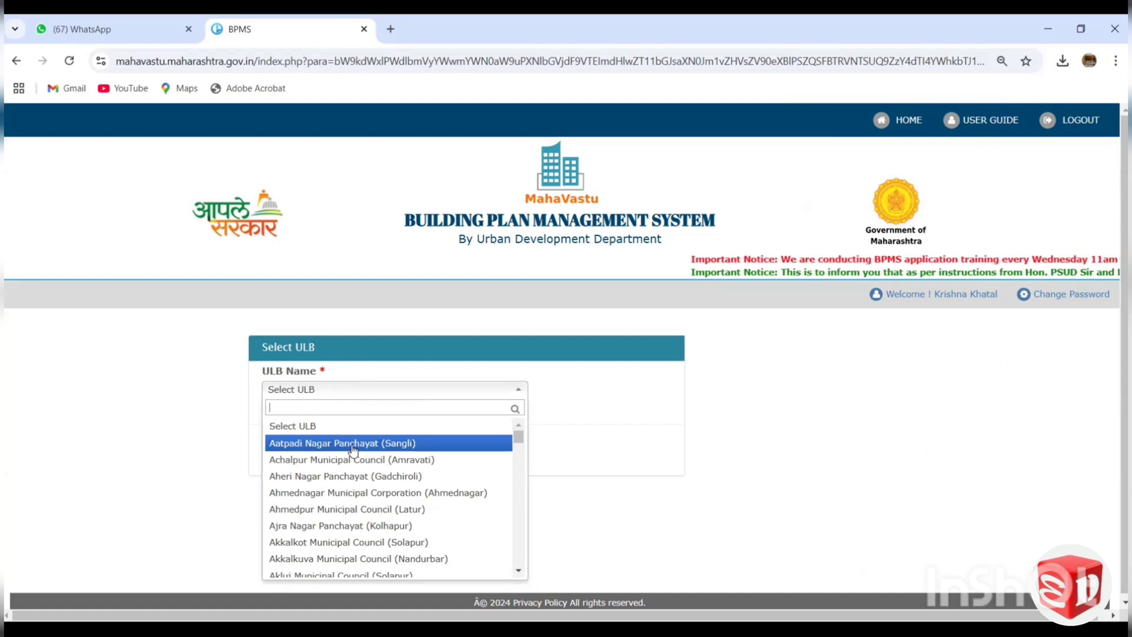
text(CHHA)
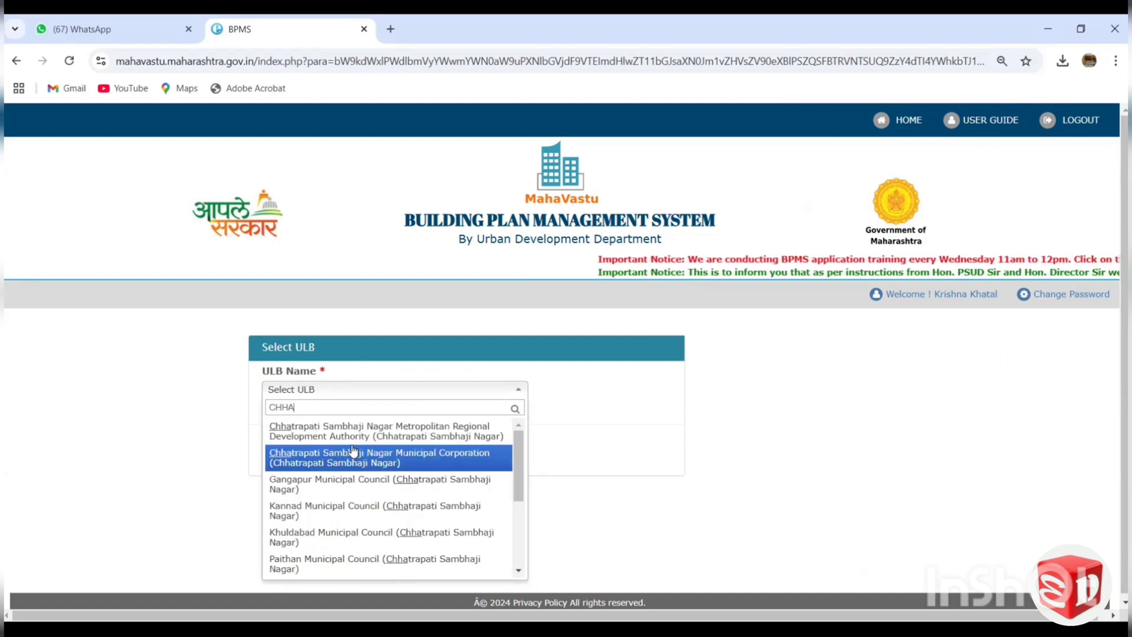
click(351, 461)
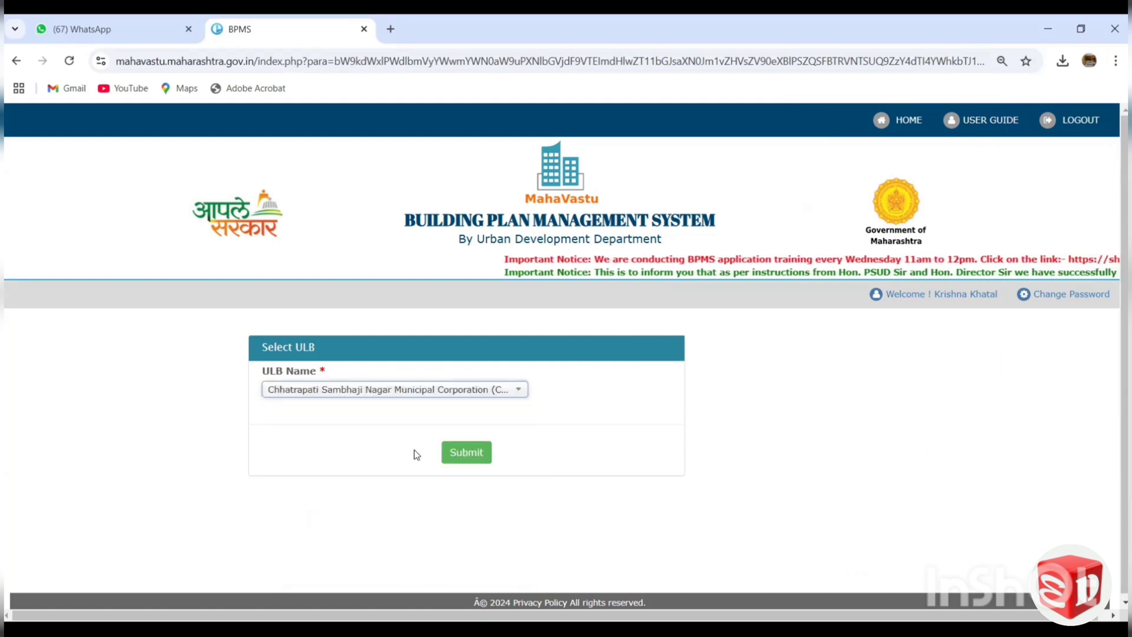
click(463, 452)
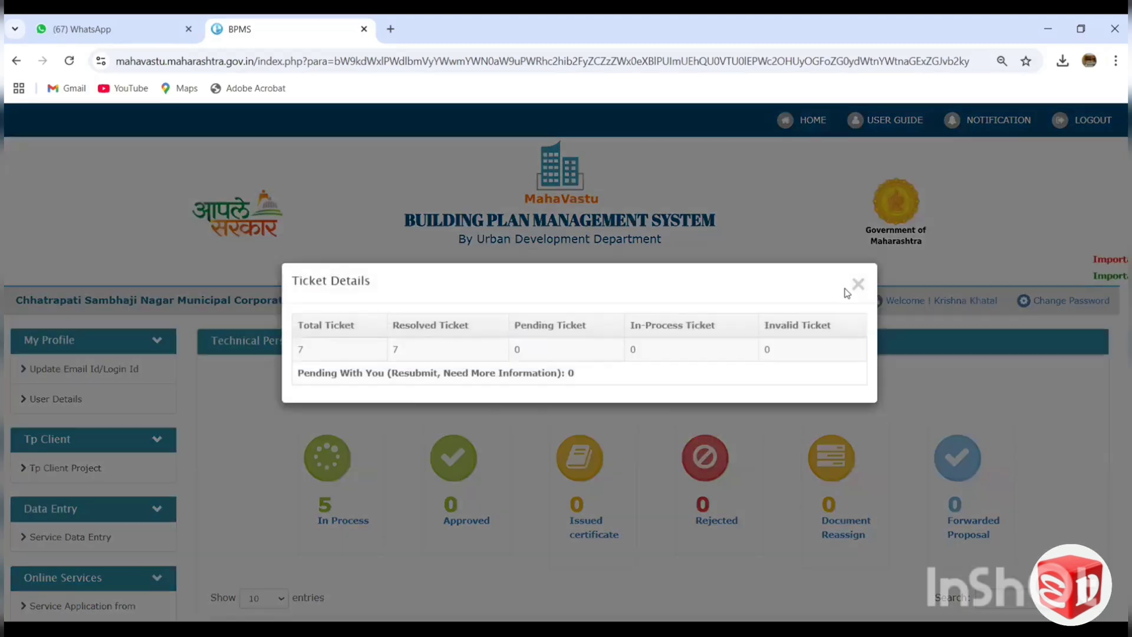
click(855, 284)
Look over the Technical Person Dashboard, open the Tp Client project list, and start a new project.
scroll(374, 270, down, 1)
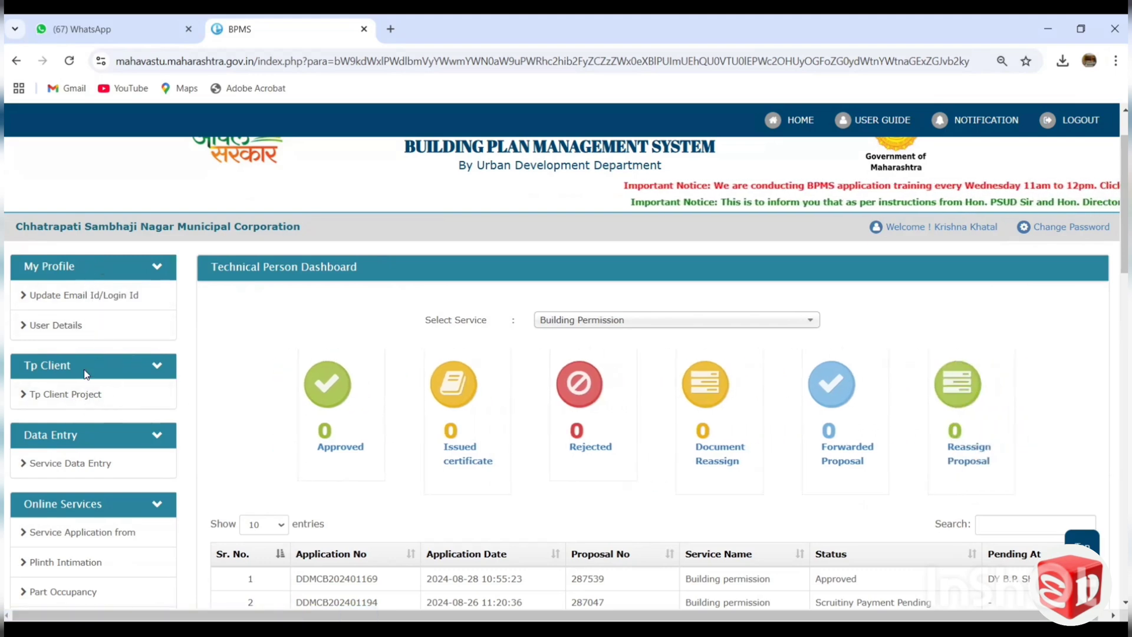
scroll(116, 395, down, 1)
scroll(125, 366, down, 2)
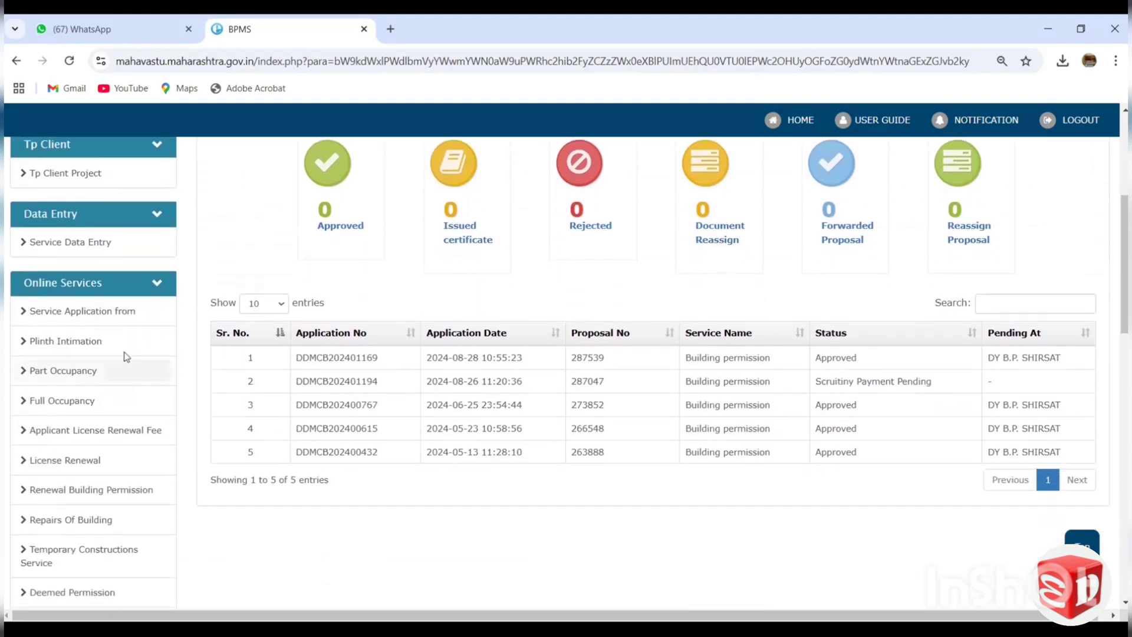
scroll(147, 331, up, 2)
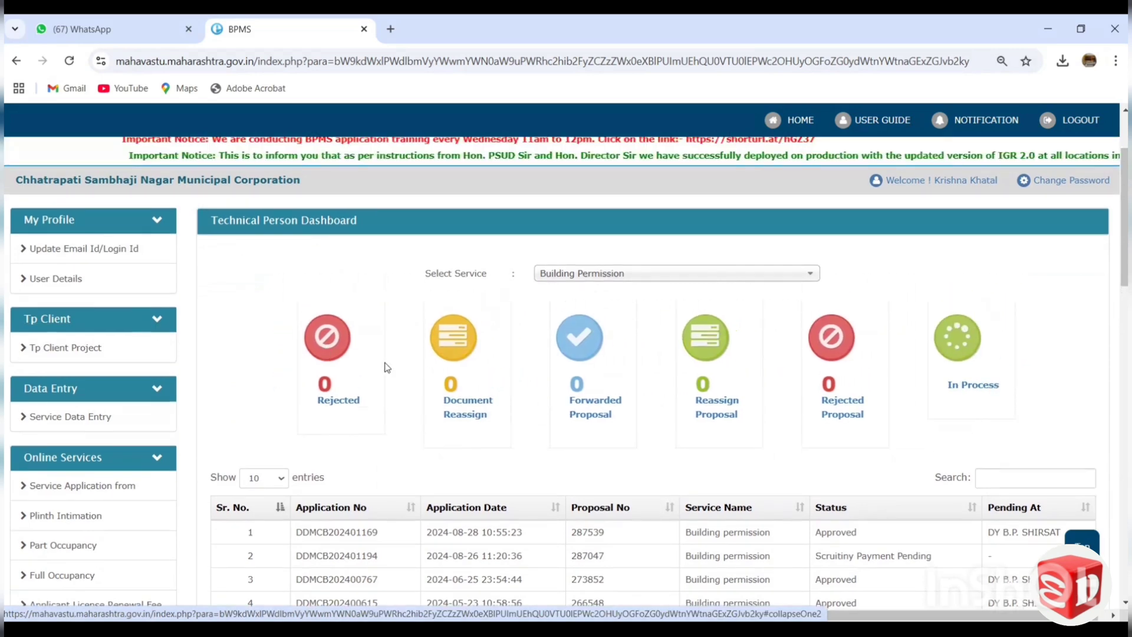
scroll(553, 352, up, 1)
click(140, 407)
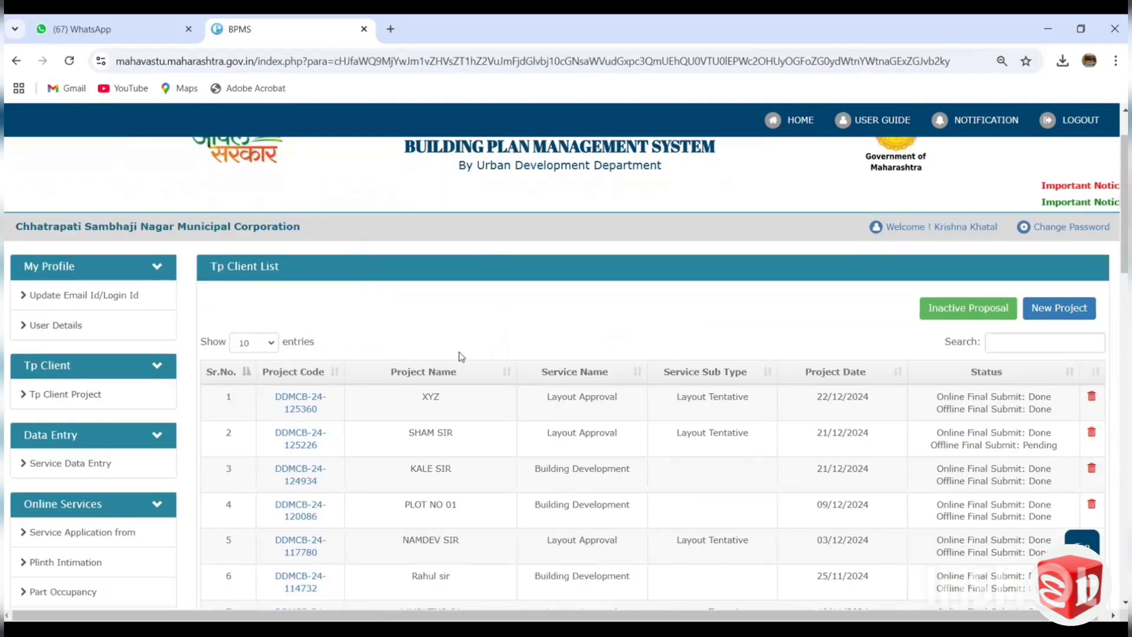
click(1059, 308)
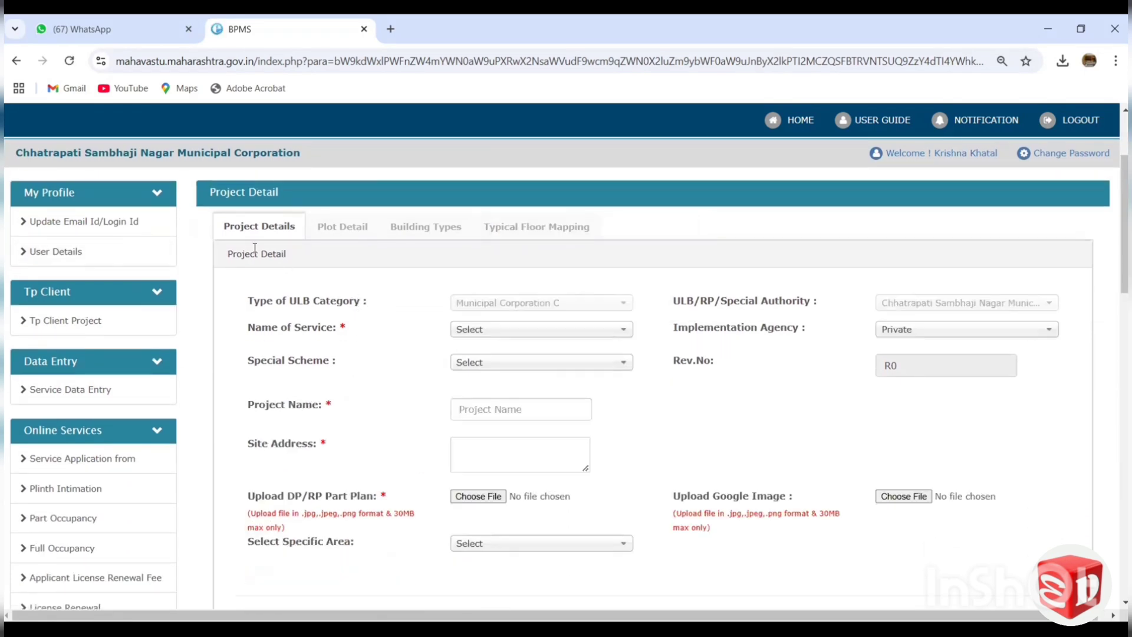
Review the new project form's Project Detail, Hierarchy Detail and Proposal Detail fields, and return to the Tp Client project list.
scroll(372, 369, down, 1)
scroll(285, 271, up, 1)
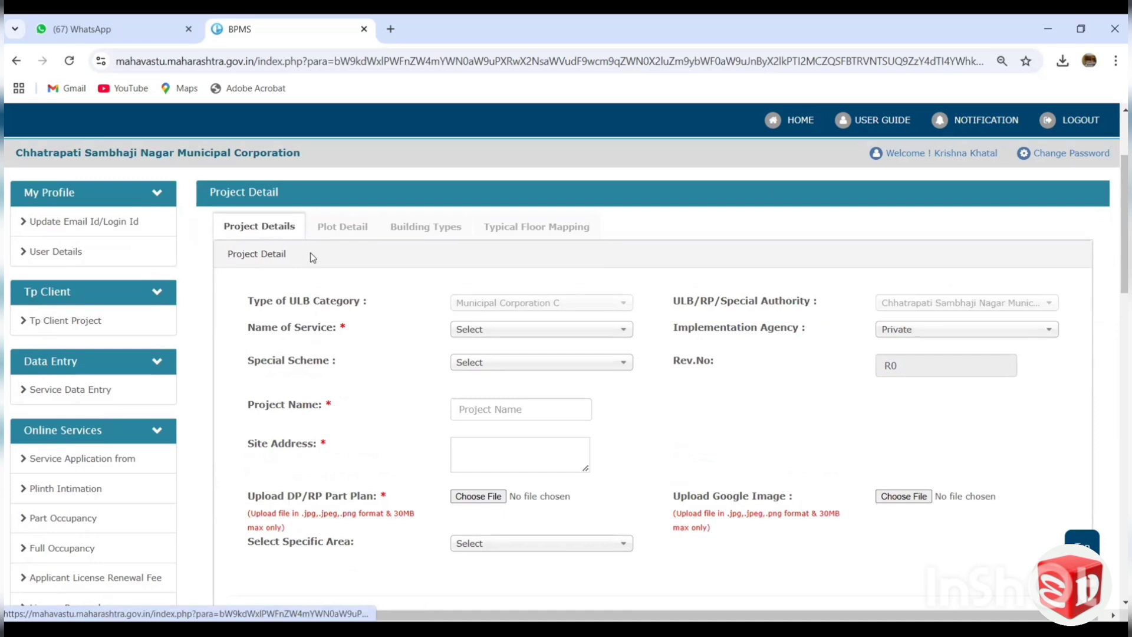
scroll(348, 383, down, 2)
scroll(354, 388, up, 1)
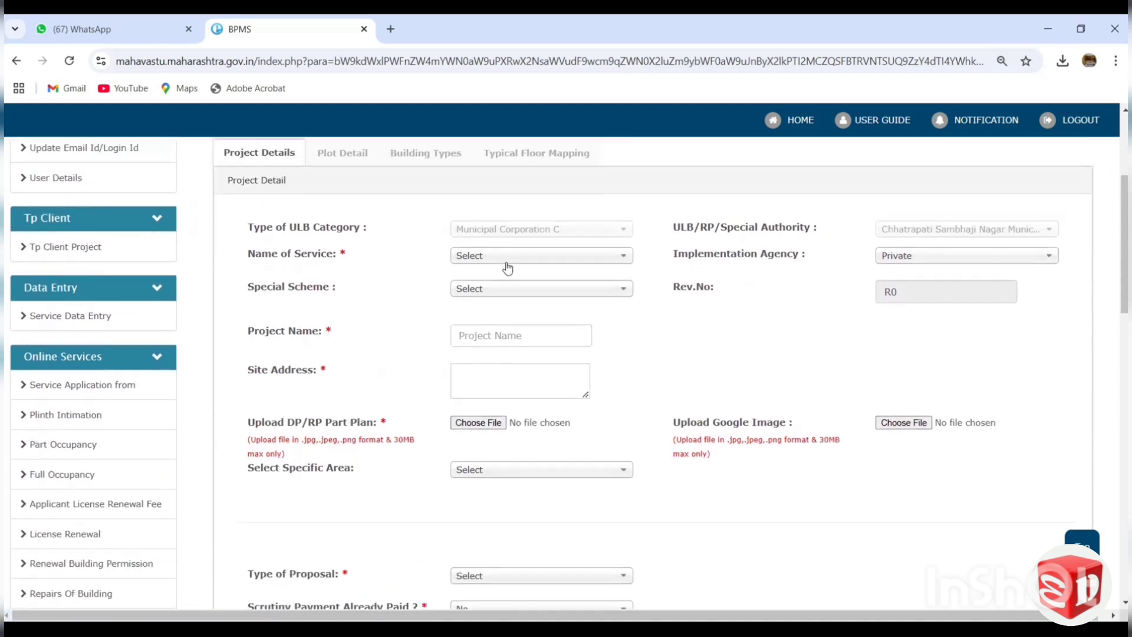
scroll(448, 283, down, 1)
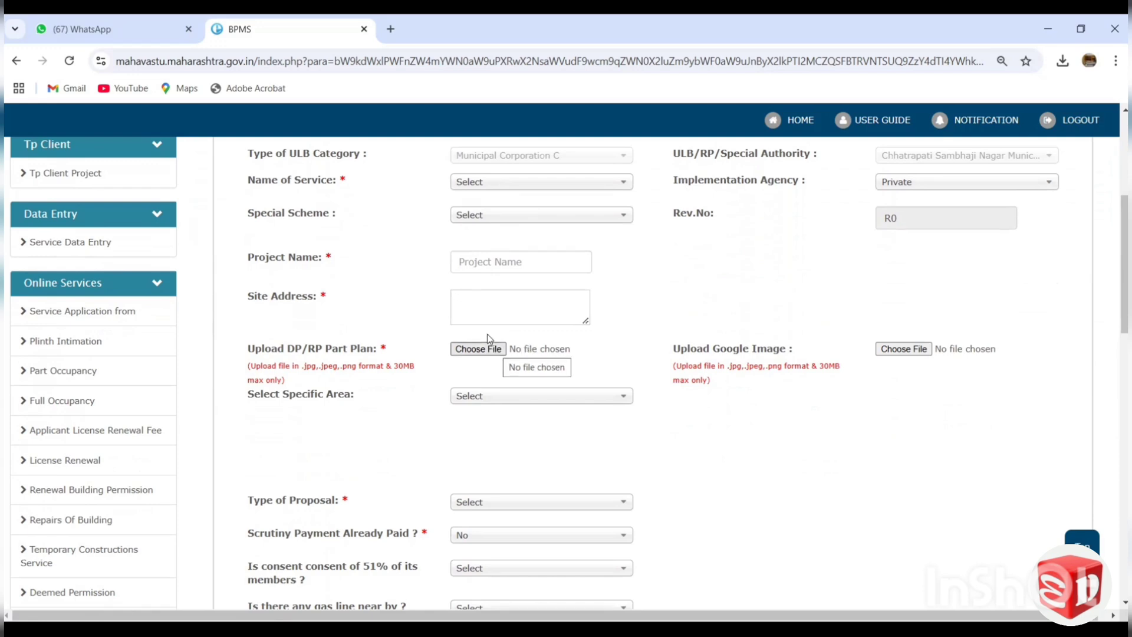
scroll(520, 304, down, 3)
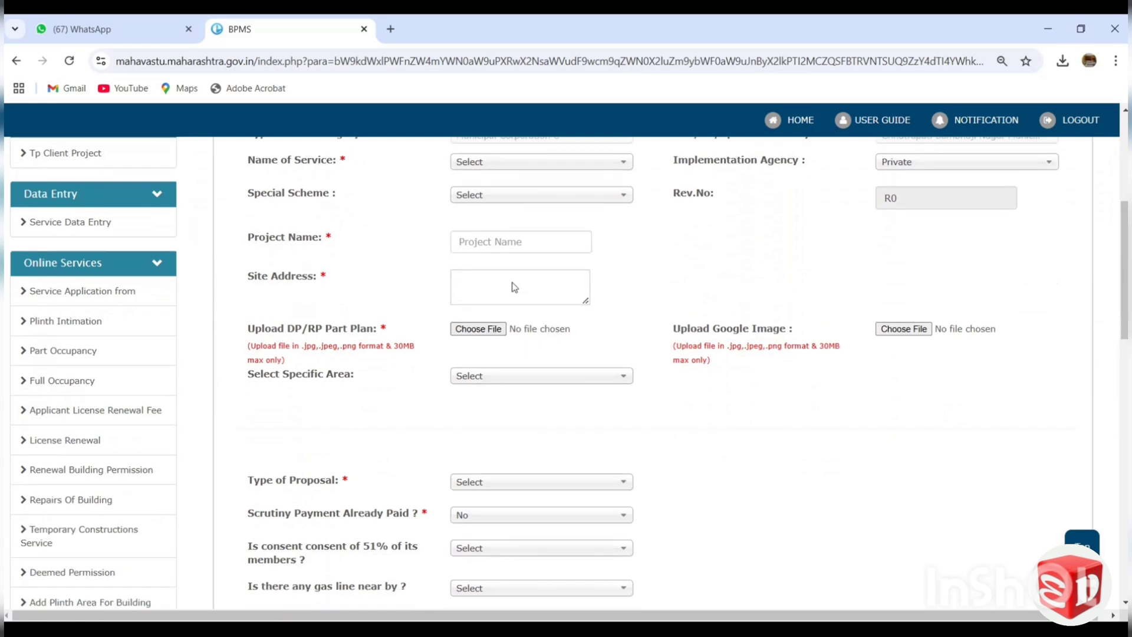
scroll(521, 307, down, 3)
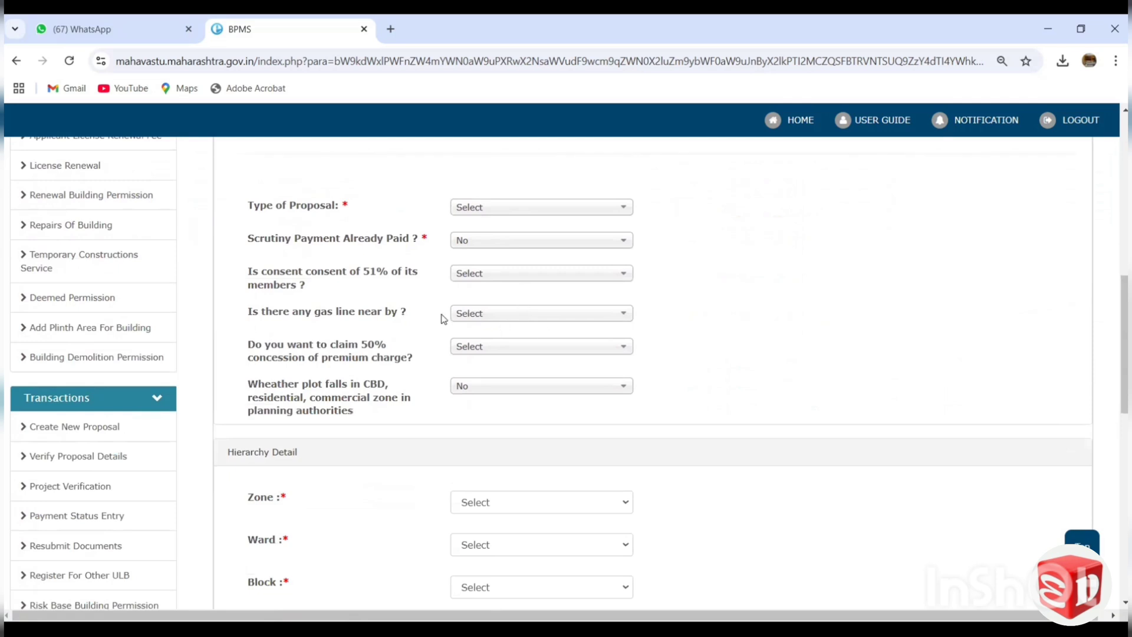
scroll(498, 359, down, 6)
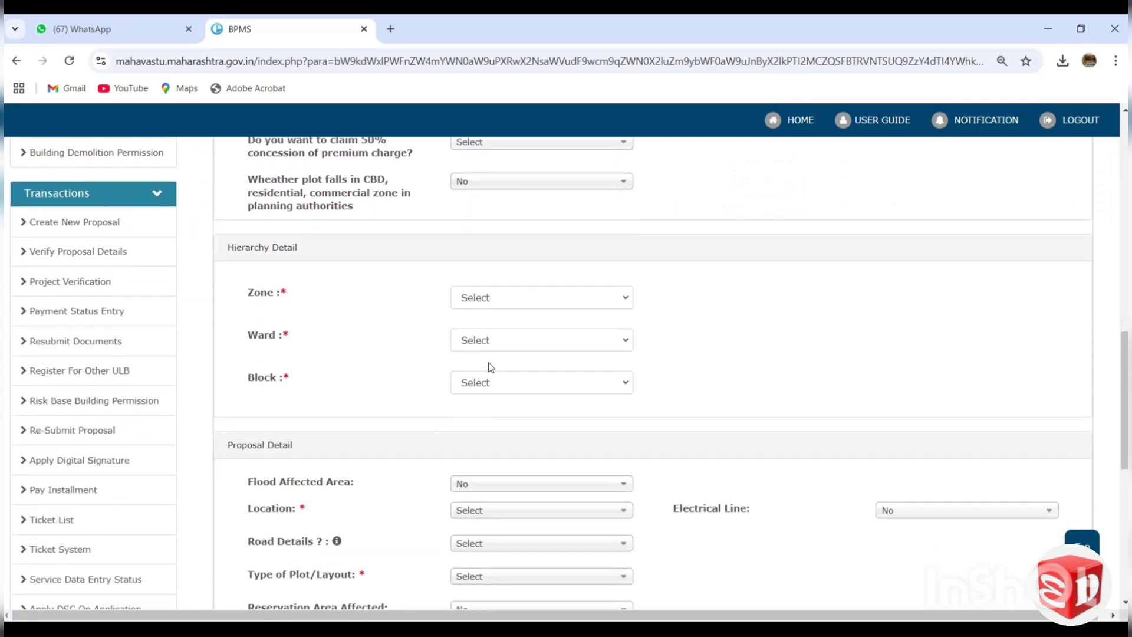
scroll(454, 325, up, 15)
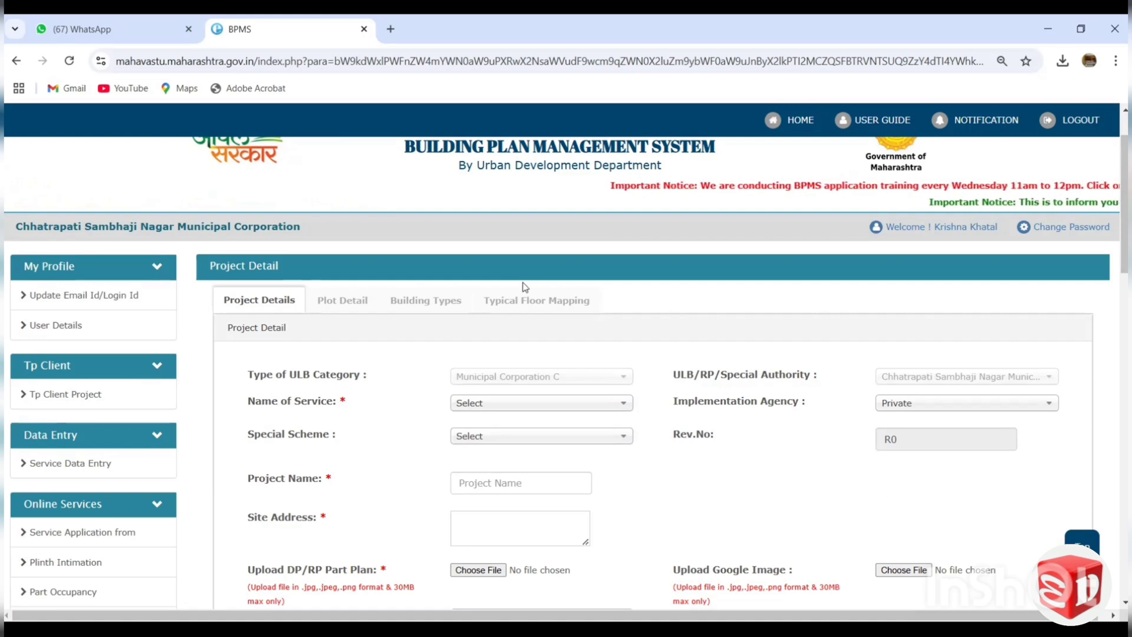
click(94, 394)
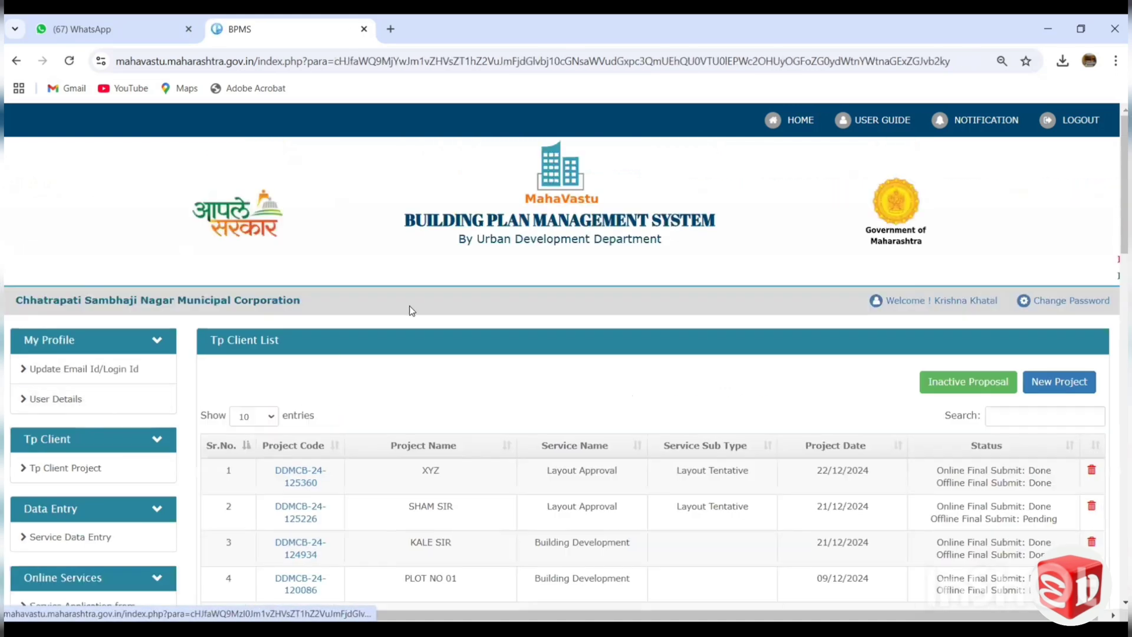
Look over the projects and their submission status in the Tp Client list.
scroll(866, 413, down, 1)
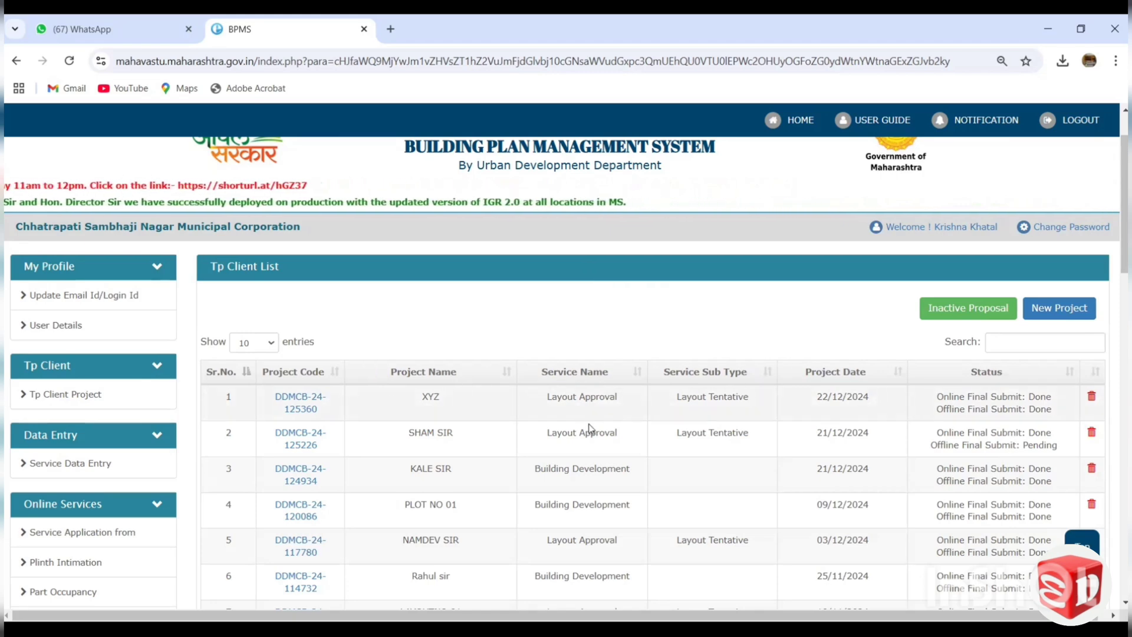
scroll(590, 429, down, 3)
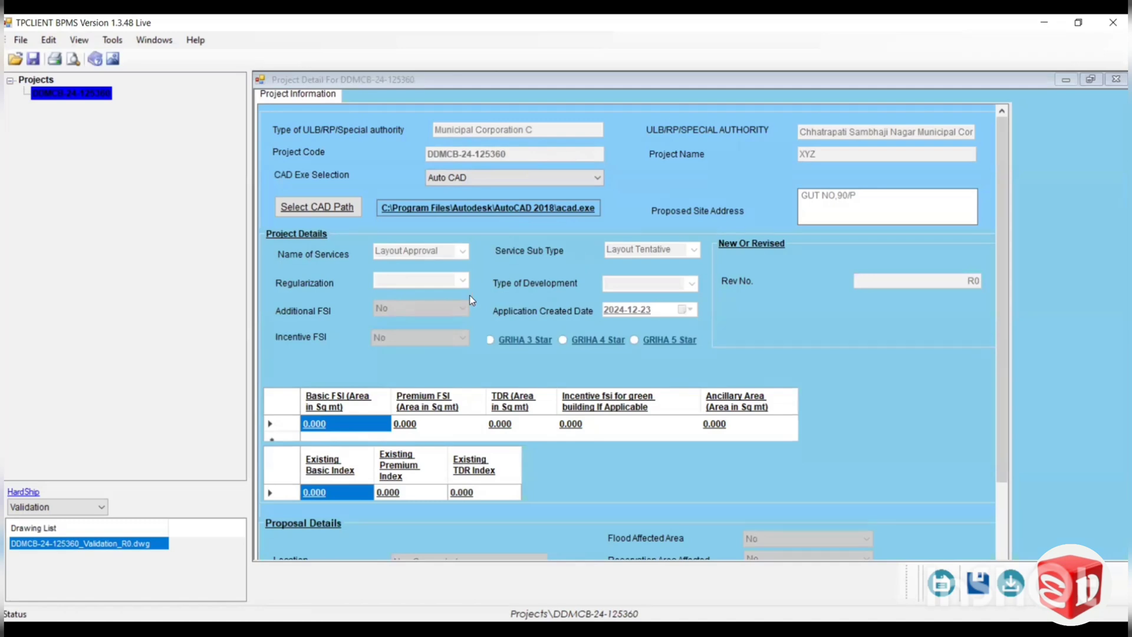
double_click(122, 544)
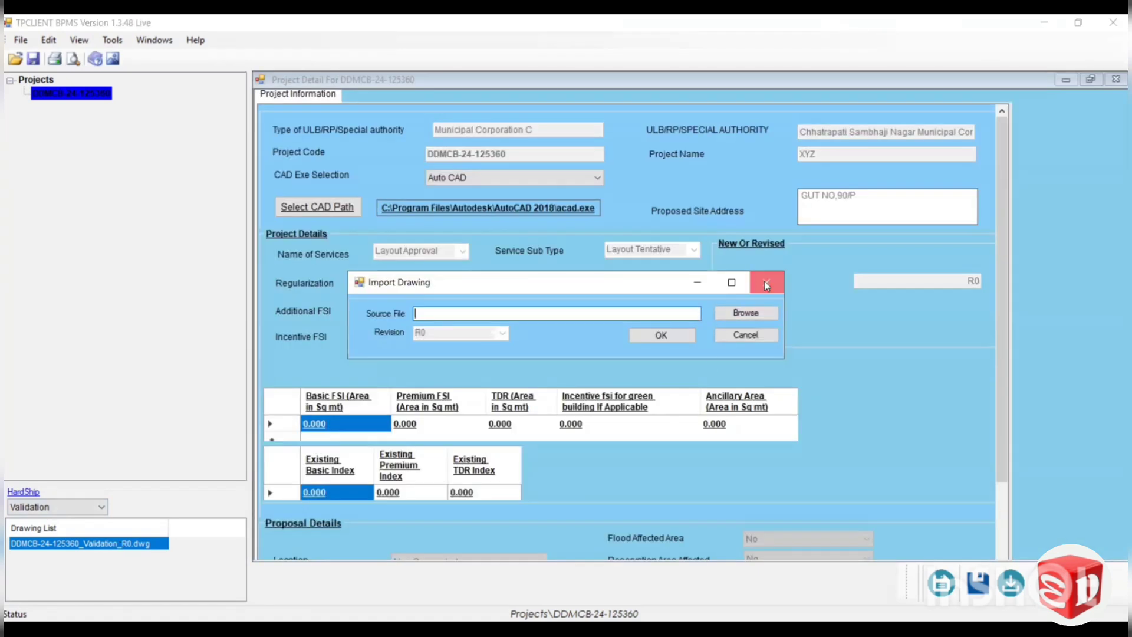
click(765, 285)
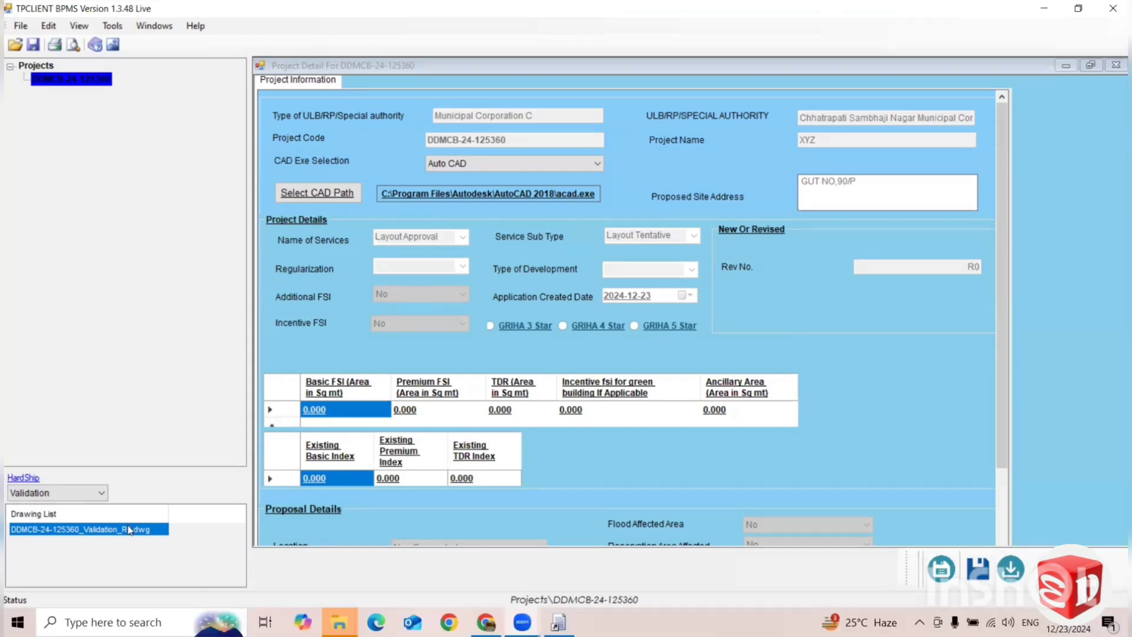
double_click(129, 530)
click(613, 362)
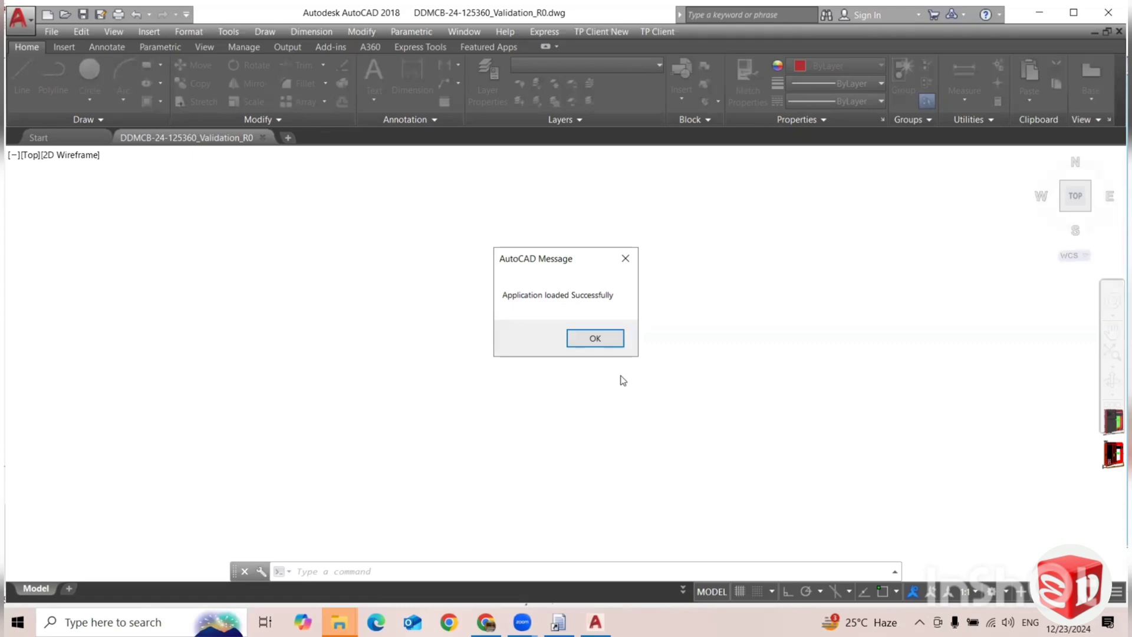
click(606, 335)
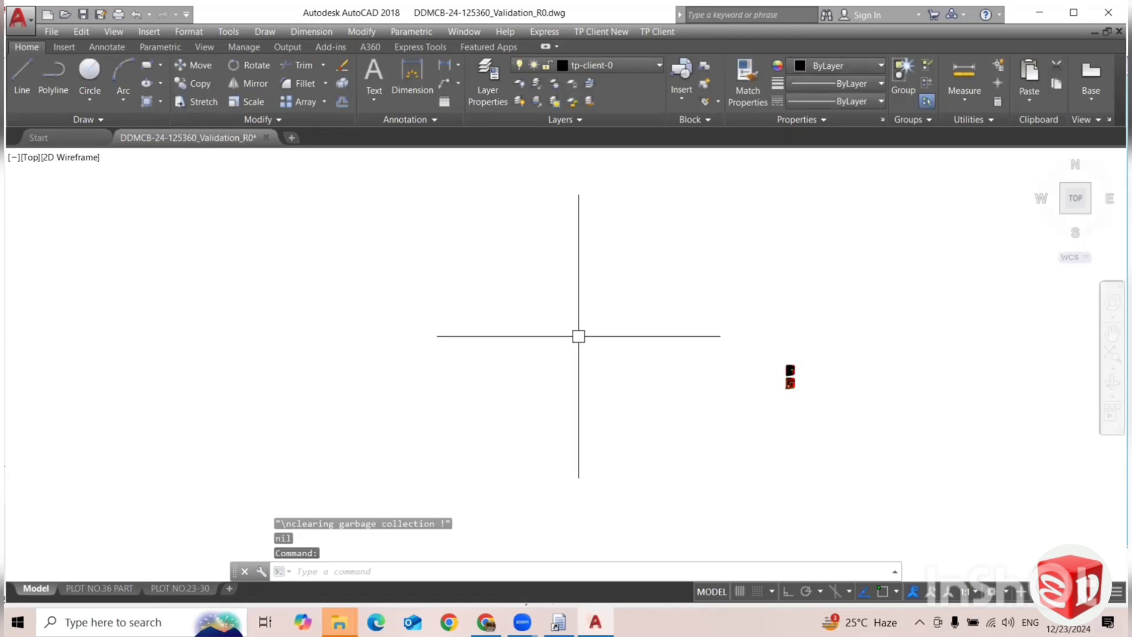
Close the validation drawing and minimize AutoCAD to return to TPCLIENT BPMS.
click(578, 336)
key(Escape)
click(1118, 32)
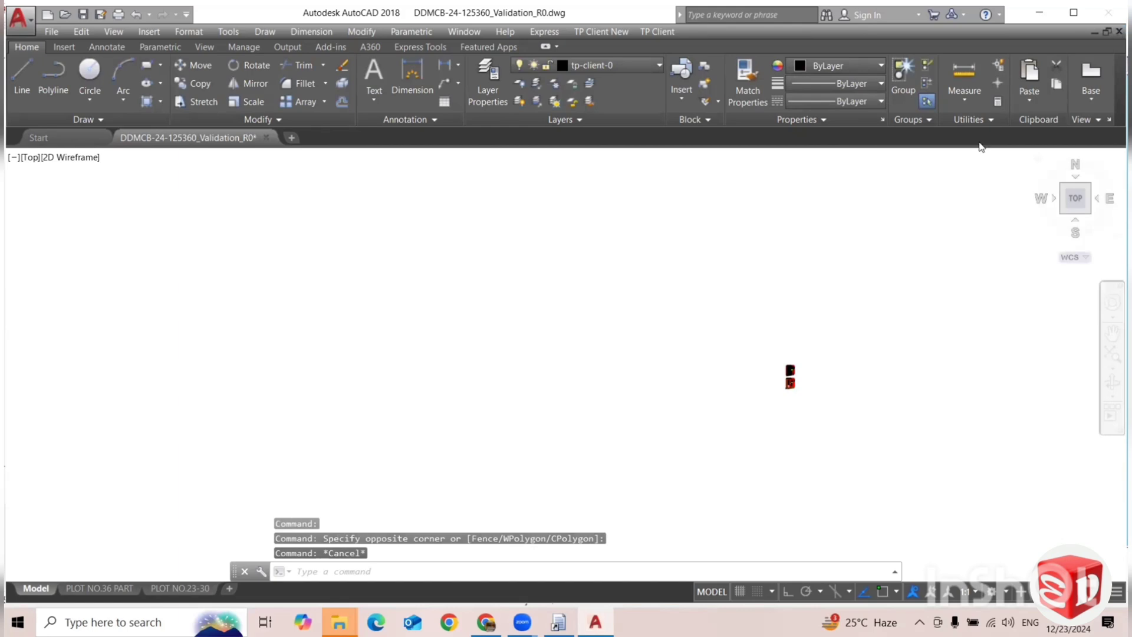
click(599, 355)
click(1041, 13)
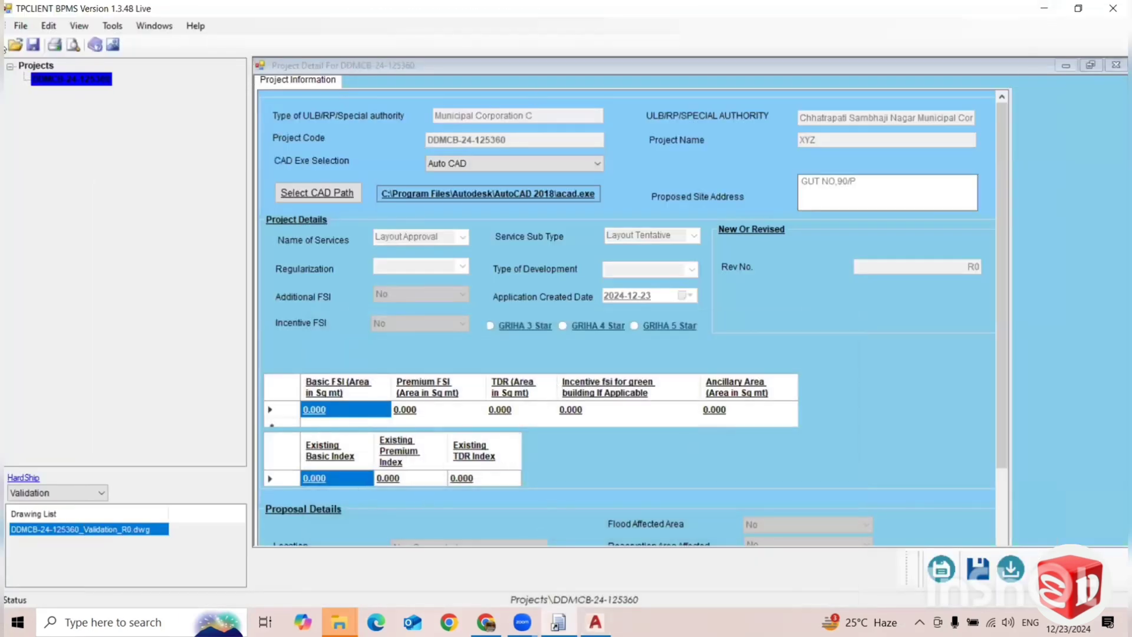
click(15, 44)
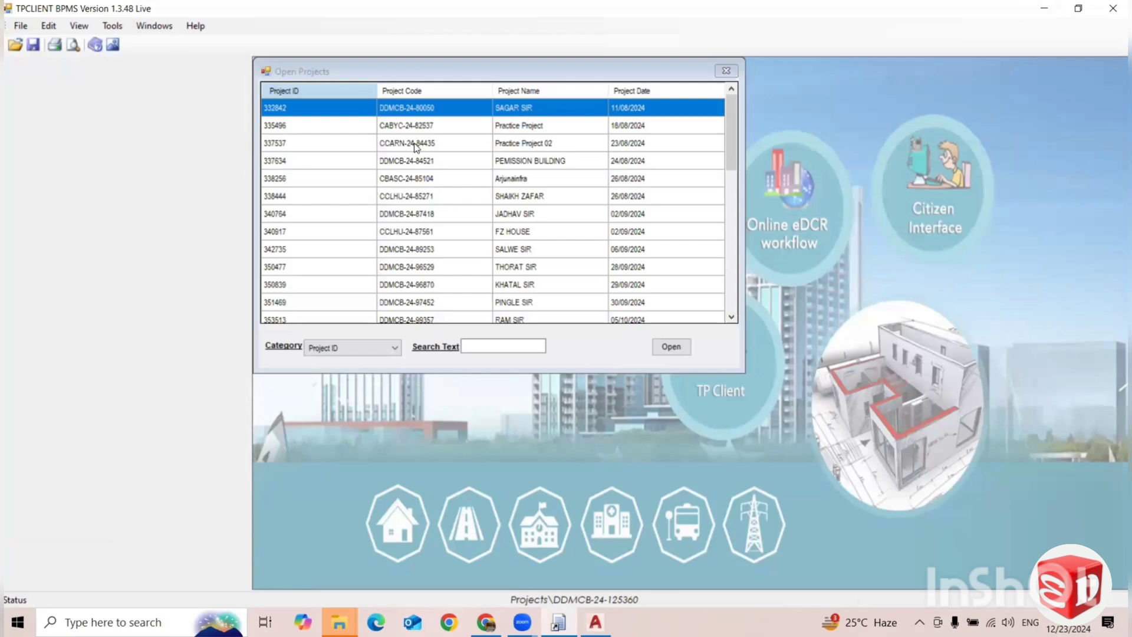
scroll(518, 281, down, 3)
scroll(454, 300, down, 3)
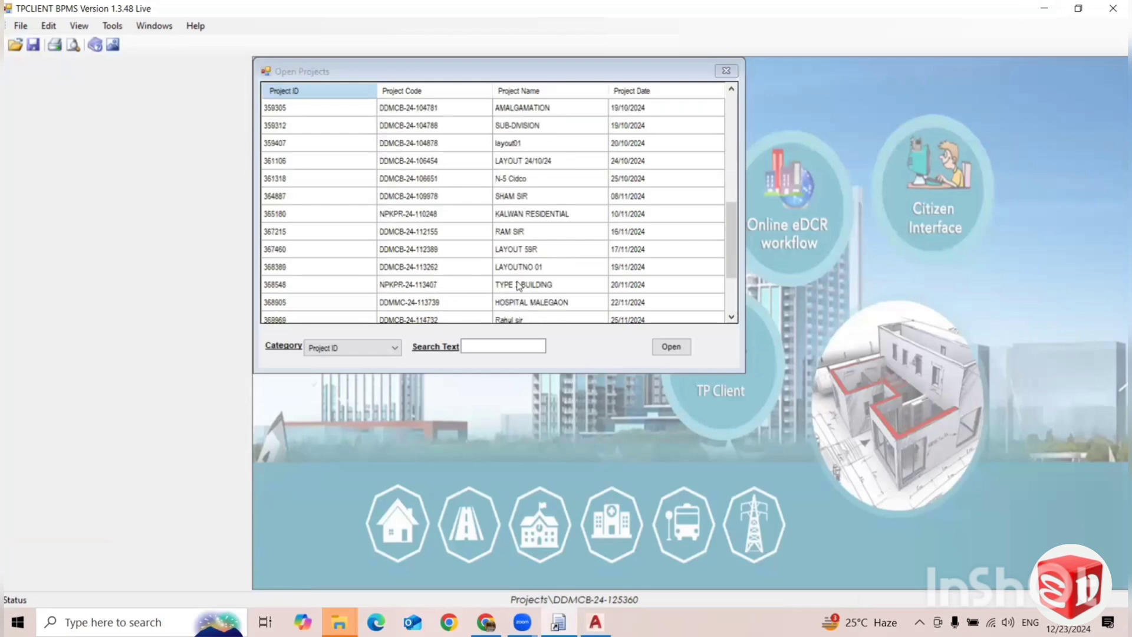
scroll(518, 286, down, 2)
click(519, 289)
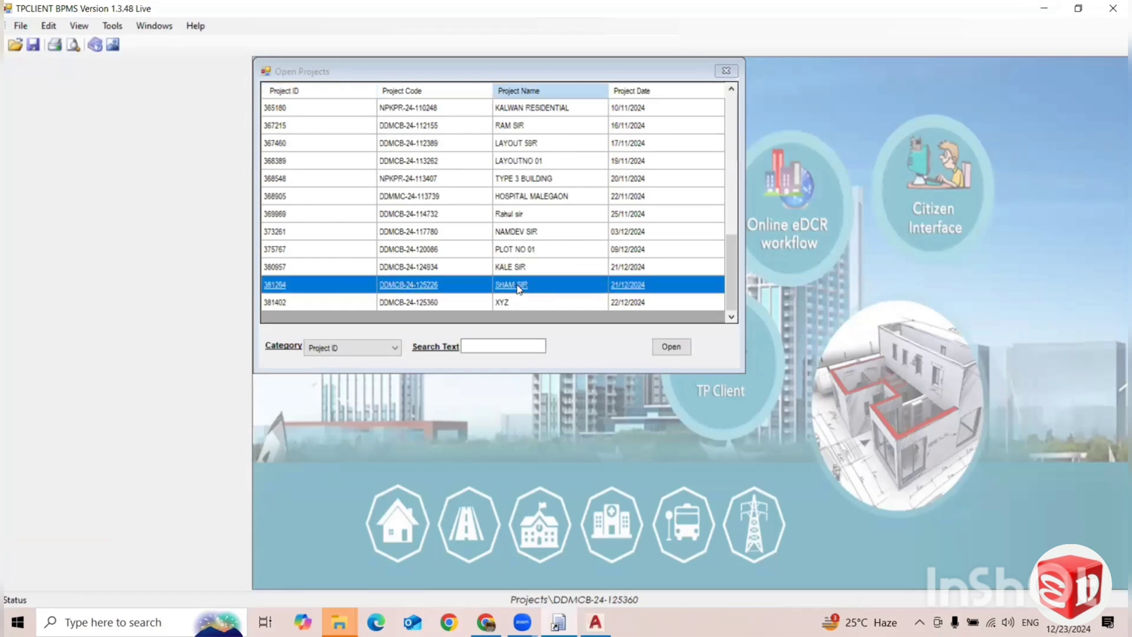
double_click(519, 287)
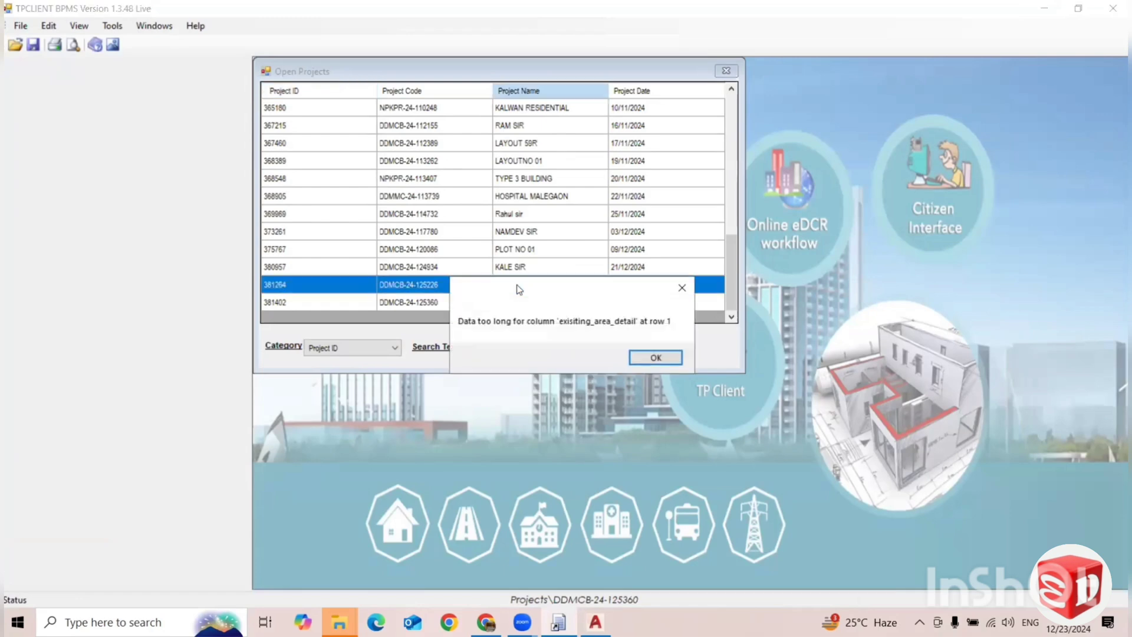
click(681, 289)
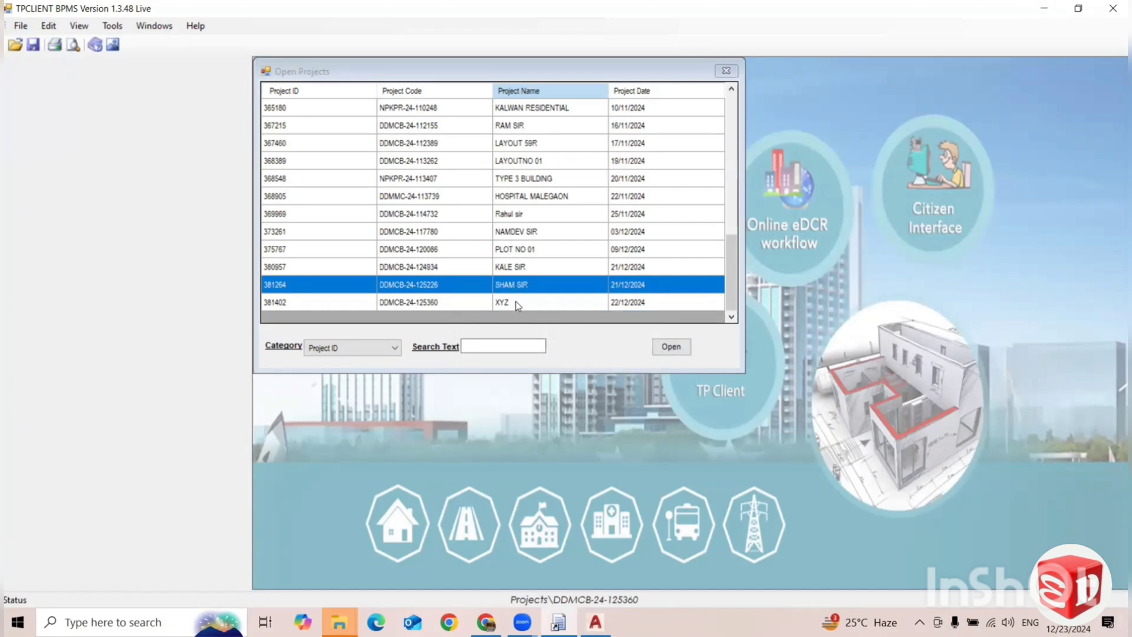
click(518, 303)
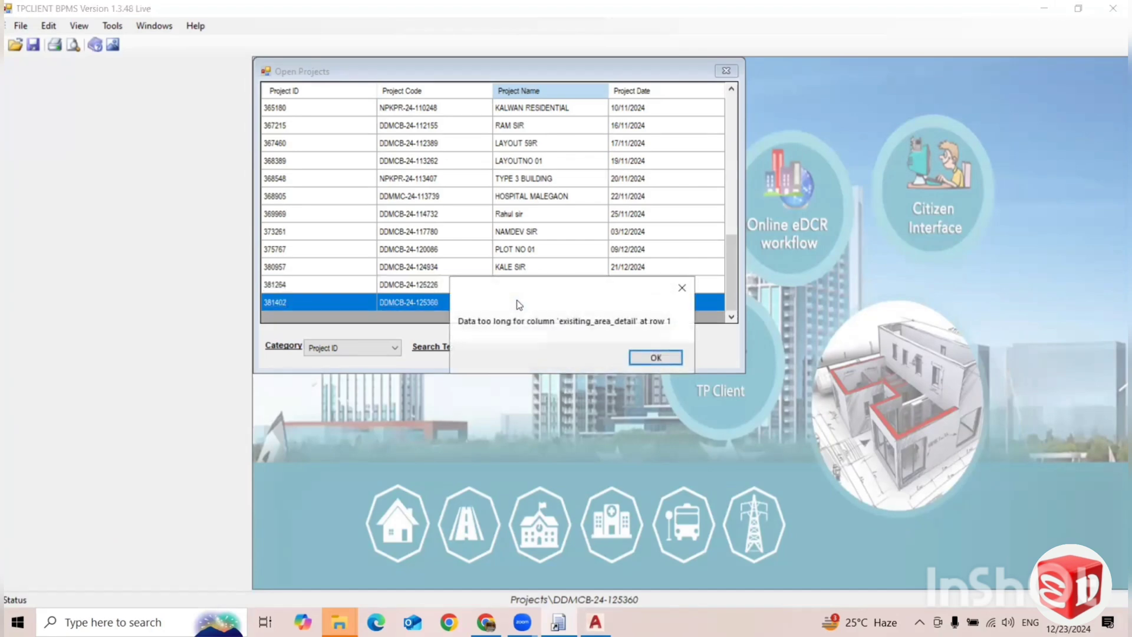
click(681, 290)
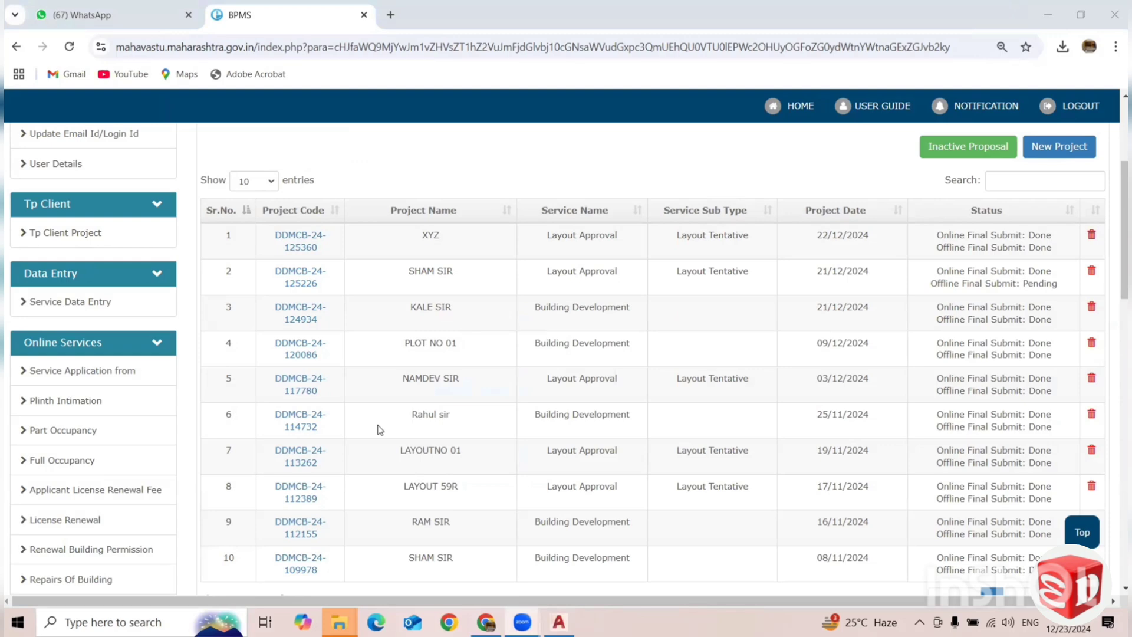
Minimize the browser and run the max_allowed_packet batch file from the Downloads folder as administrator.
click(1055, 16)
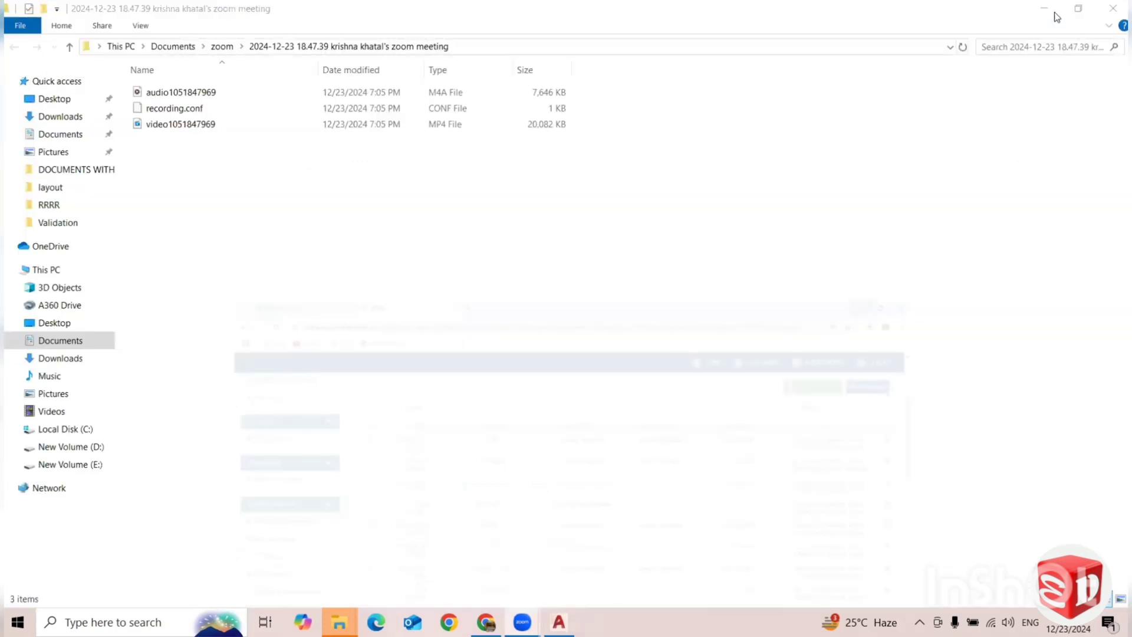
click(65, 358)
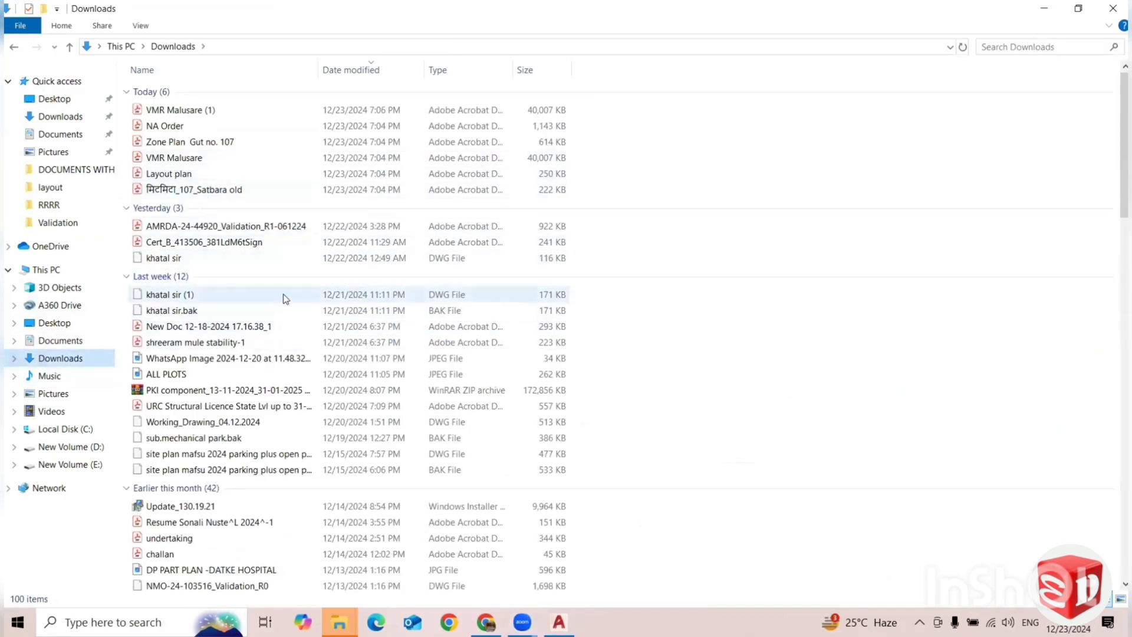
scroll(277, 331, down, 2)
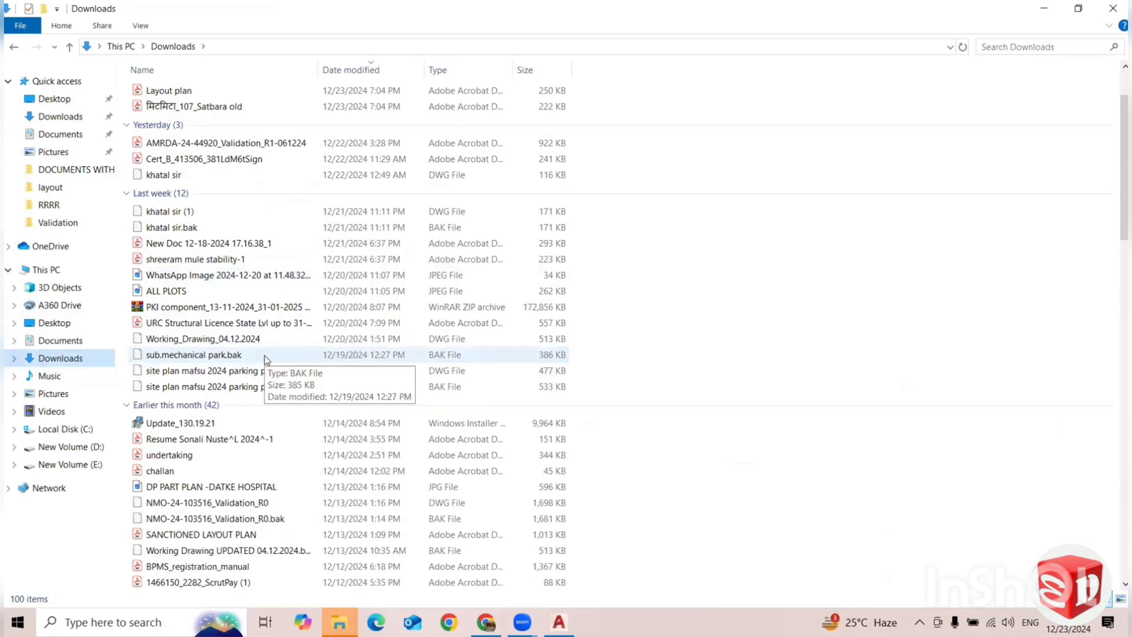
scroll(264, 355, down, 1)
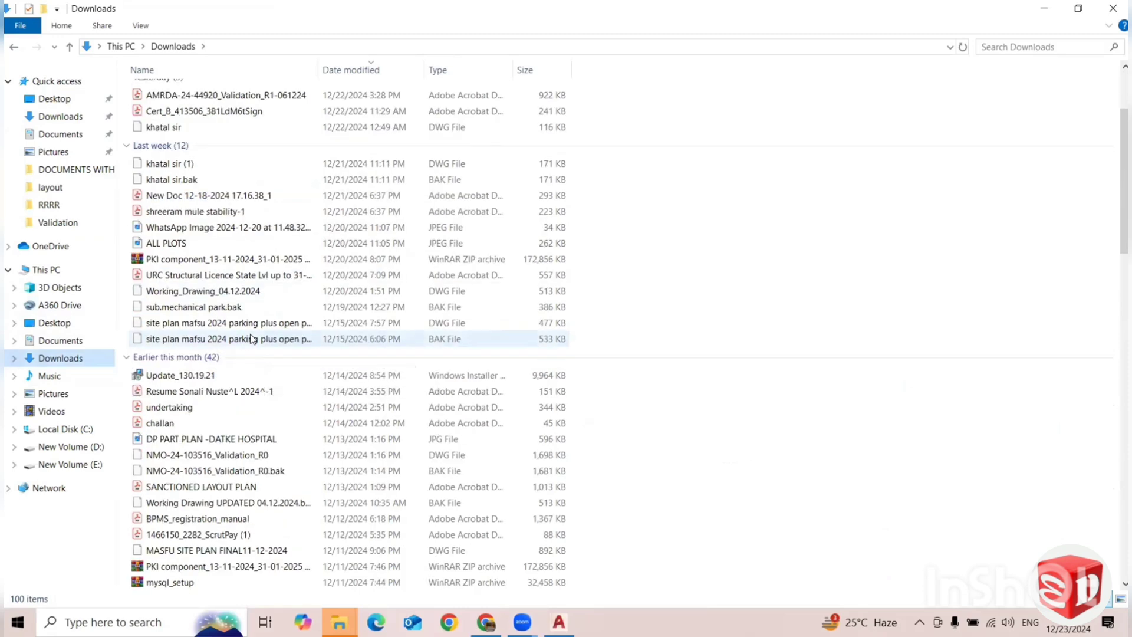
scroll(241, 384, down, 2)
scroll(242, 384, down, 8)
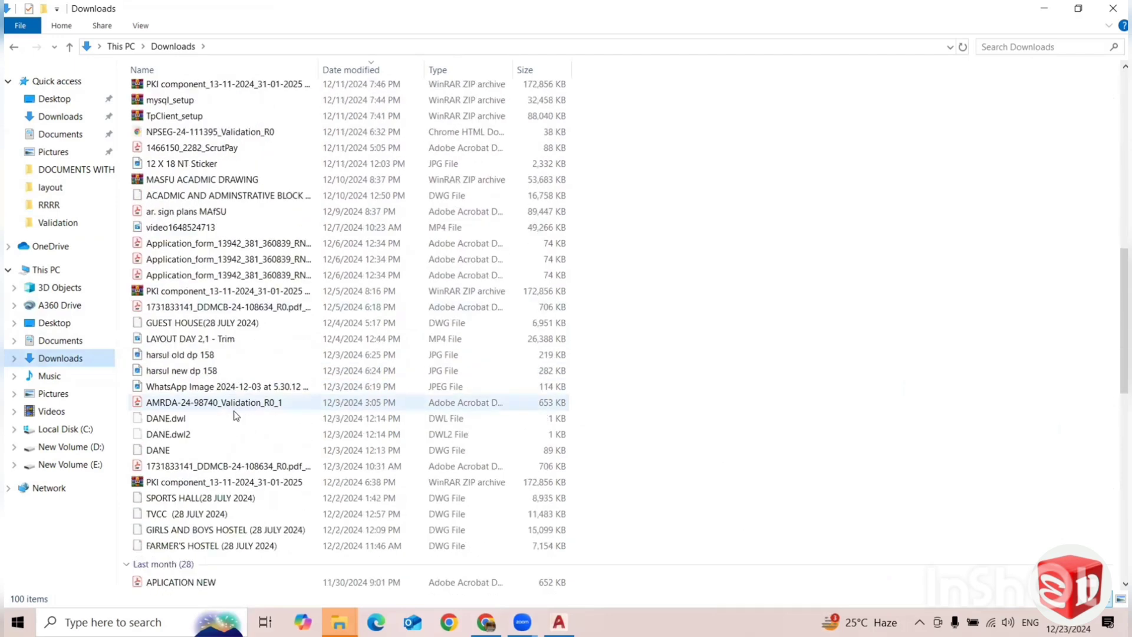
scroll(235, 378, down, 2)
scroll(213, 389, down, 1)
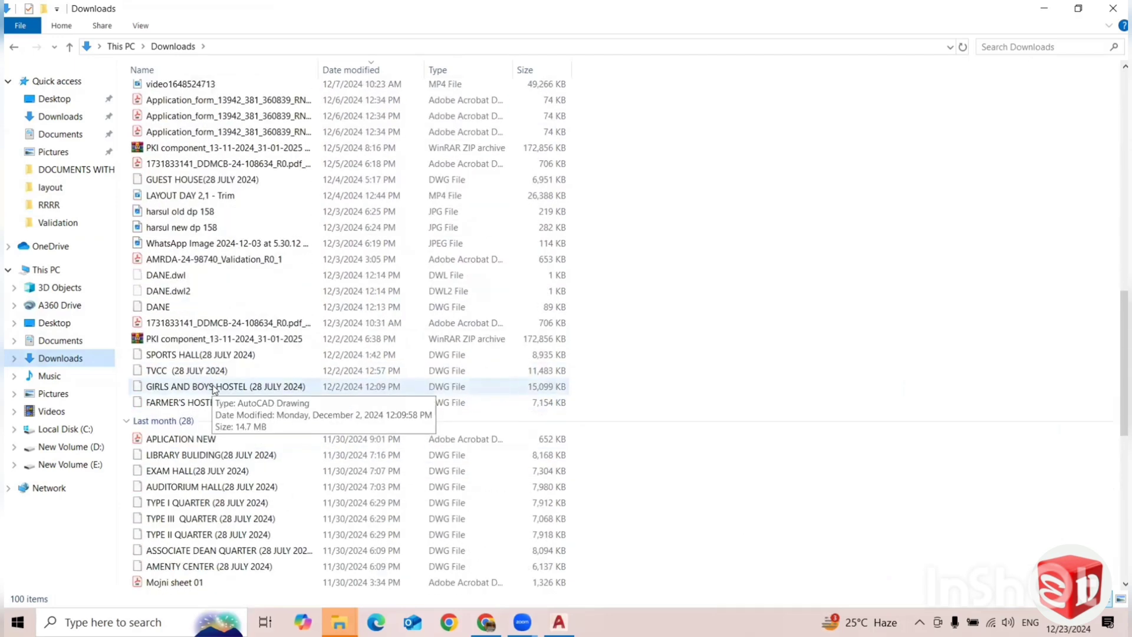
scroll(224, 354, down, 1)
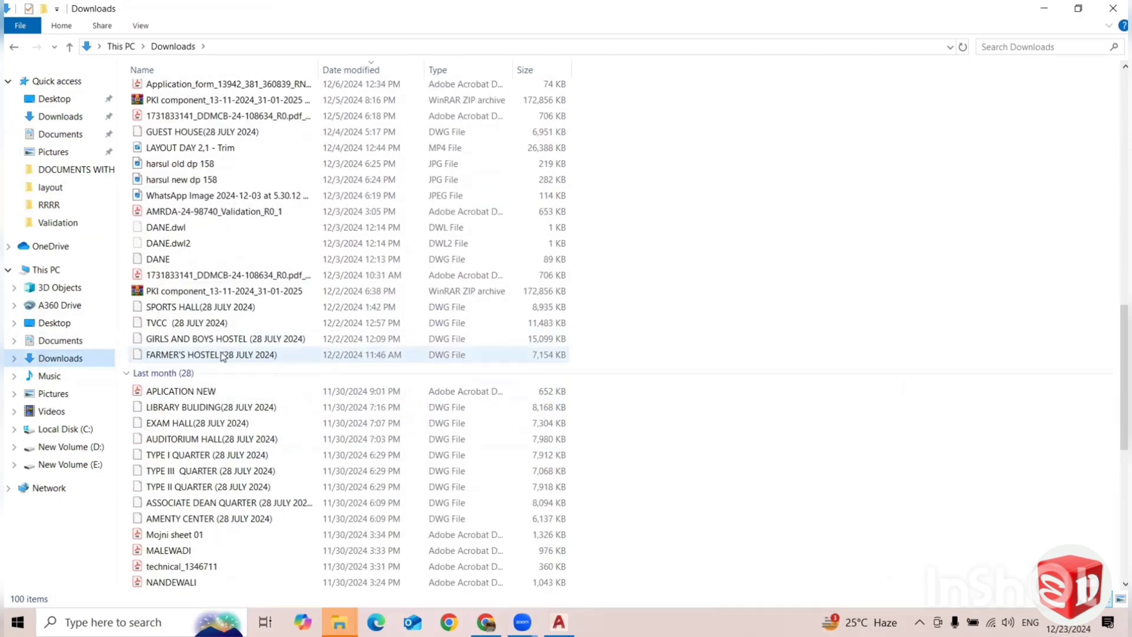
scroll(228, 357, down, 2)
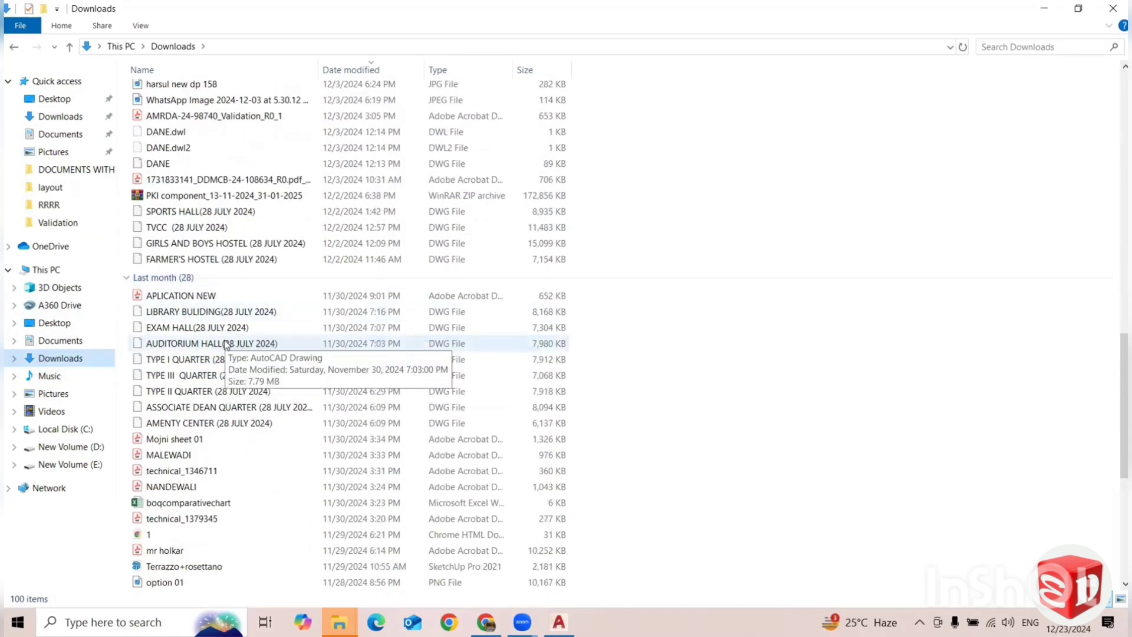
scroll(230, 324, down, 1)
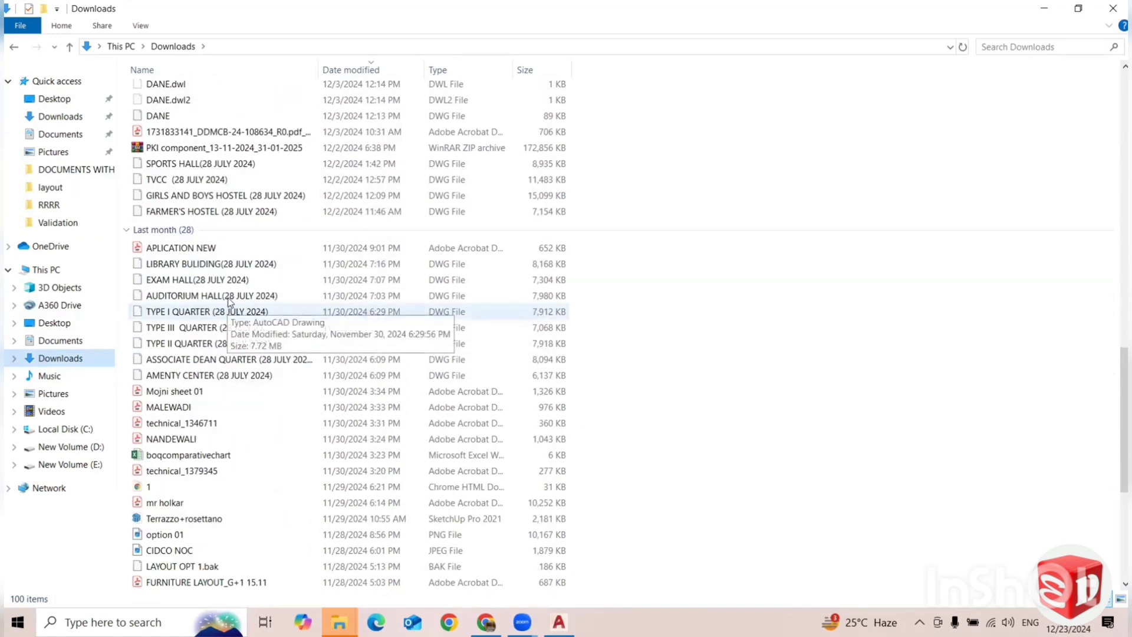
scroll(230, 302, down, 6)
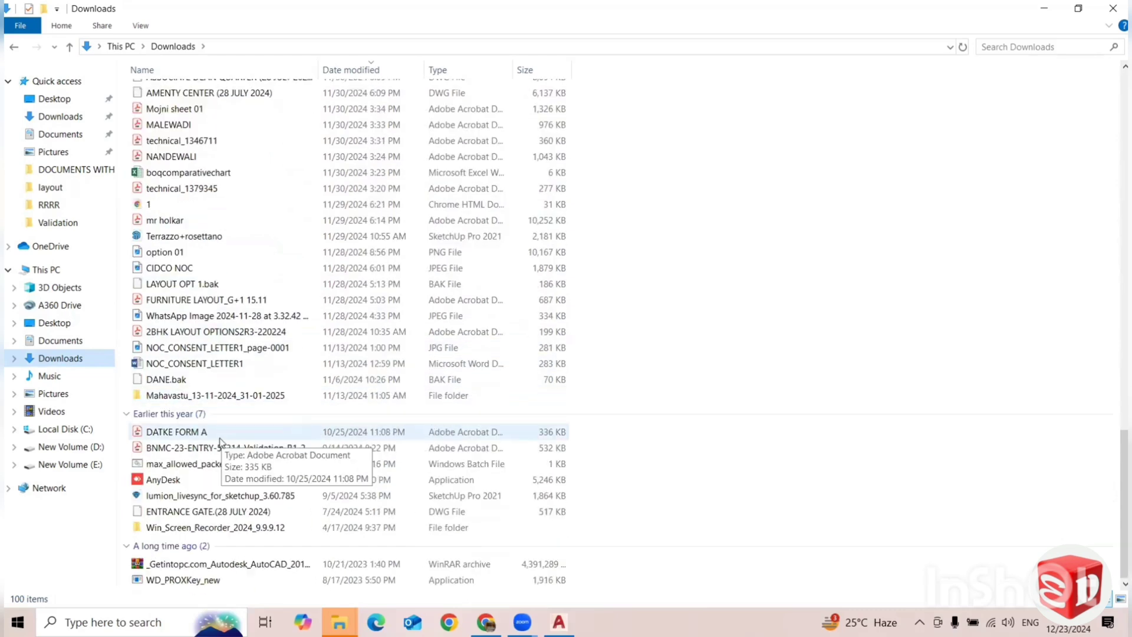
click(197, 464)
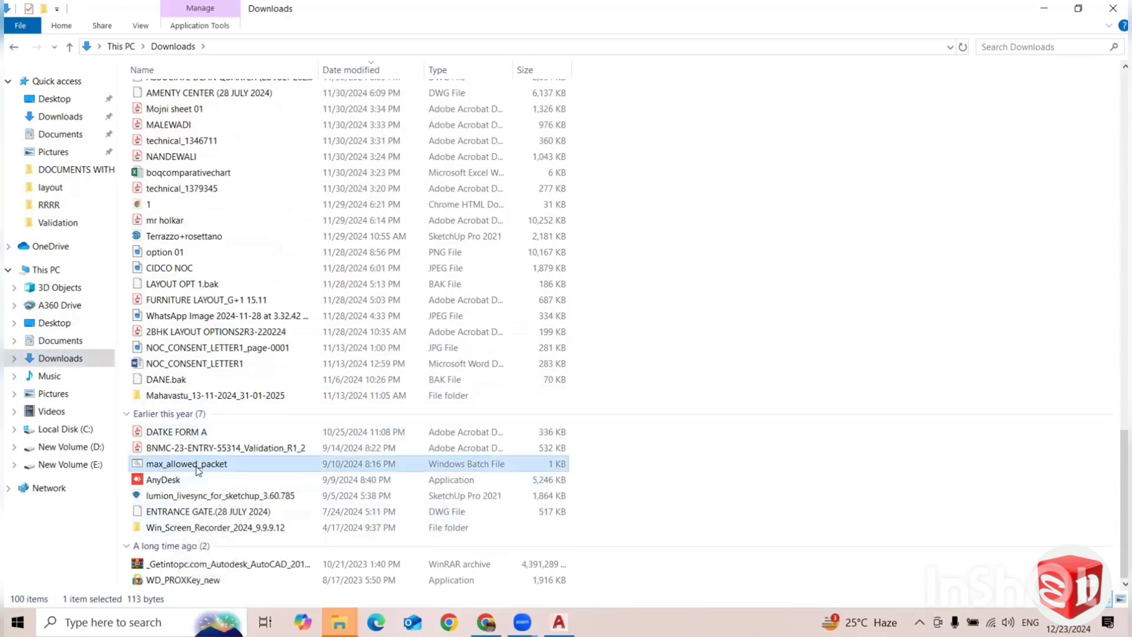
right_click(197, 466)
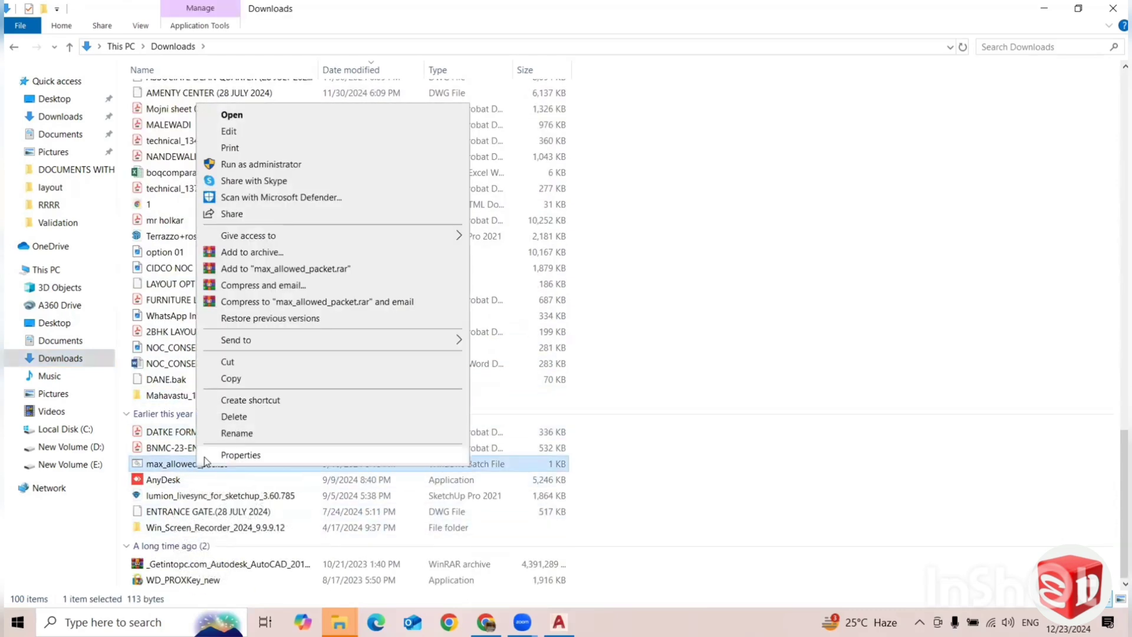
click(243, 165)
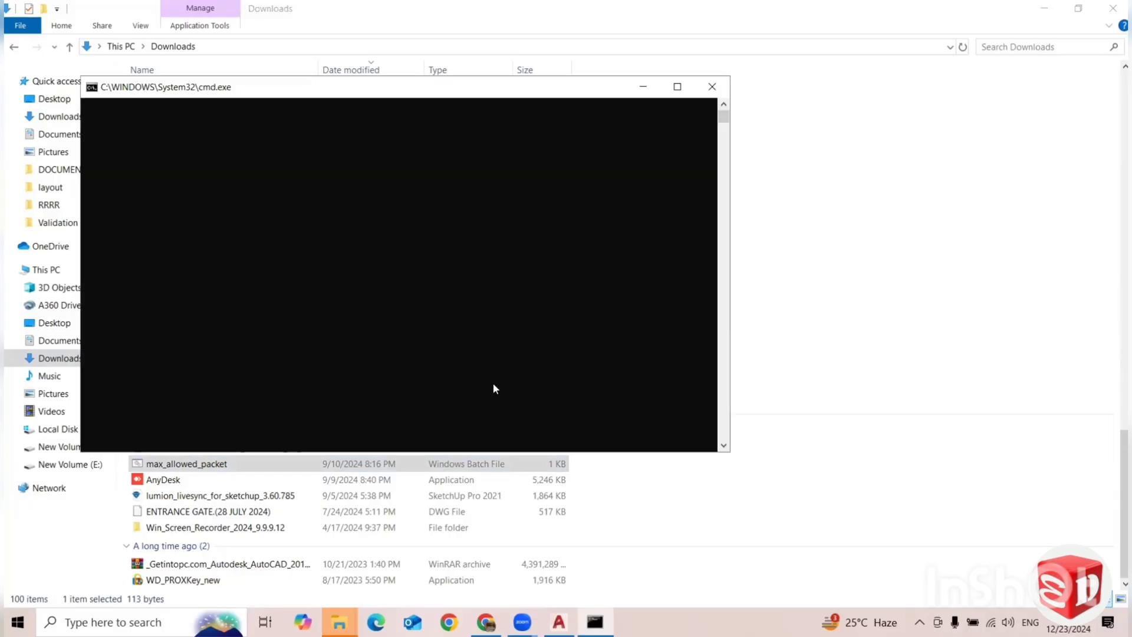
key(Return)
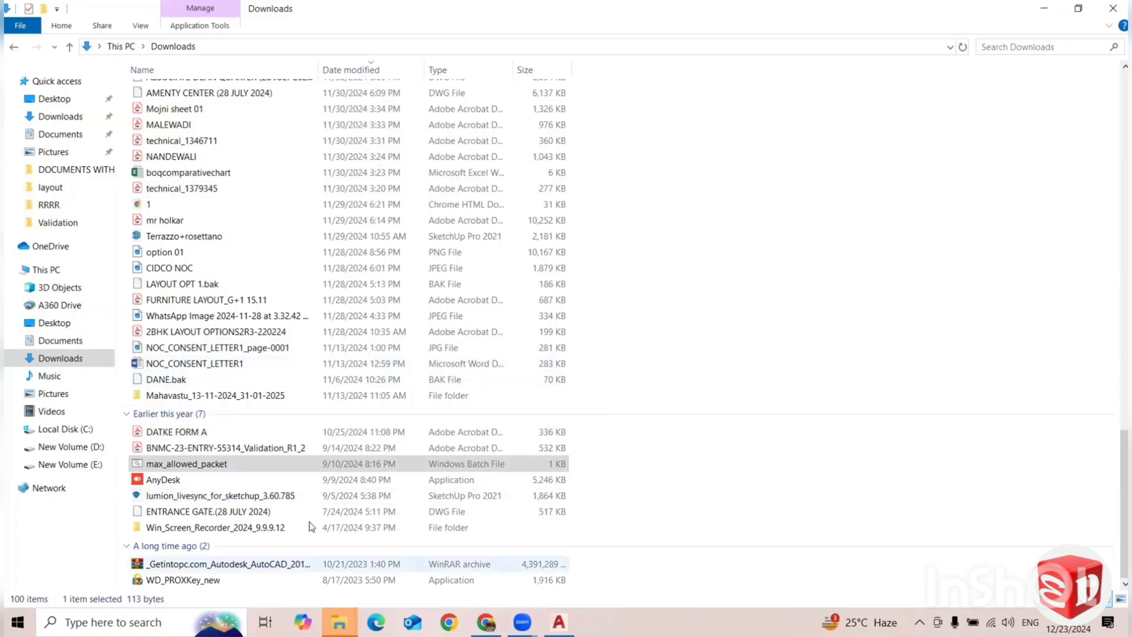
Switch to the TPClient2020 folder, launch the tpc application as administrator and allow it to run.
click(339, 622)
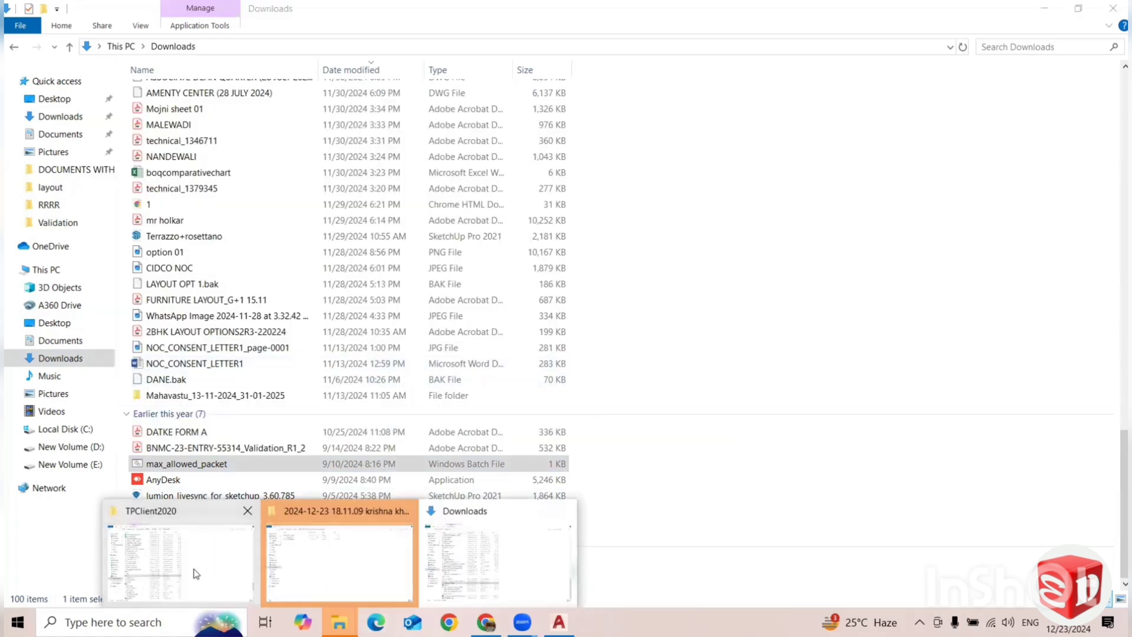
click(196, 574)
right_click(228, 411)
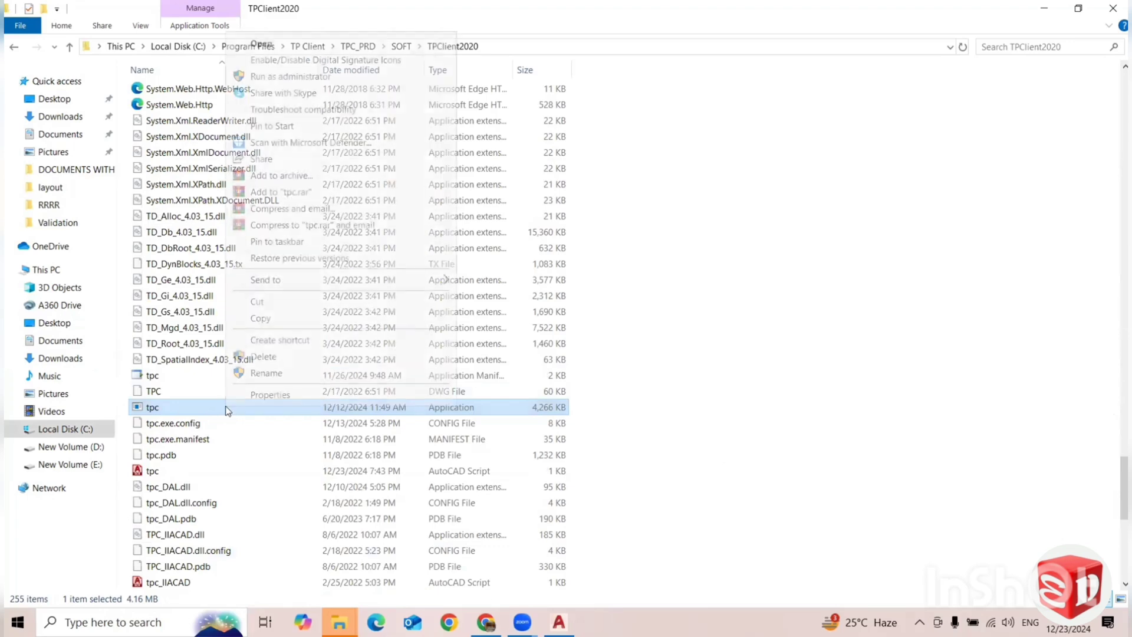
click(301, 76)
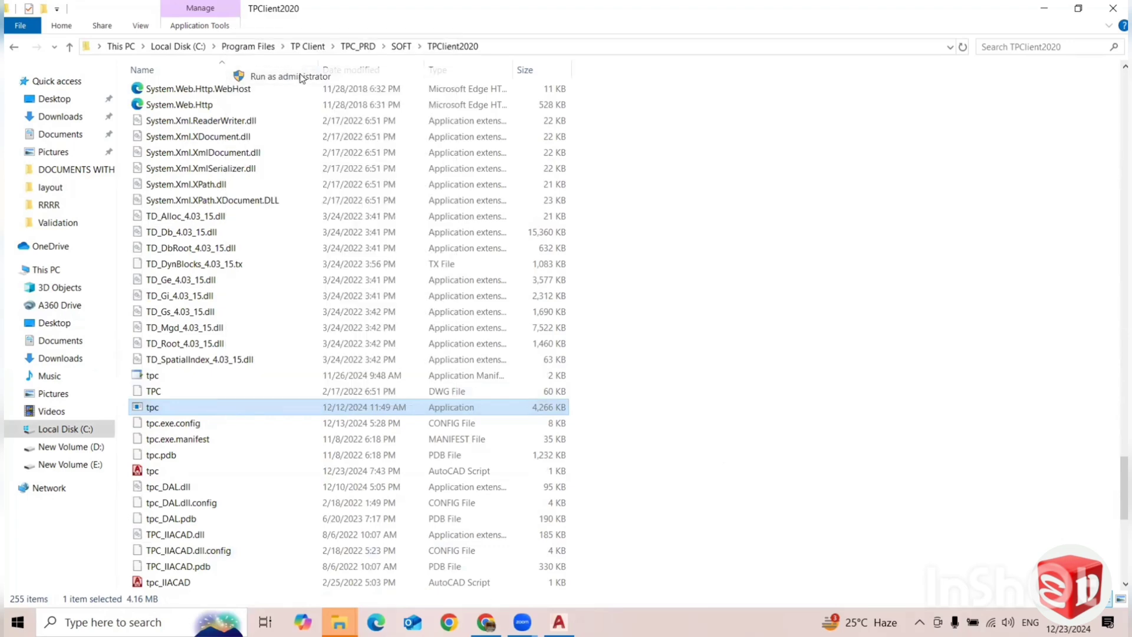
click(498, 414)
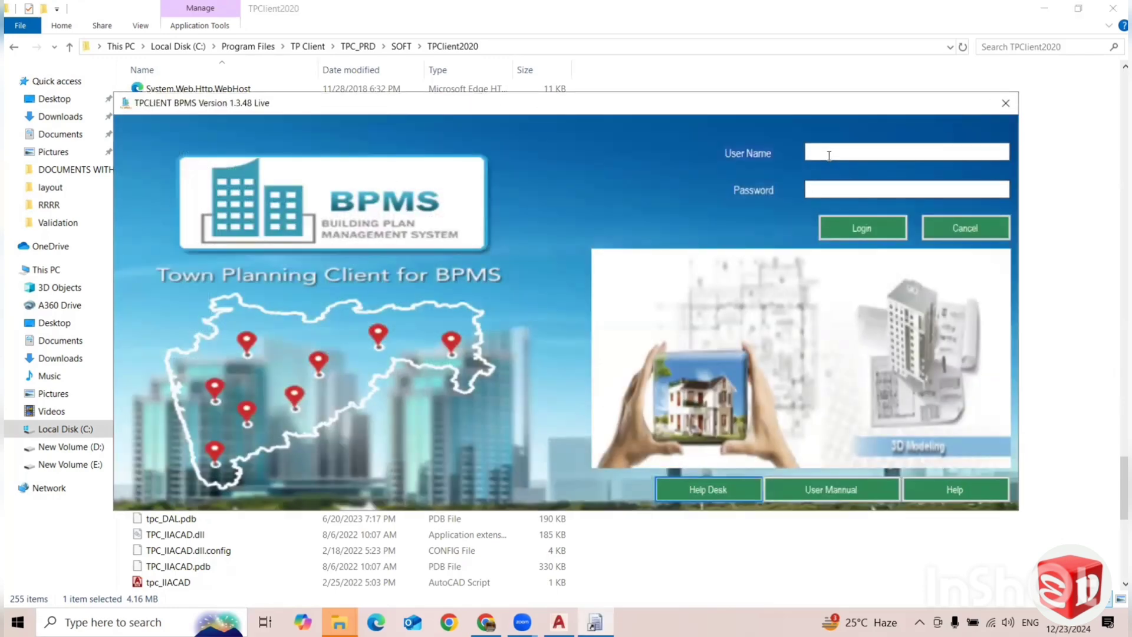
Log in to TPCLIENT BPMS with the account e-mail as user name and the account password.
click(829, 155)
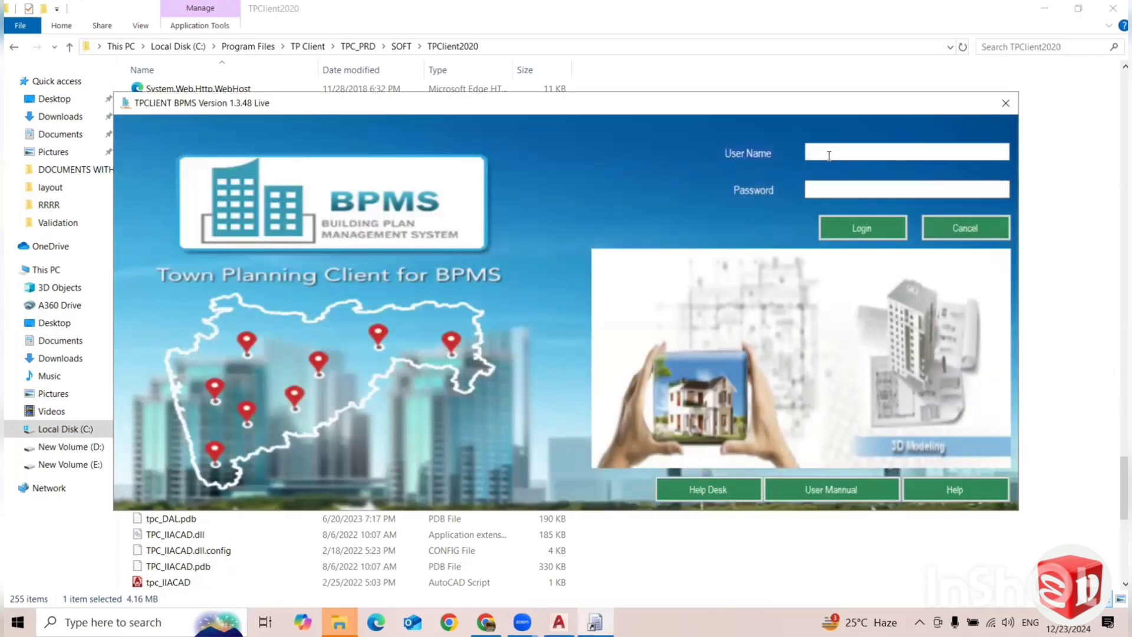
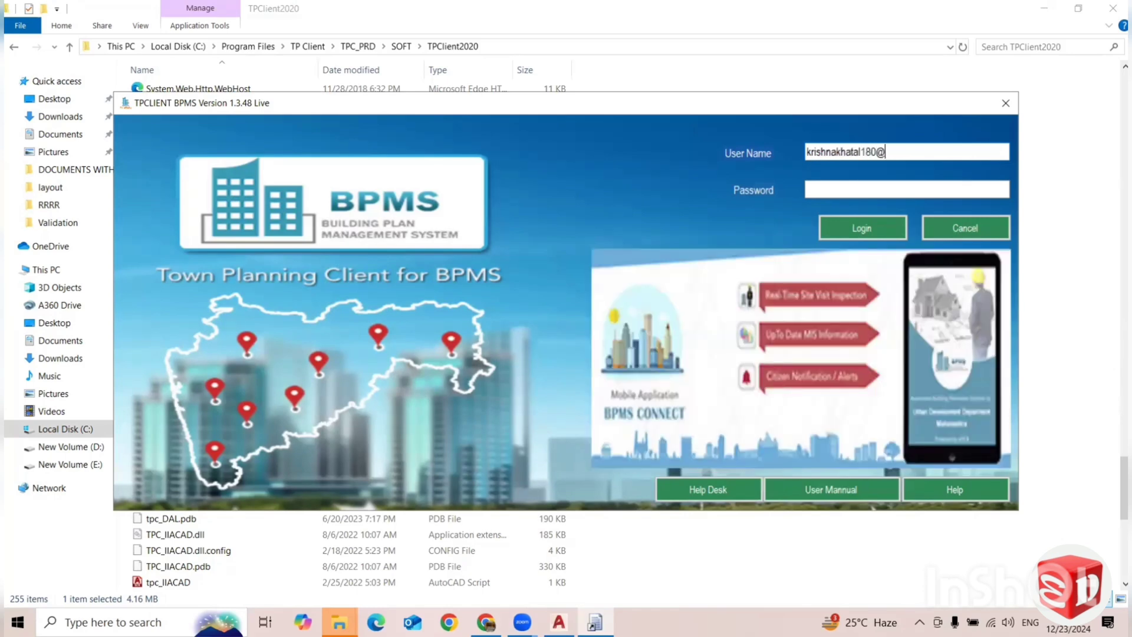
click(812, 191)
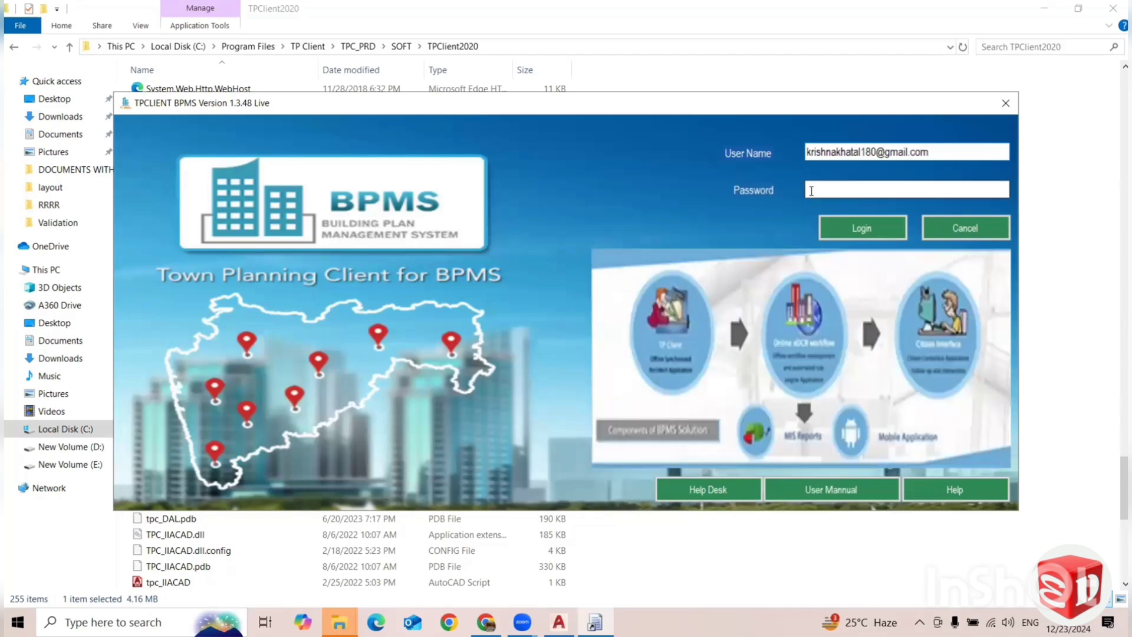
text(*******)
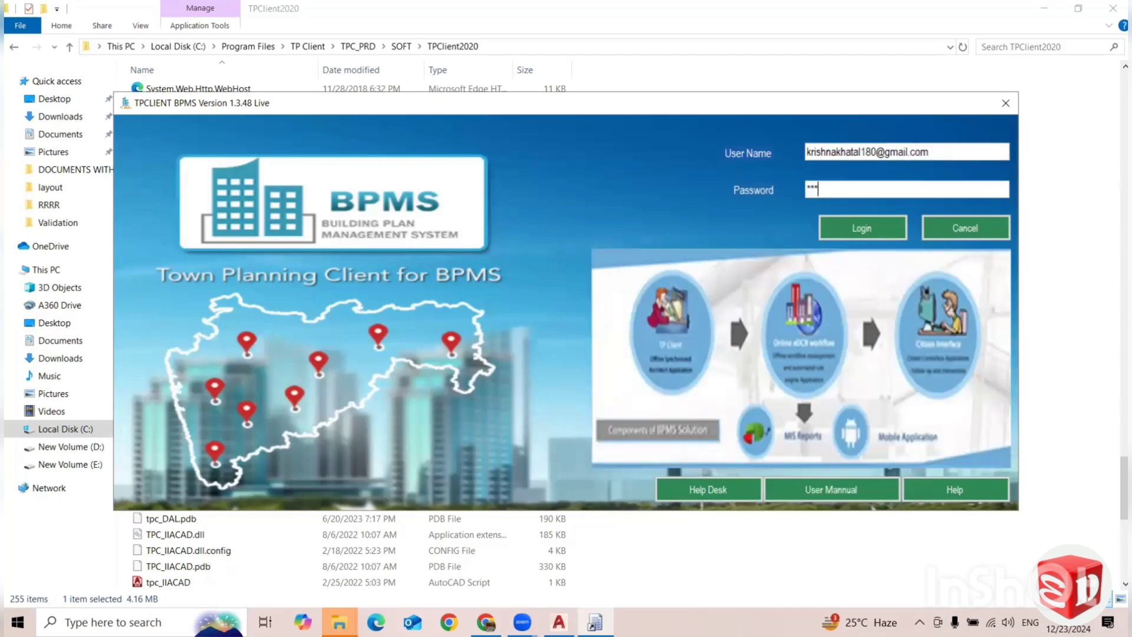
text(****)
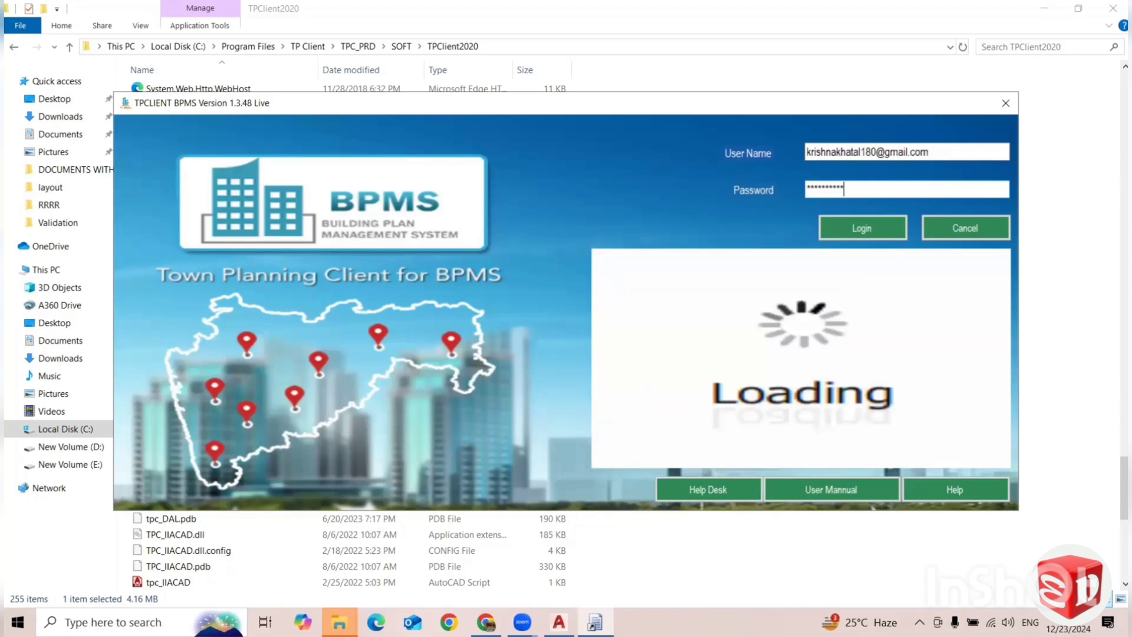
click(861, 228)
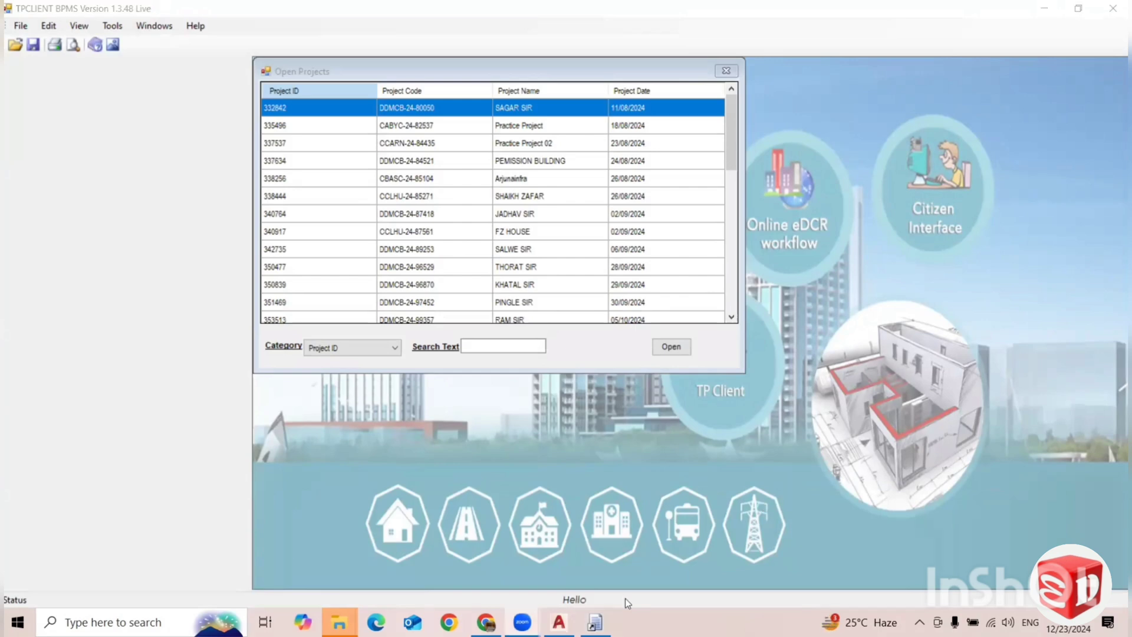
scroll(511, 257, down, 3)
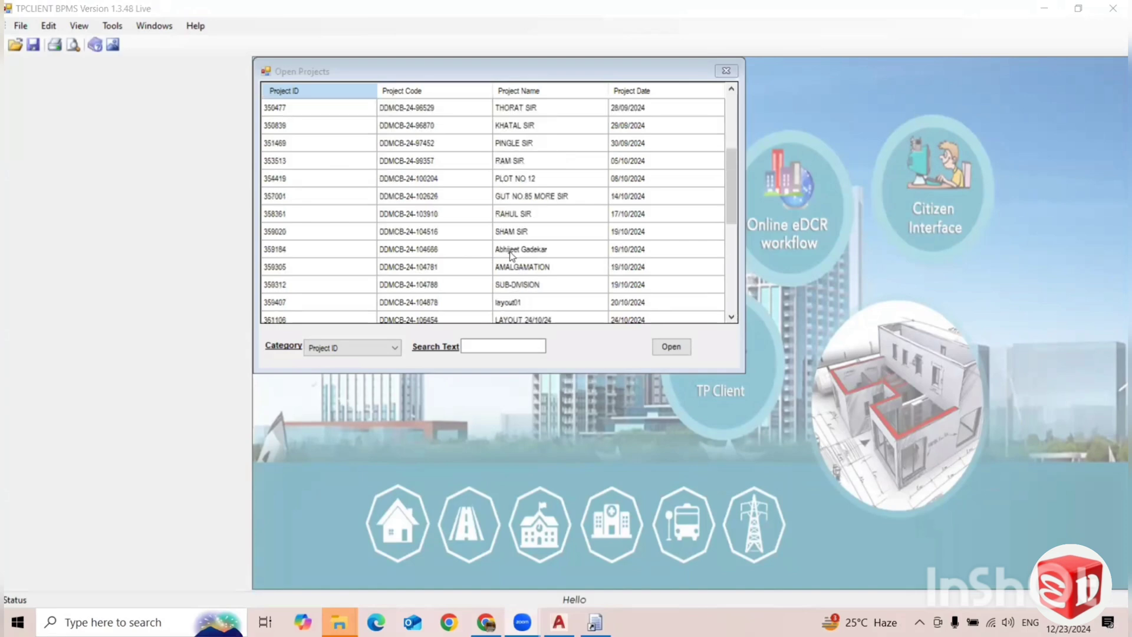
scroll(532, 293, down, 7)
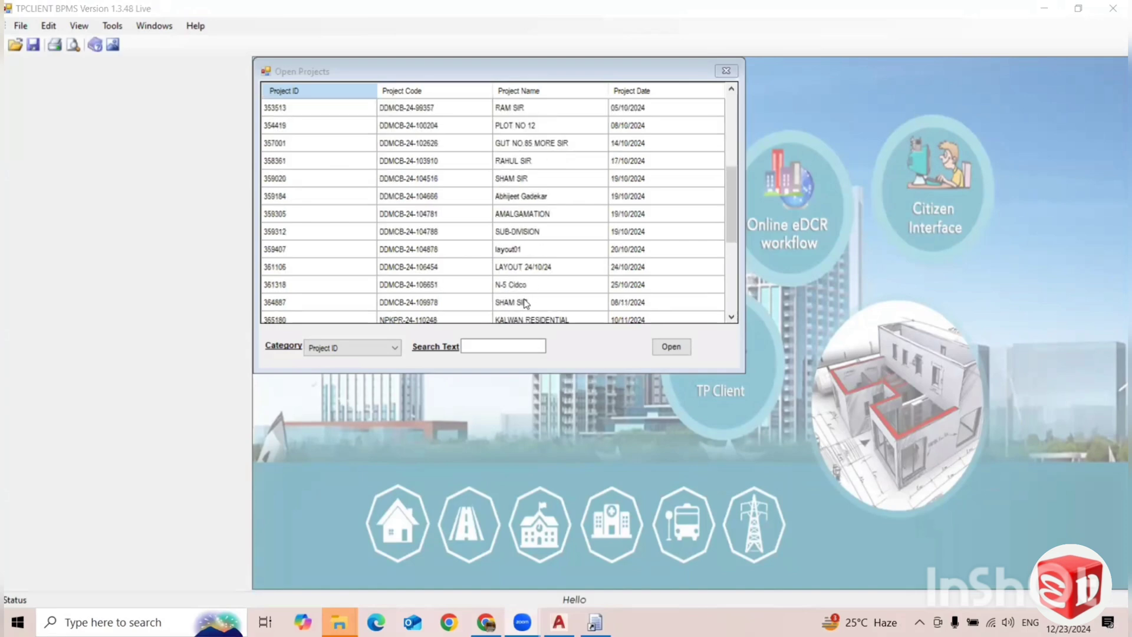
click(525, 287)
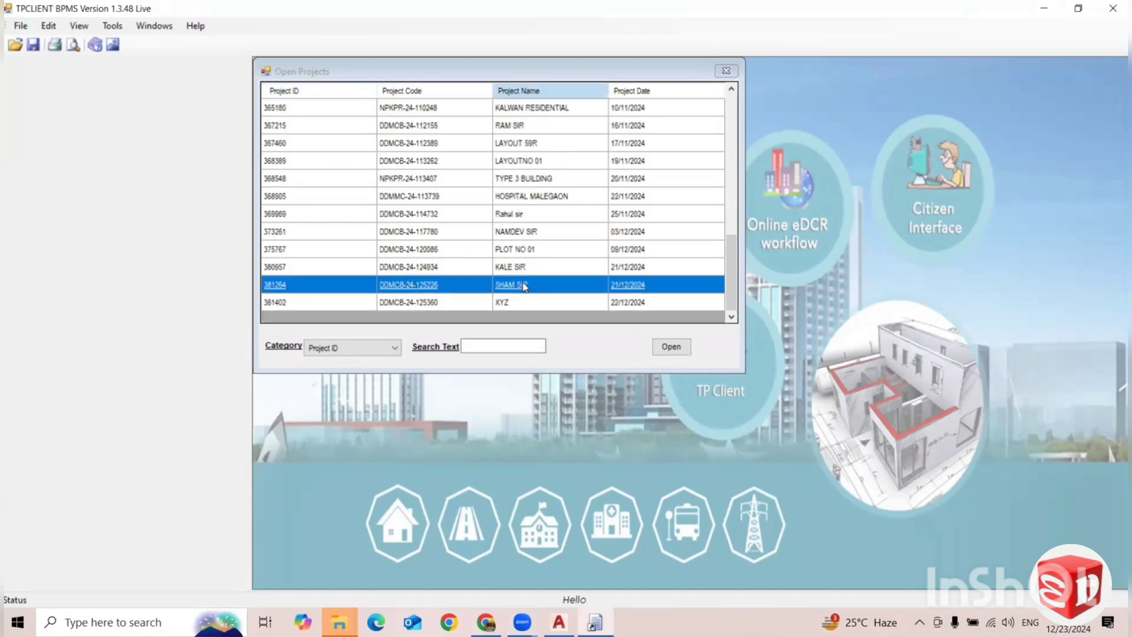
double_click(522, 285)
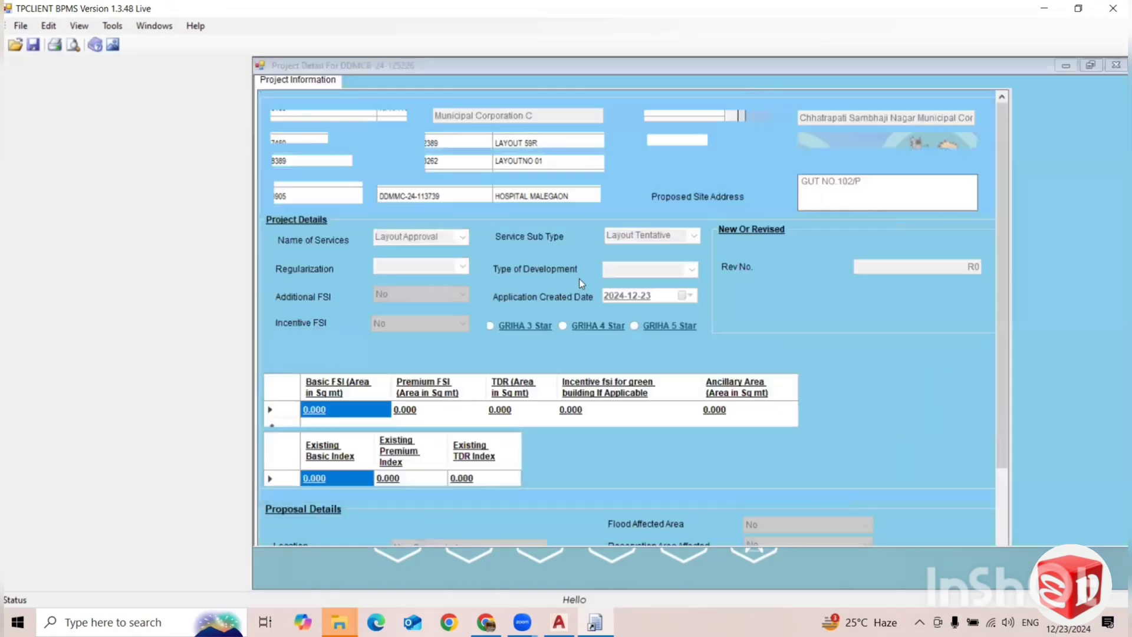
click(112, 531)
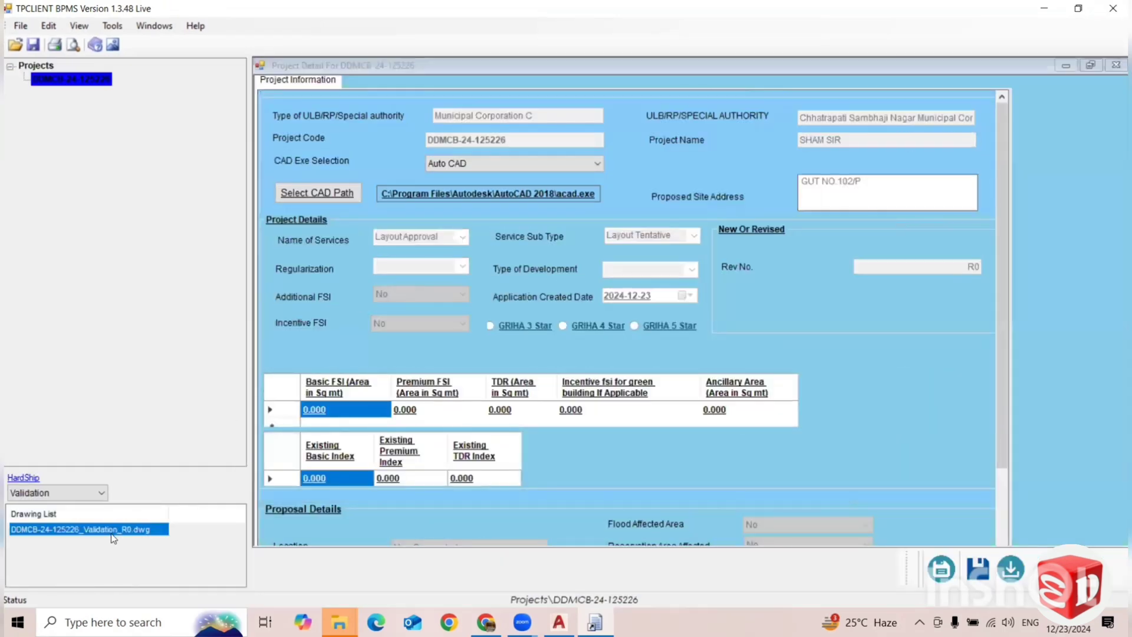
double_click(113, 531)
click(607, 361)
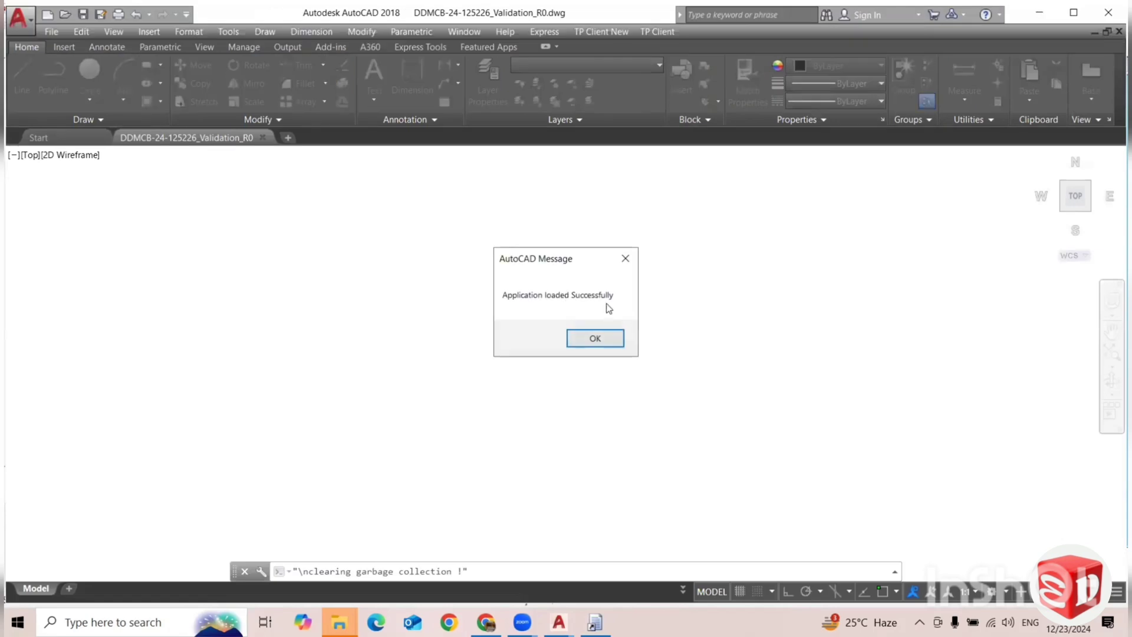
click(595, 337)
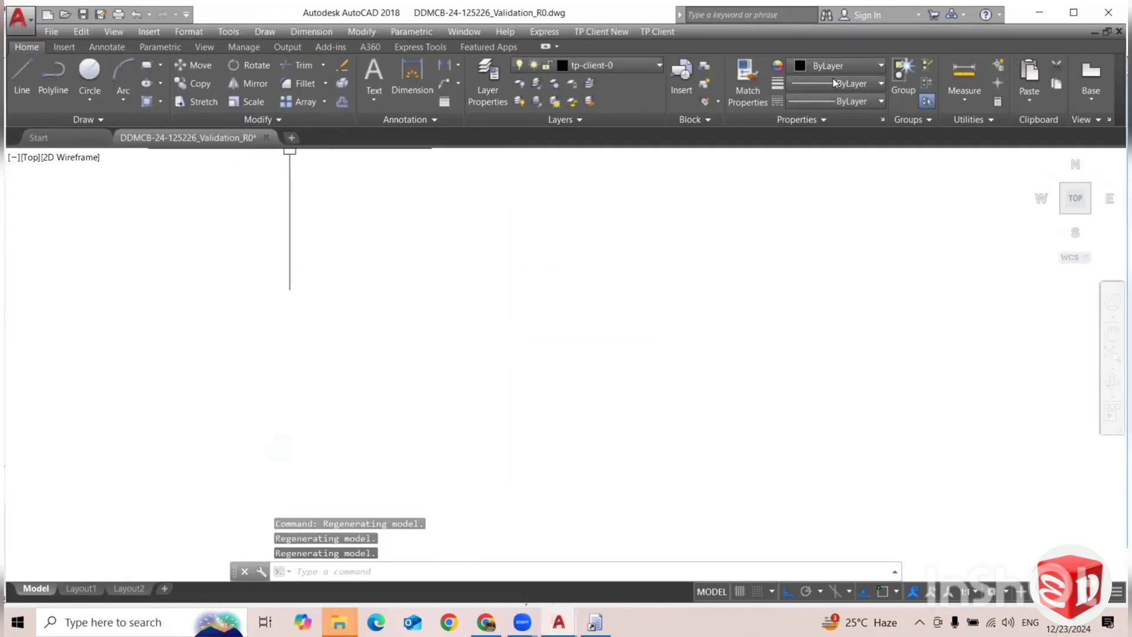
click(1114, 14)
click(1115, 17)
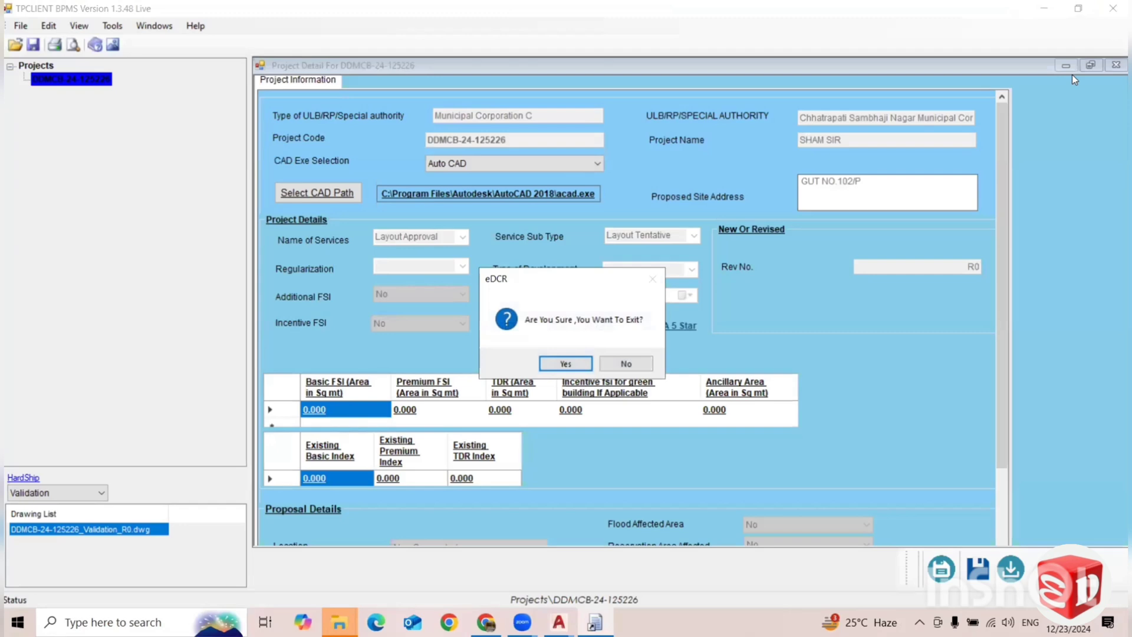
click(627, 363)
mouse_move(559, 622)
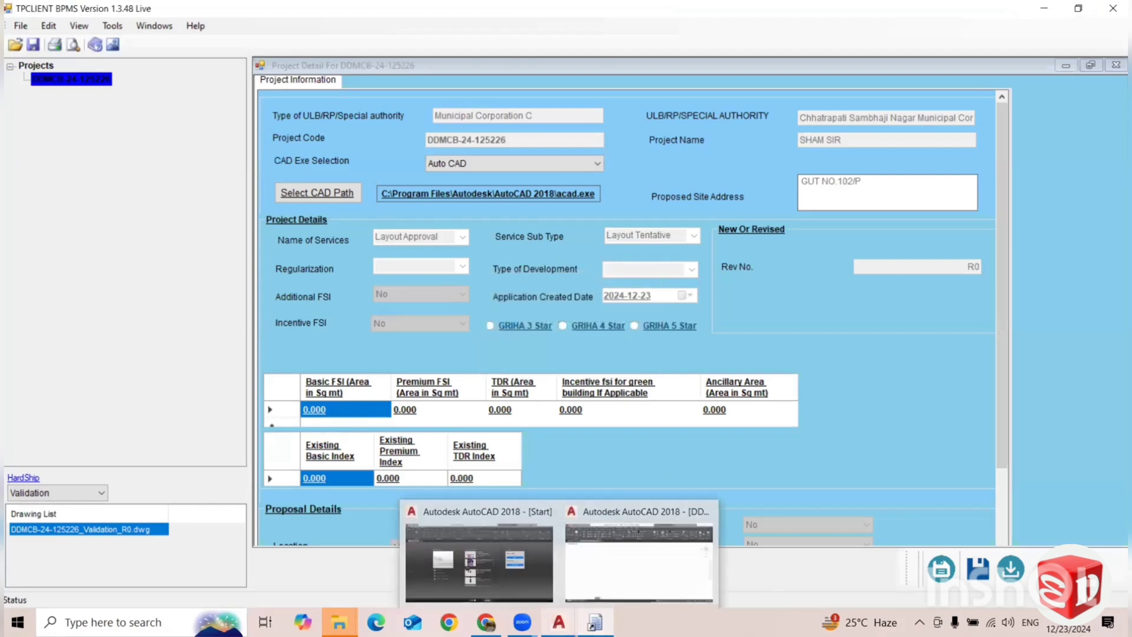
click(691, 516)
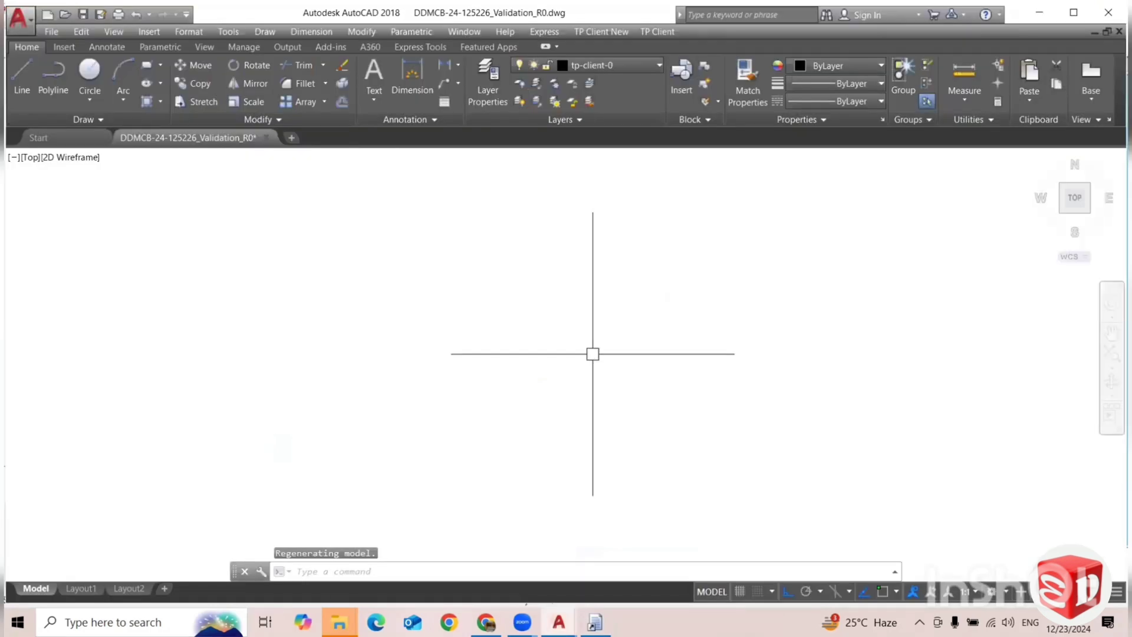
click(1109, 12)
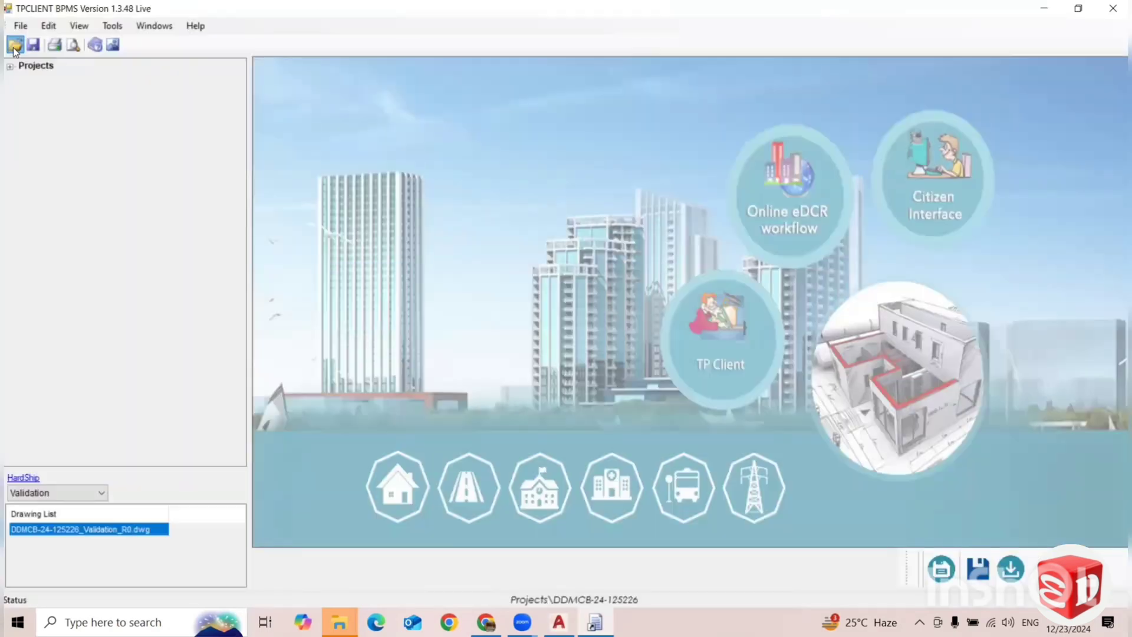
click(15, 46)
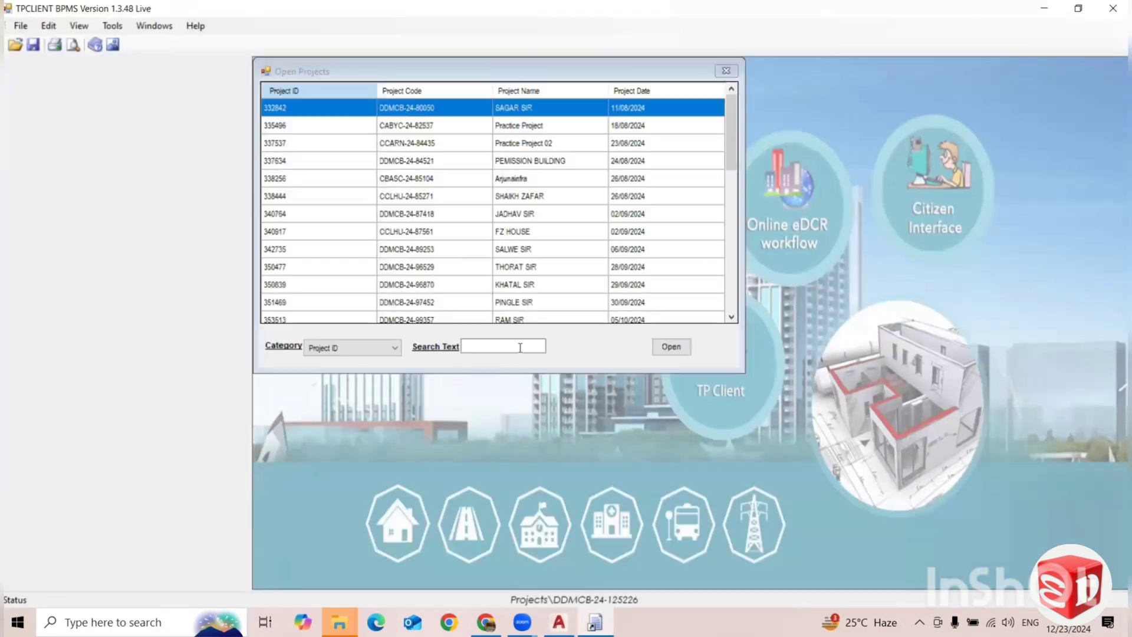
scroll(519, 286, down, 10)
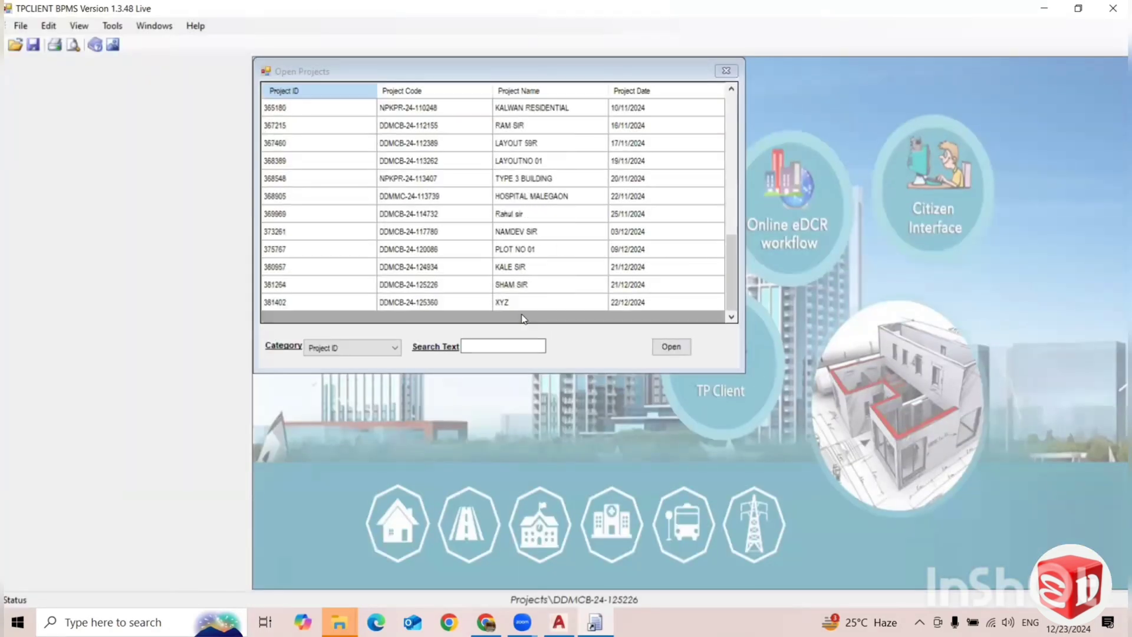
click(522, 288)
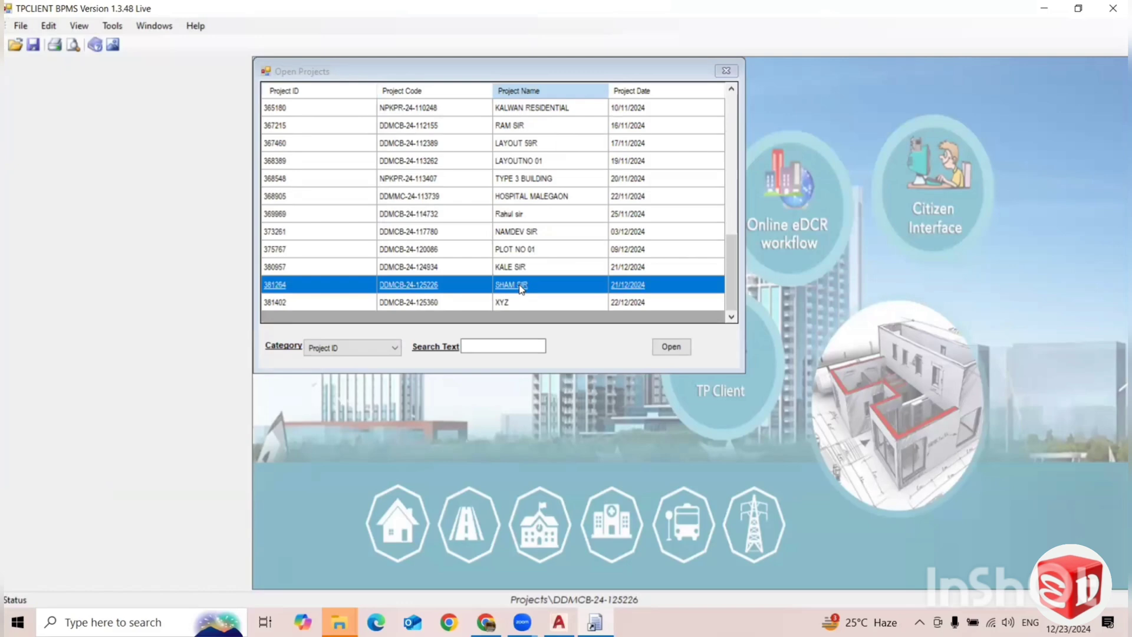
double_click(512, 282)
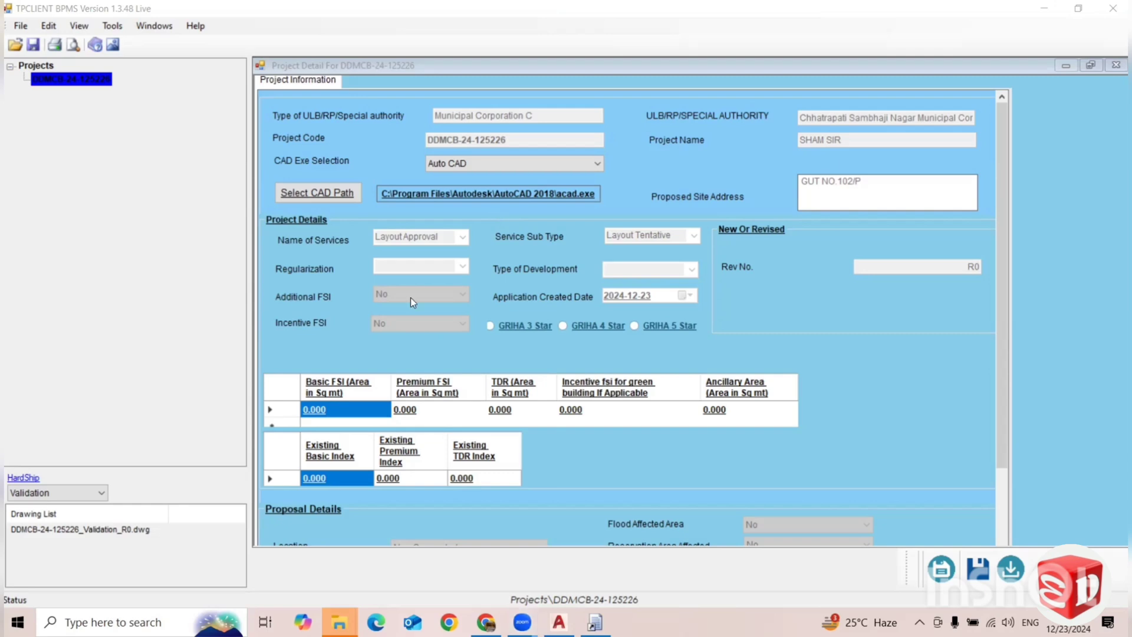
click(125, 531)
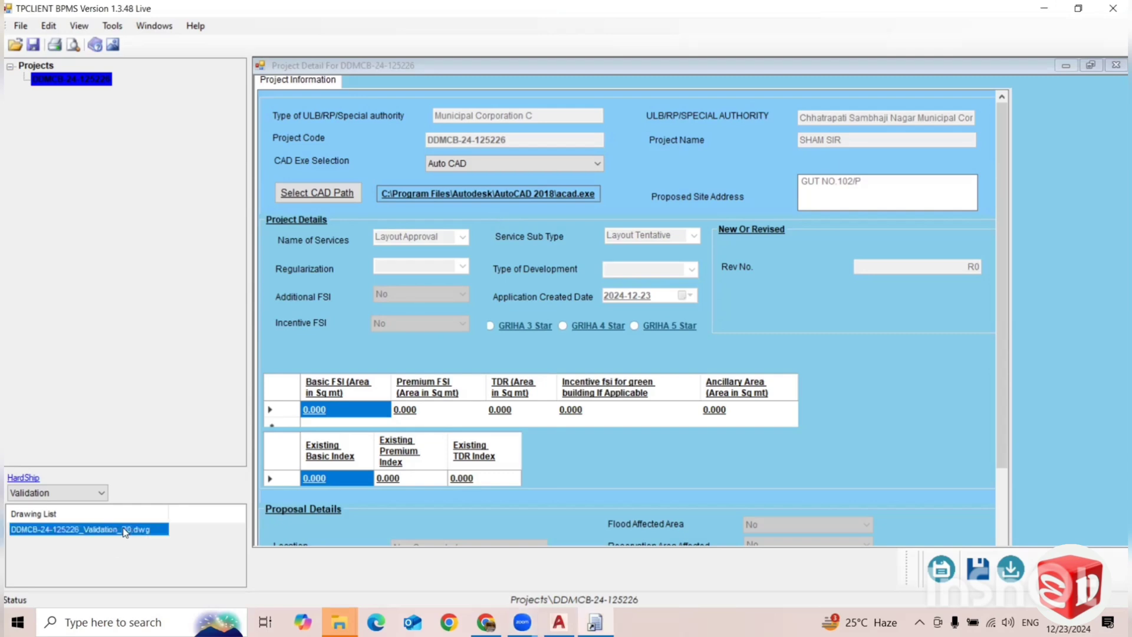
double_click(125, 532)
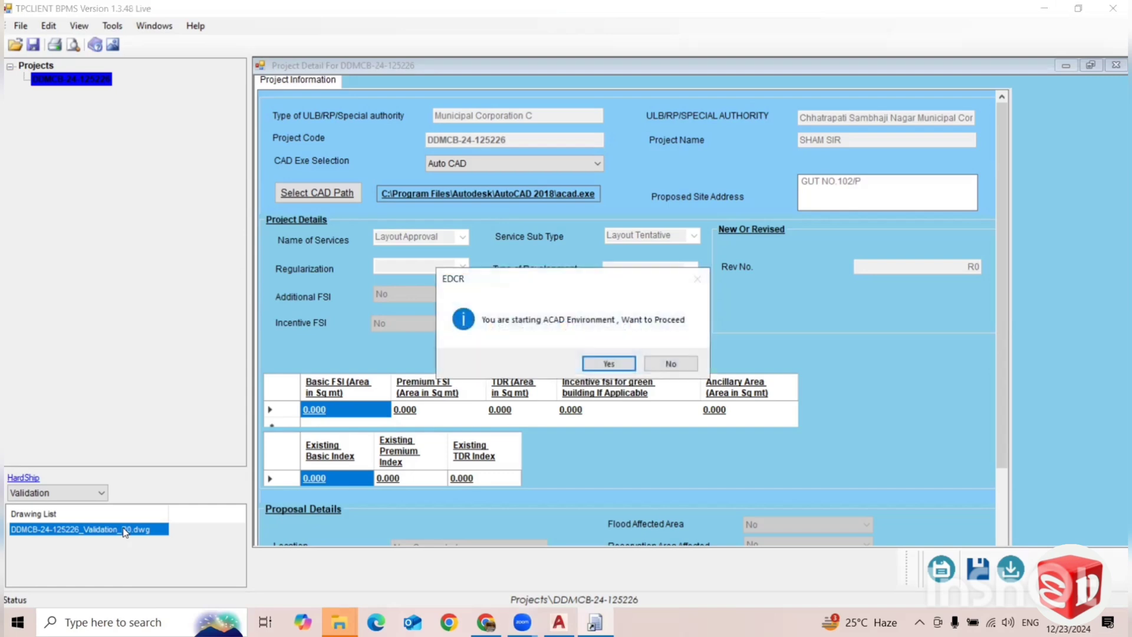
click(609, 364)
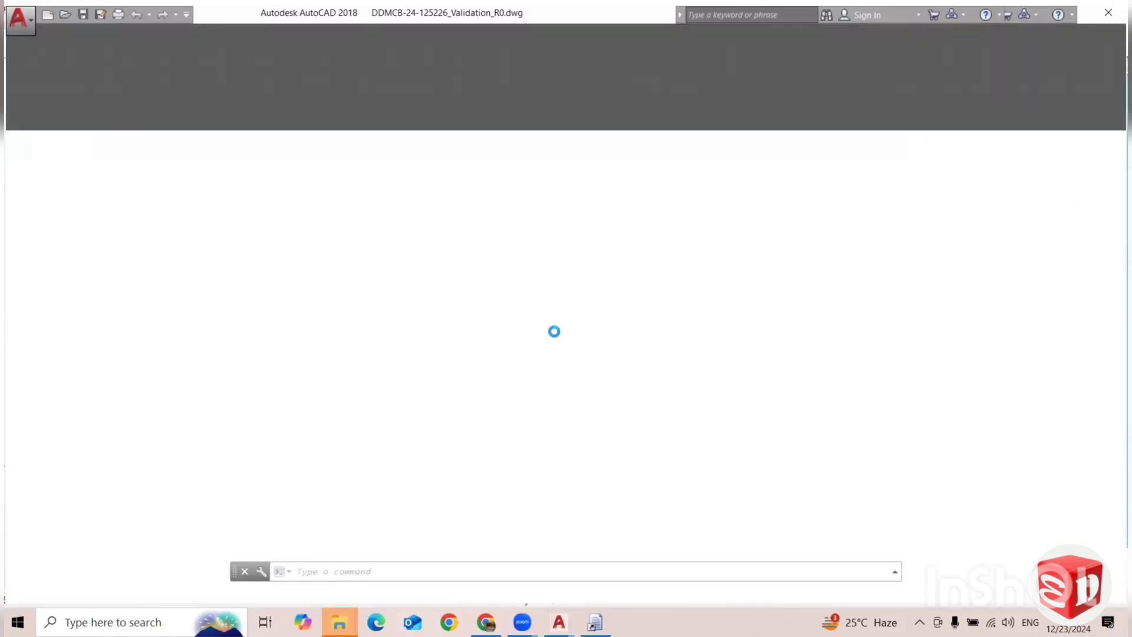
click(582, 337)
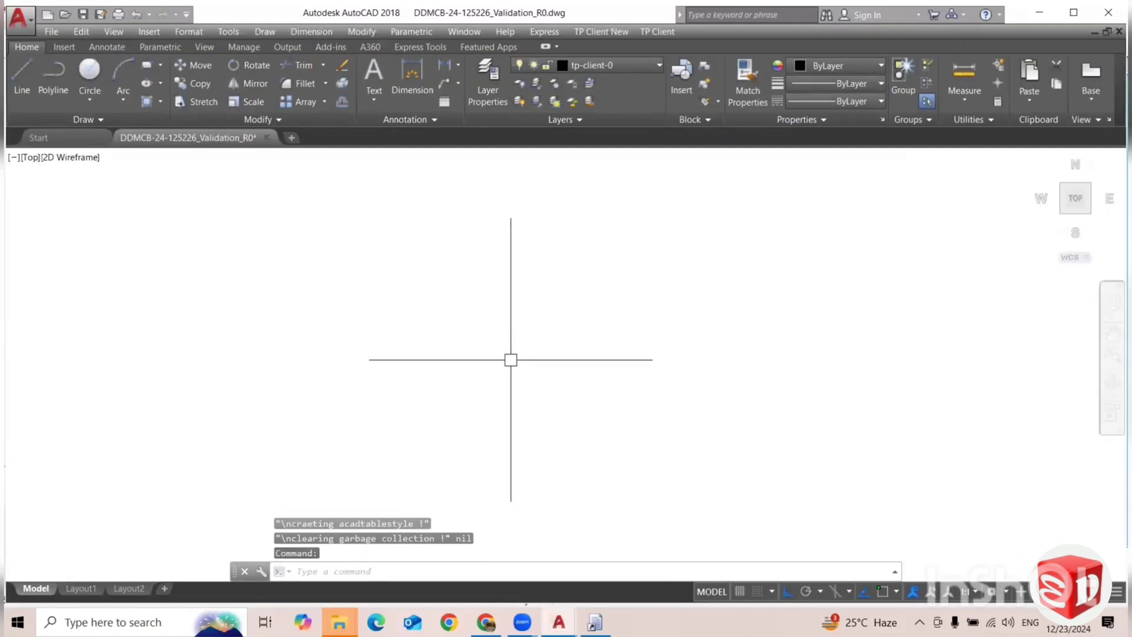
click(1109, 13)
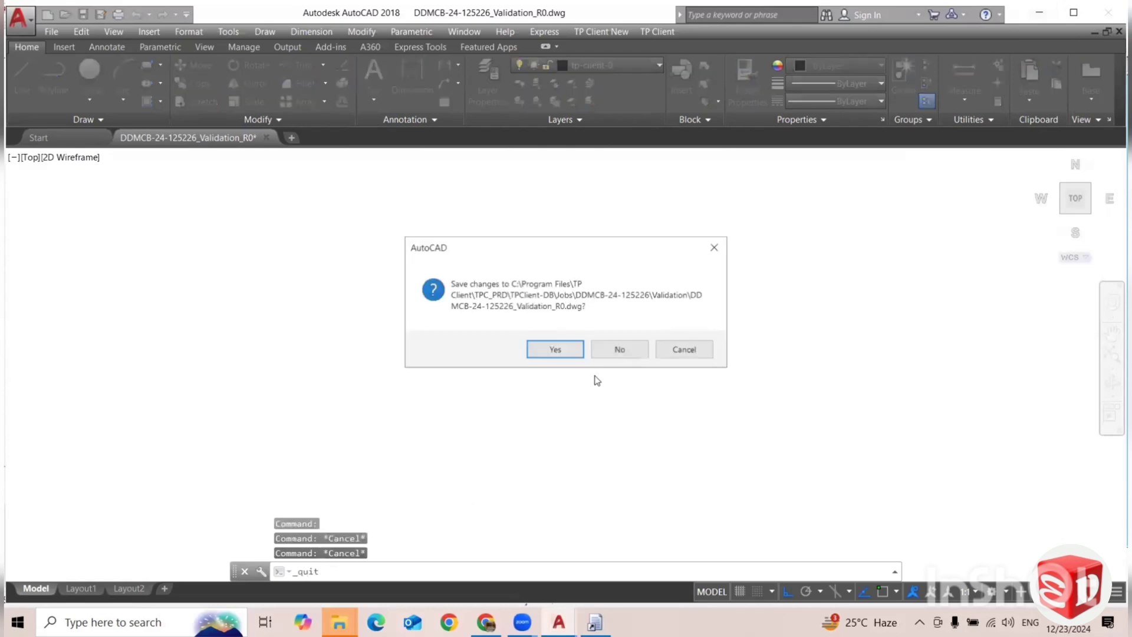
click(619, 349)
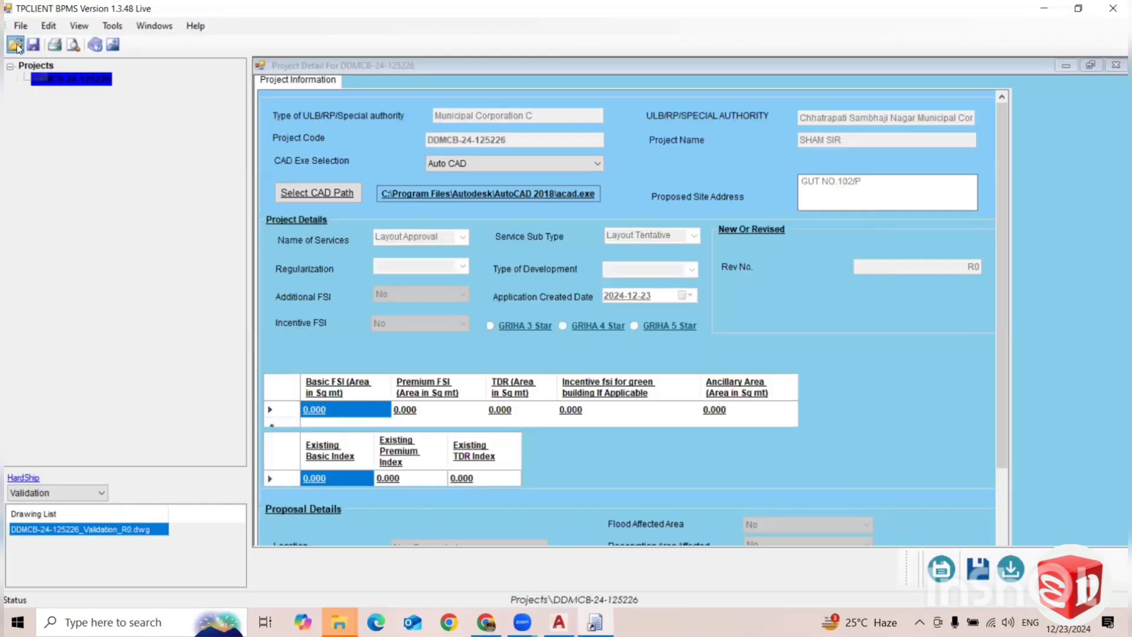
click(15, 46)
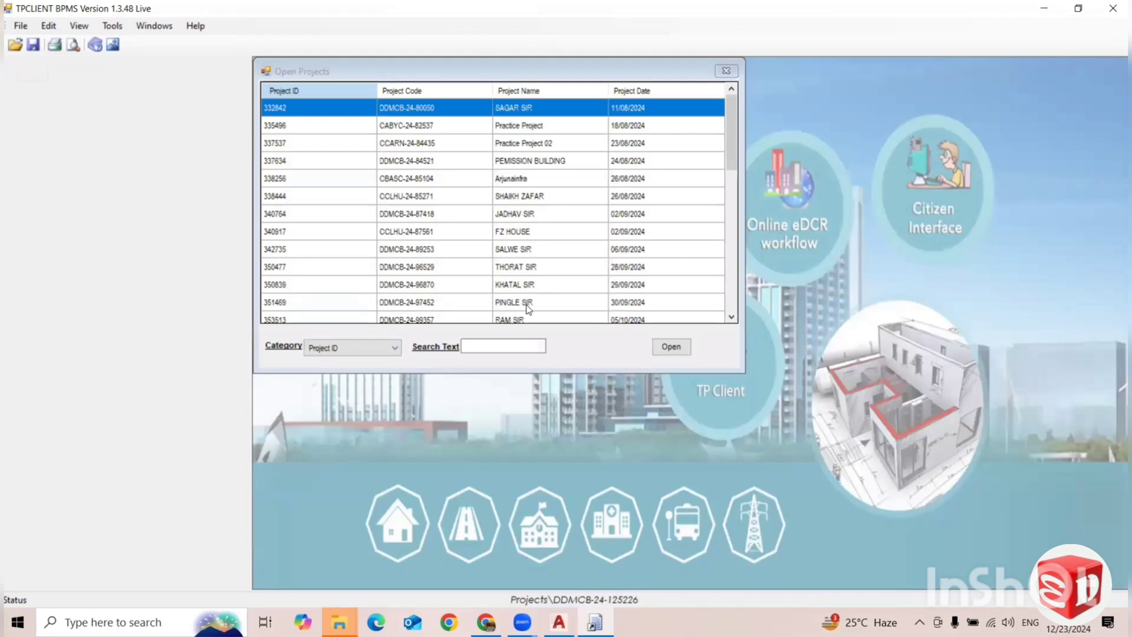
click(527, 285)
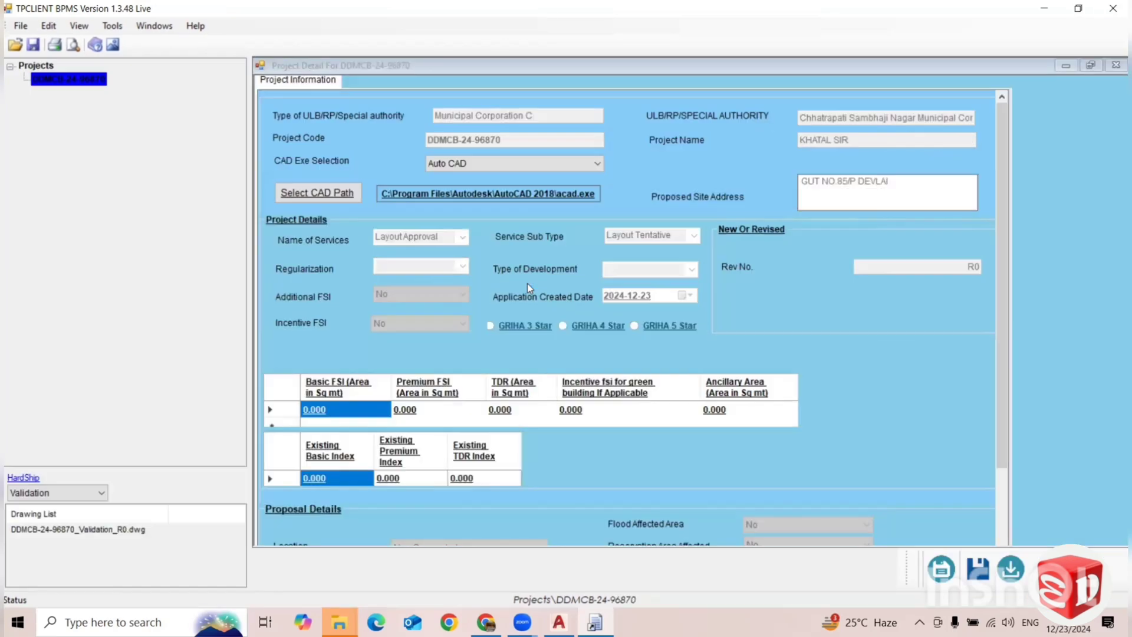
click(103, 535)
click(604, 363)
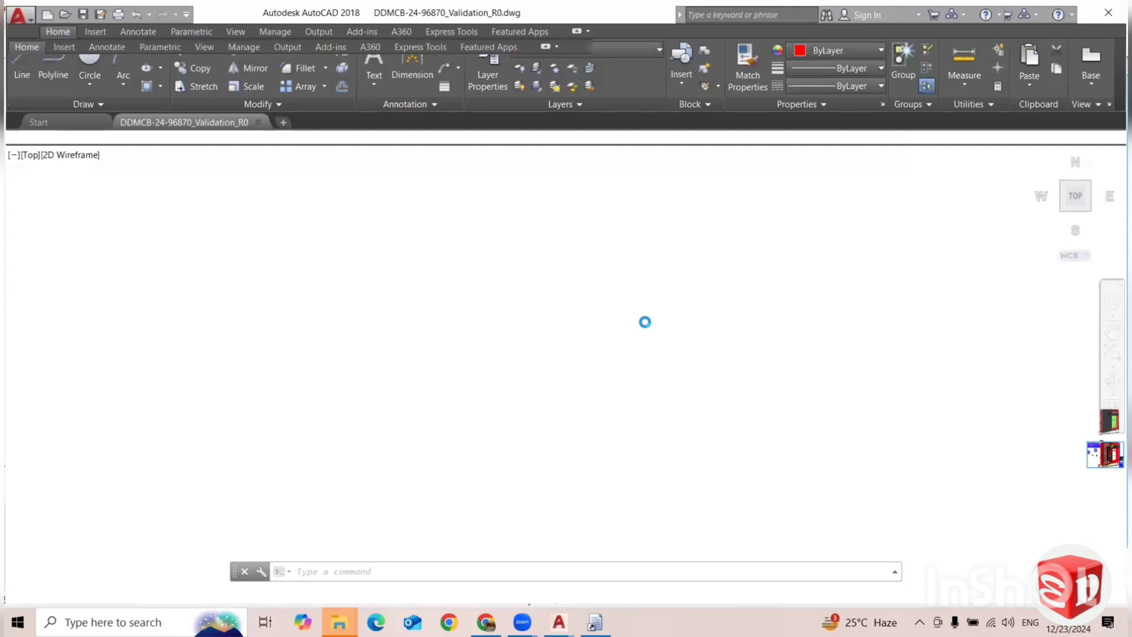
click(588, 336)
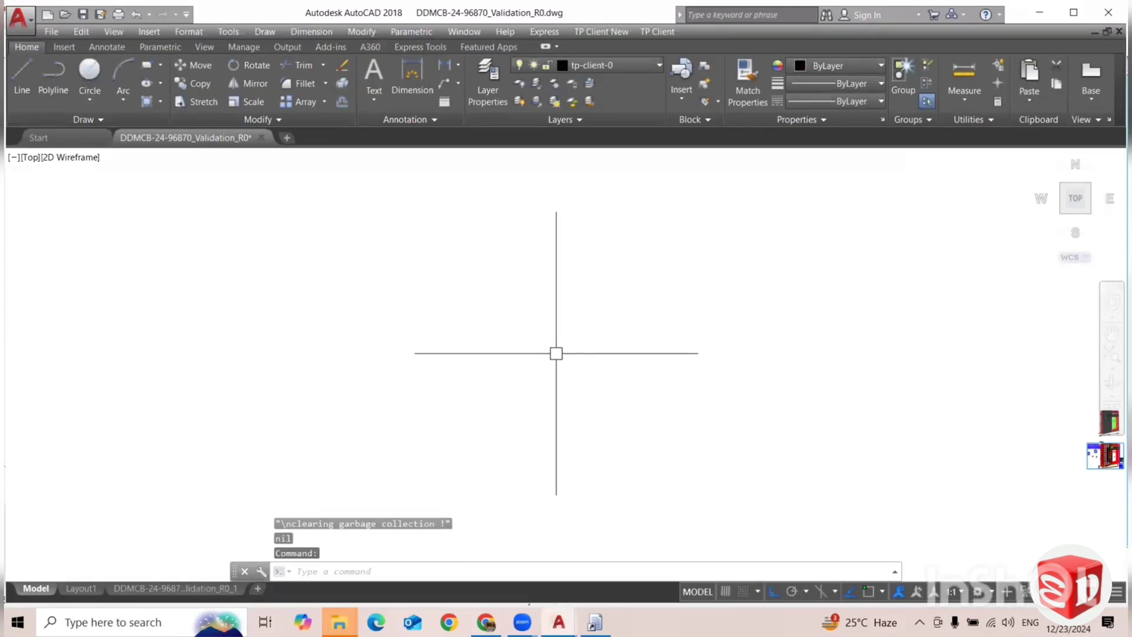
scroll(540, 357, down, 2)
scroll(892, 411, up, 5)
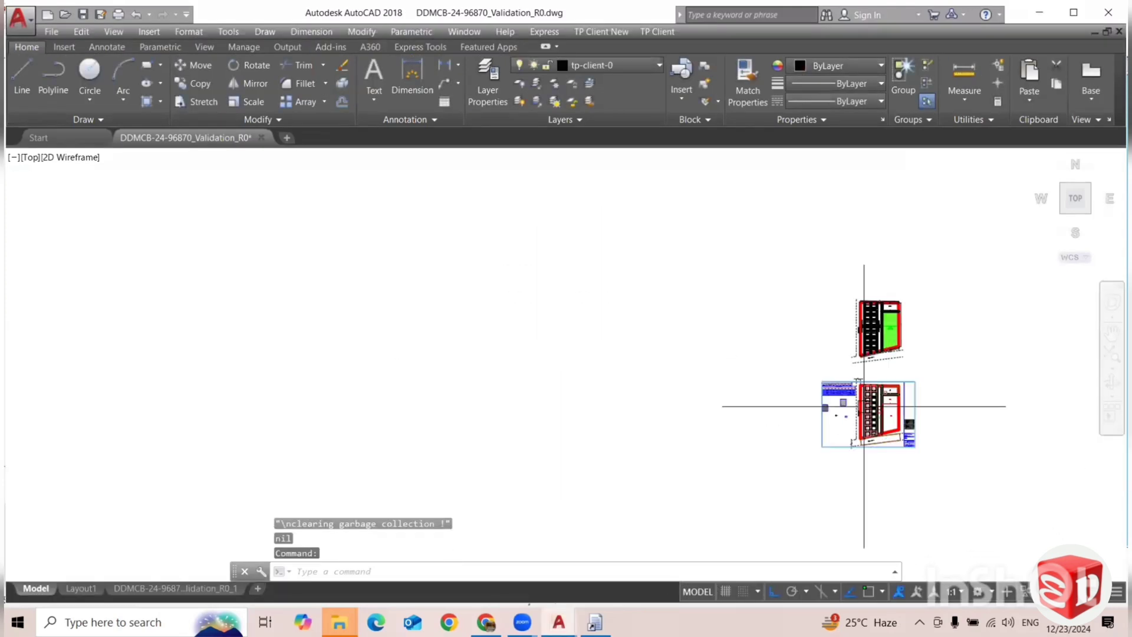
scroll(814, 381, down, 2)
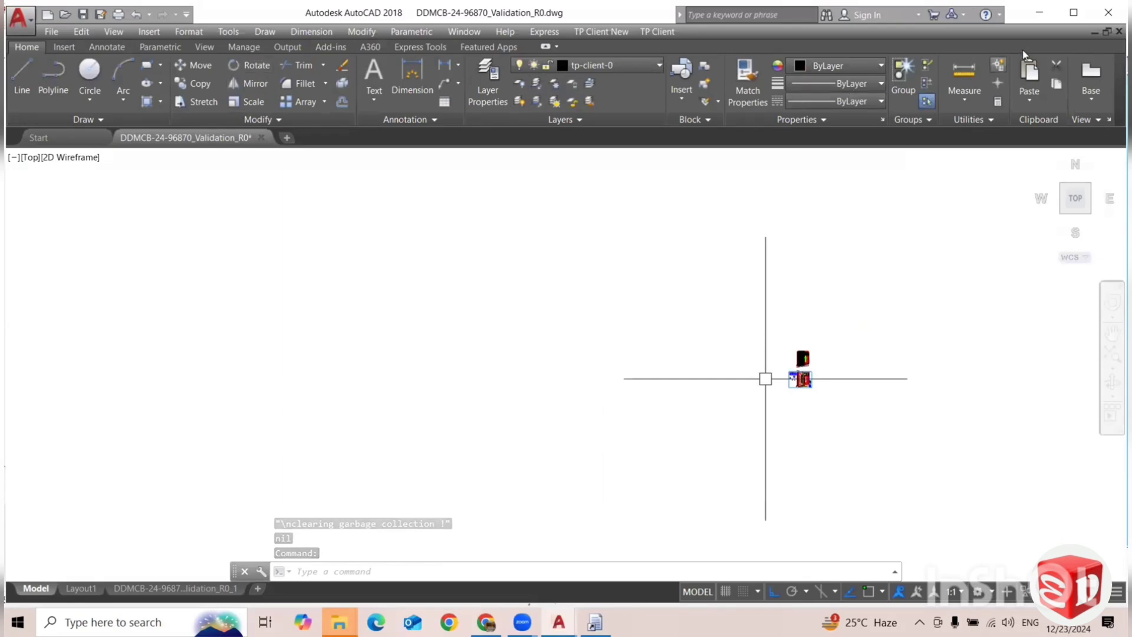
click(1109, 13)
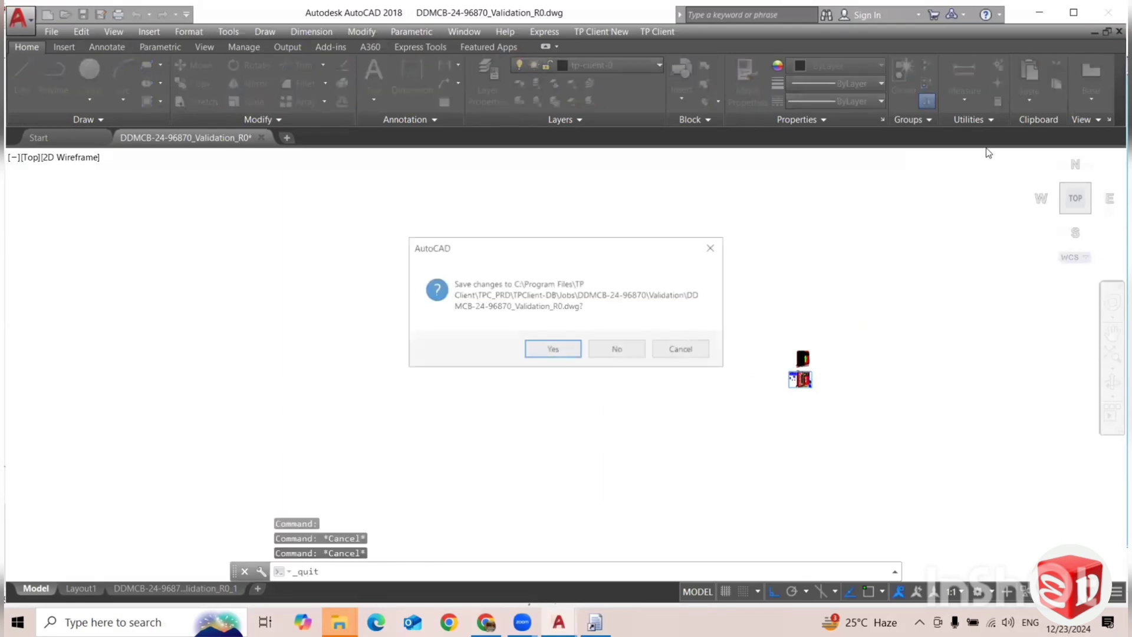
key(Return)
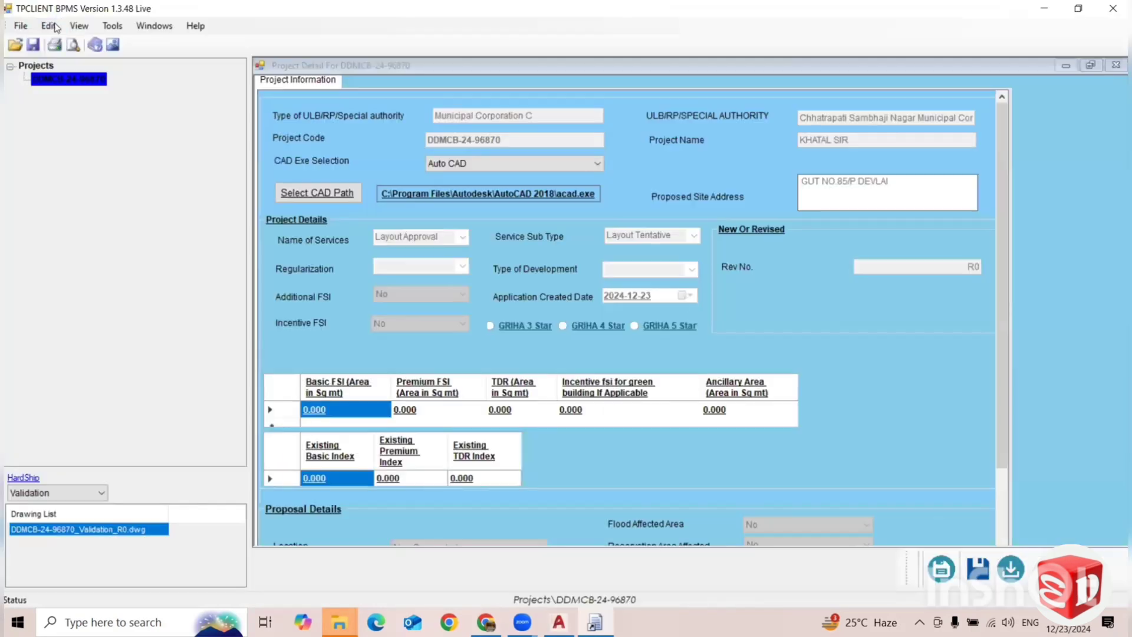
click(24, 27)
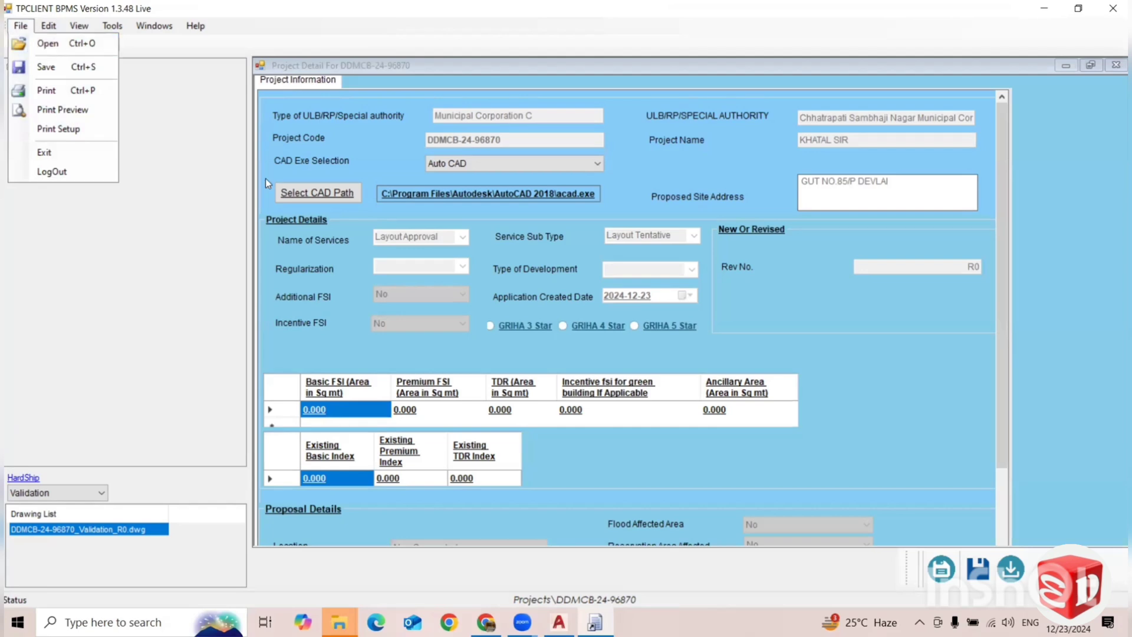
click(71, 43)
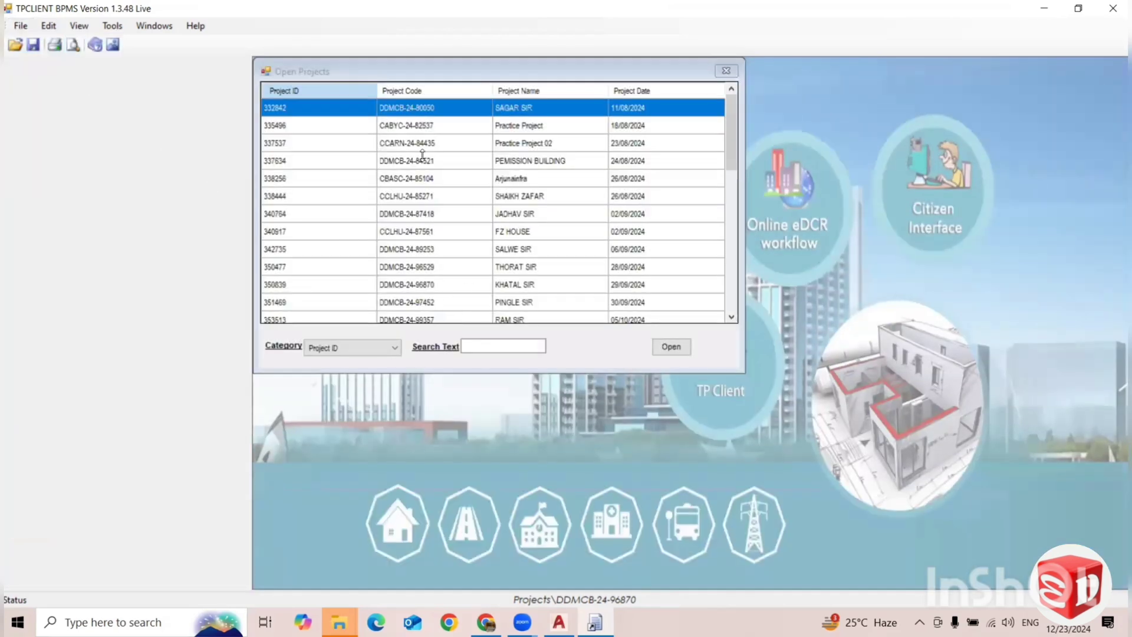
scroll(483, 248, down, 6)
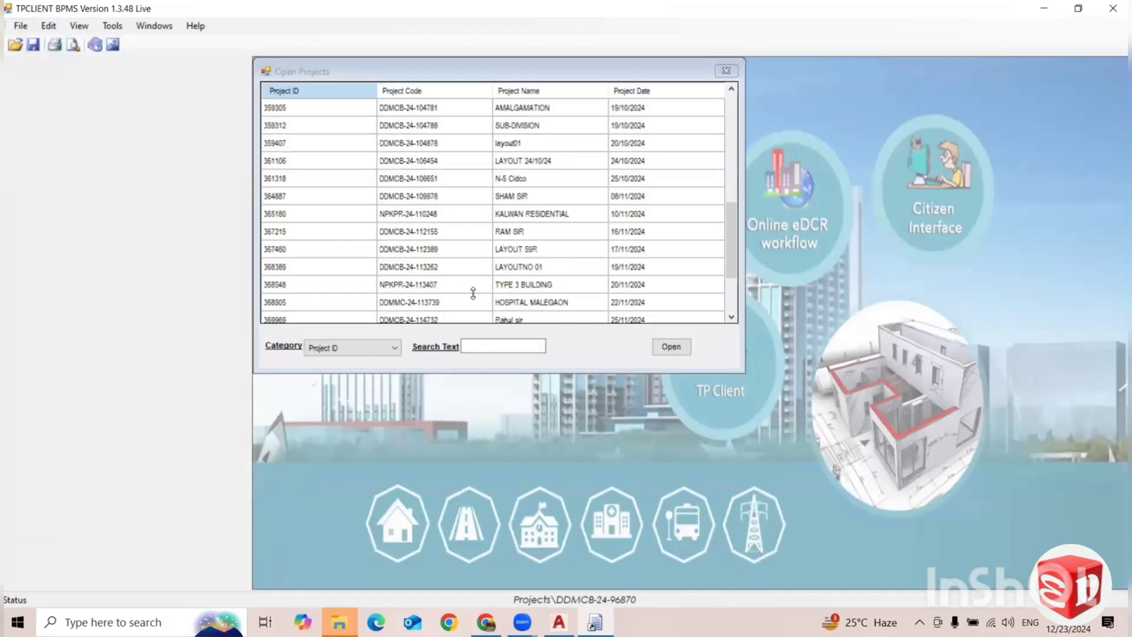
click(434, 232)
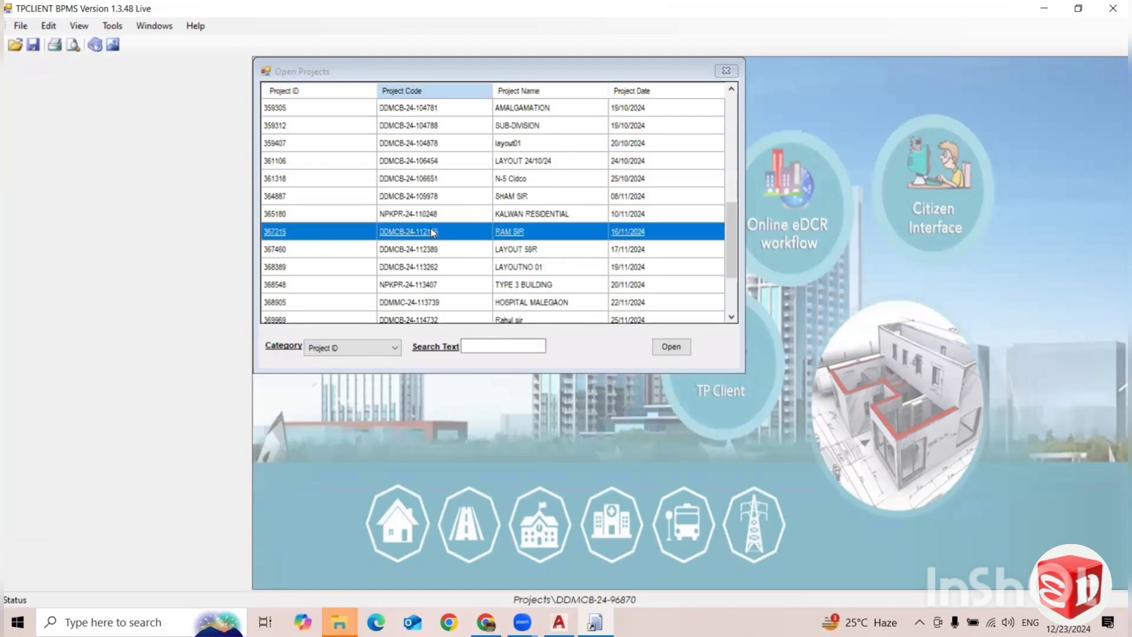
double_click(430, 230)
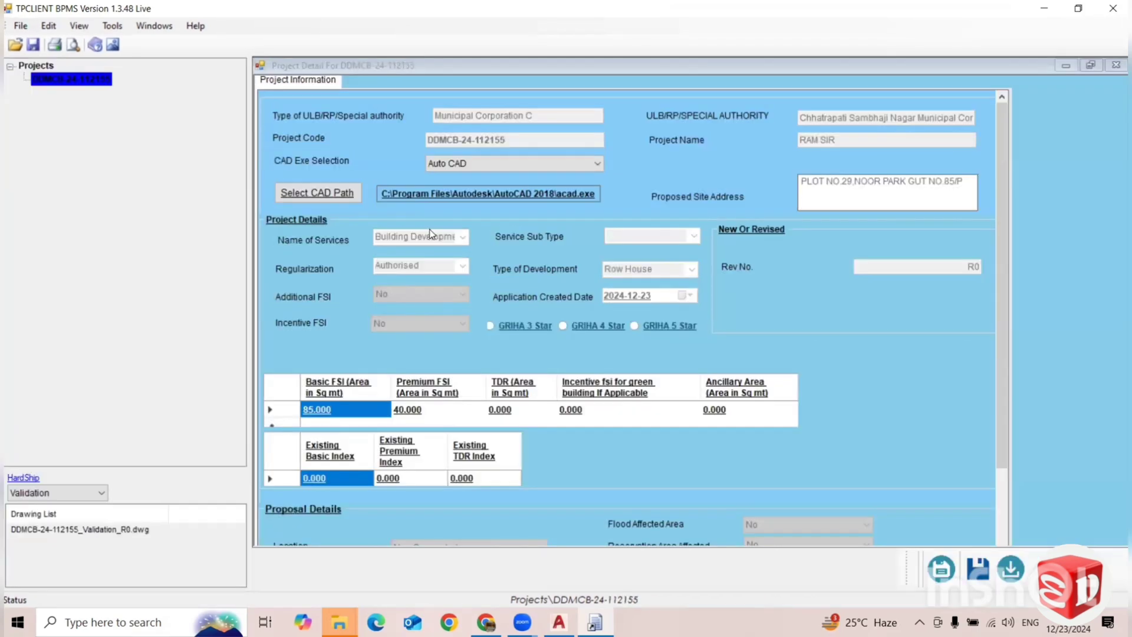
double_click(129, 529)
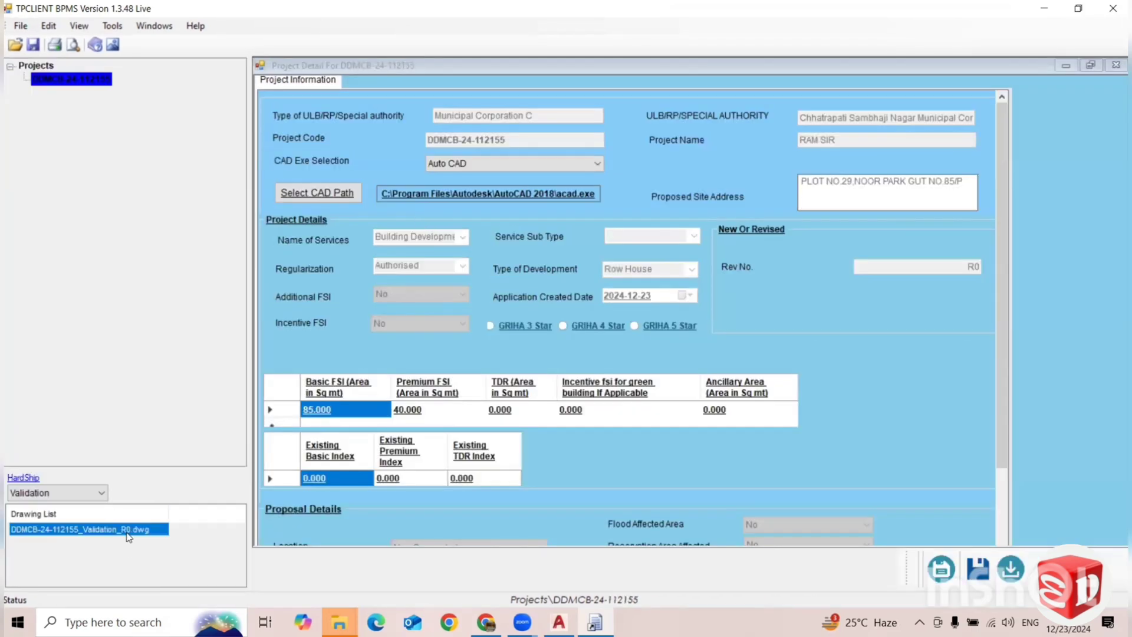
click(609, 364)
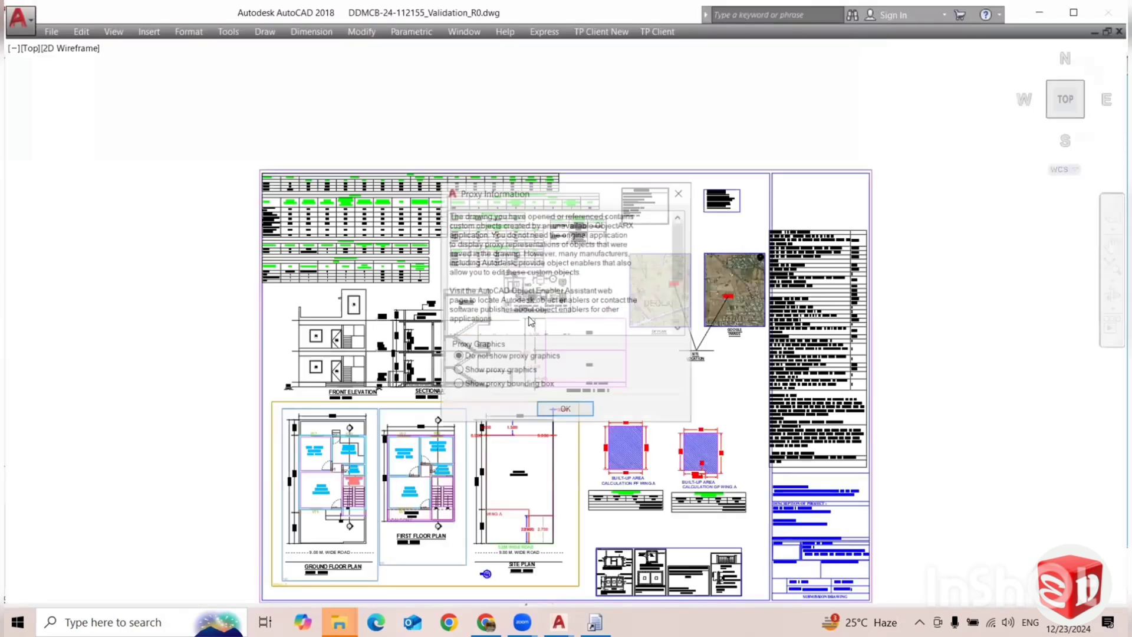
click(680, 191)
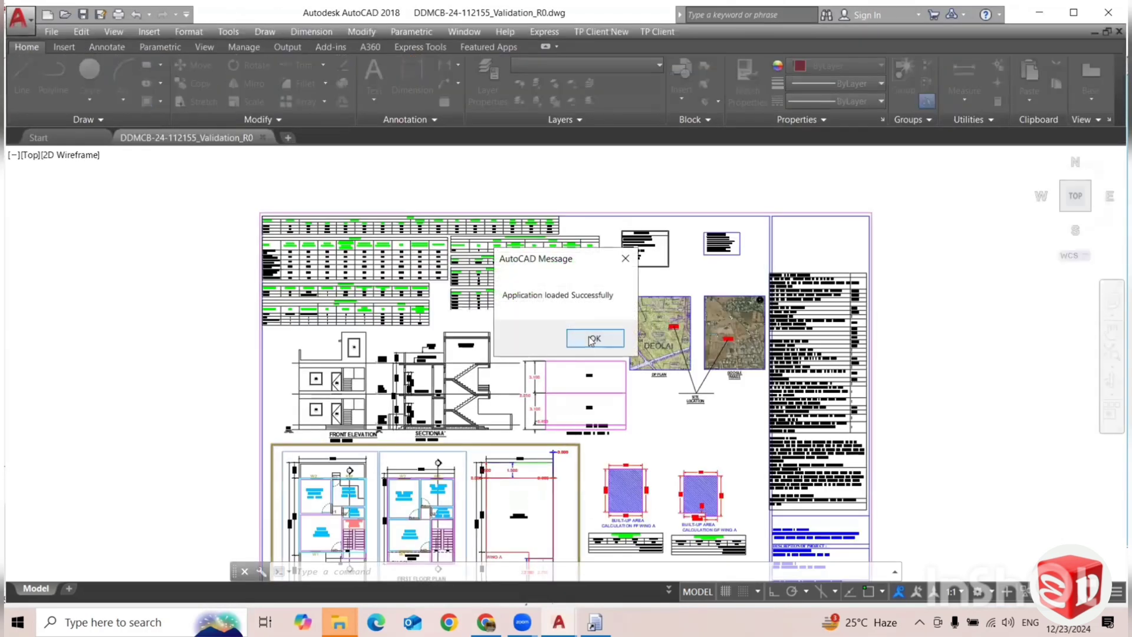
click(593, 337)
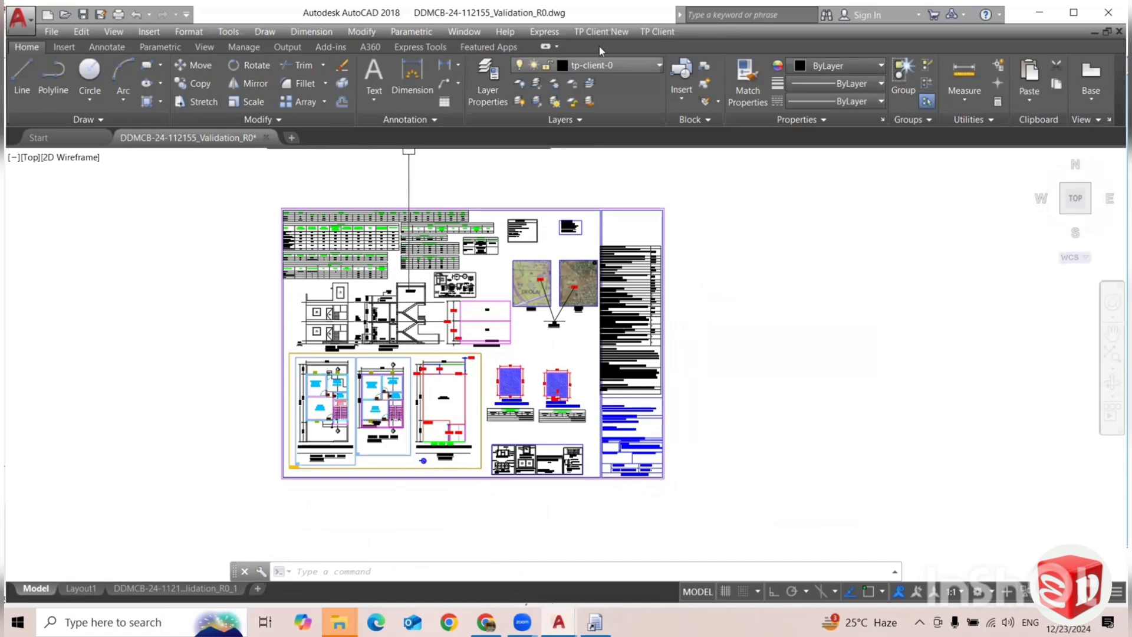
Review the TP Client commands for marking roads and buildings, then leave them without starting any command.
click(656, 31)
mouse_move(684, 89)
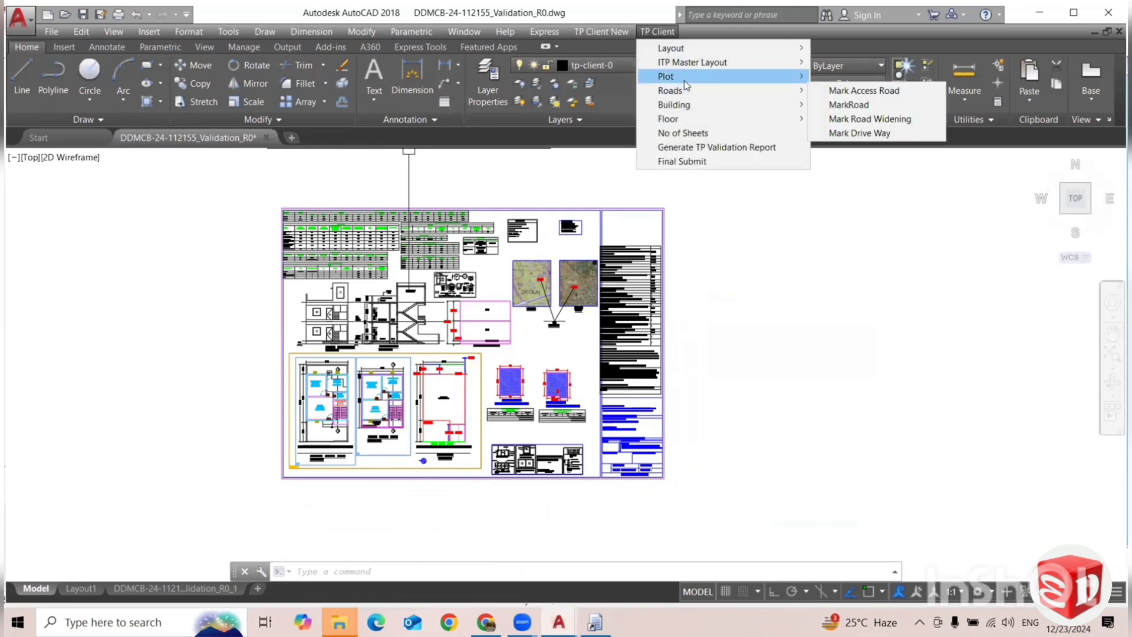
mouse_move(704, 109)
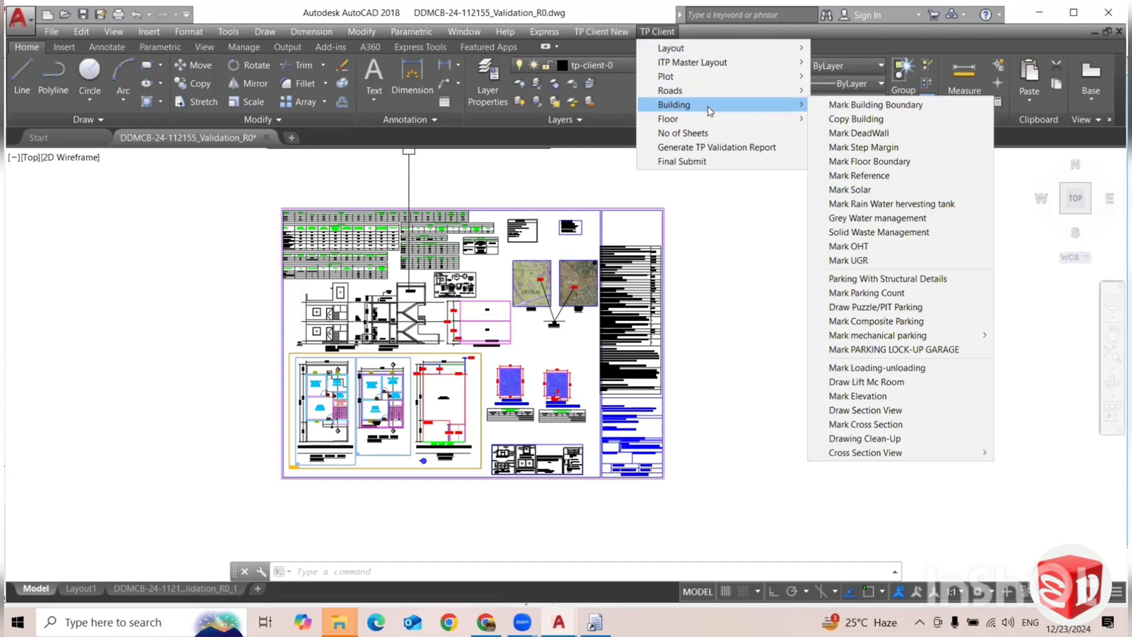
click(714, 133)
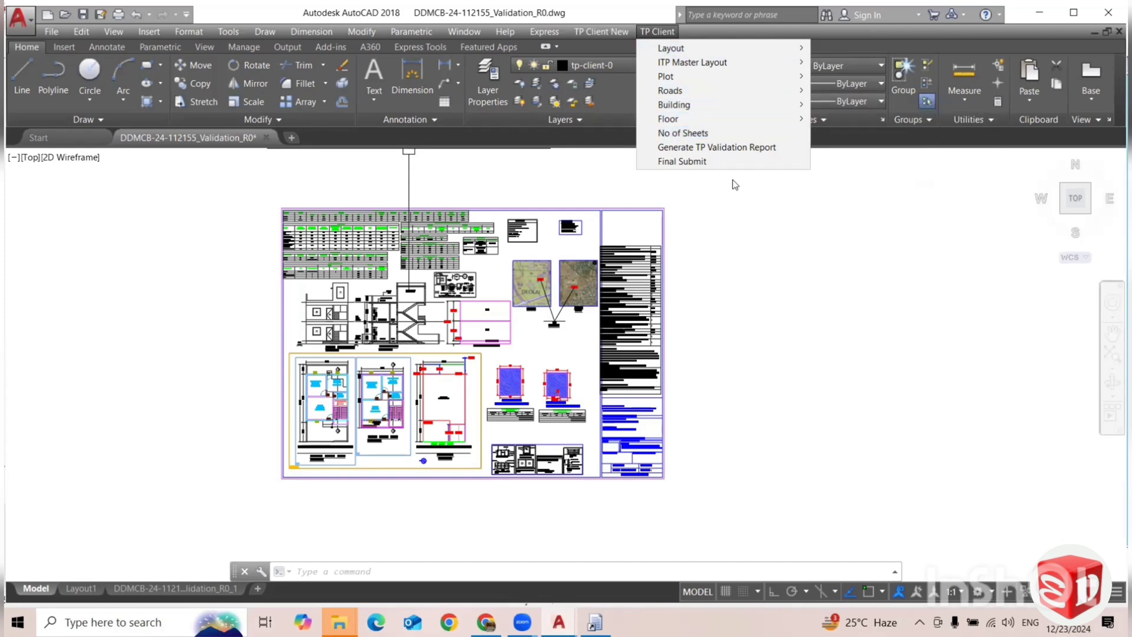
click(740, 274)
click(738, 354)
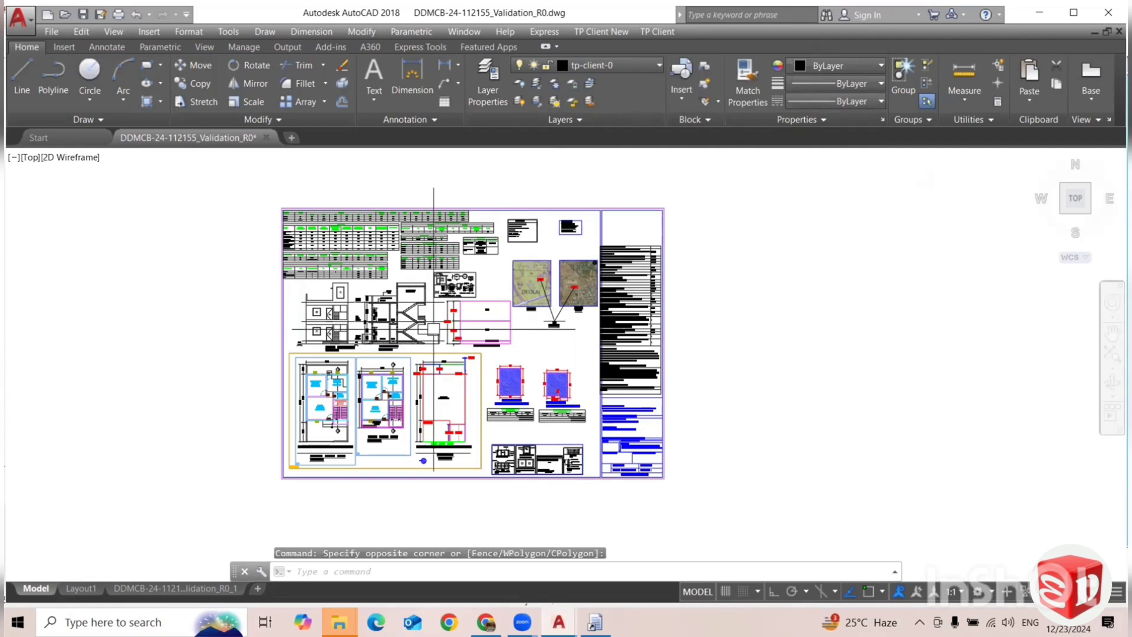
scroll(361, 399, up, 2)
scroll(362, 399, up, 3)
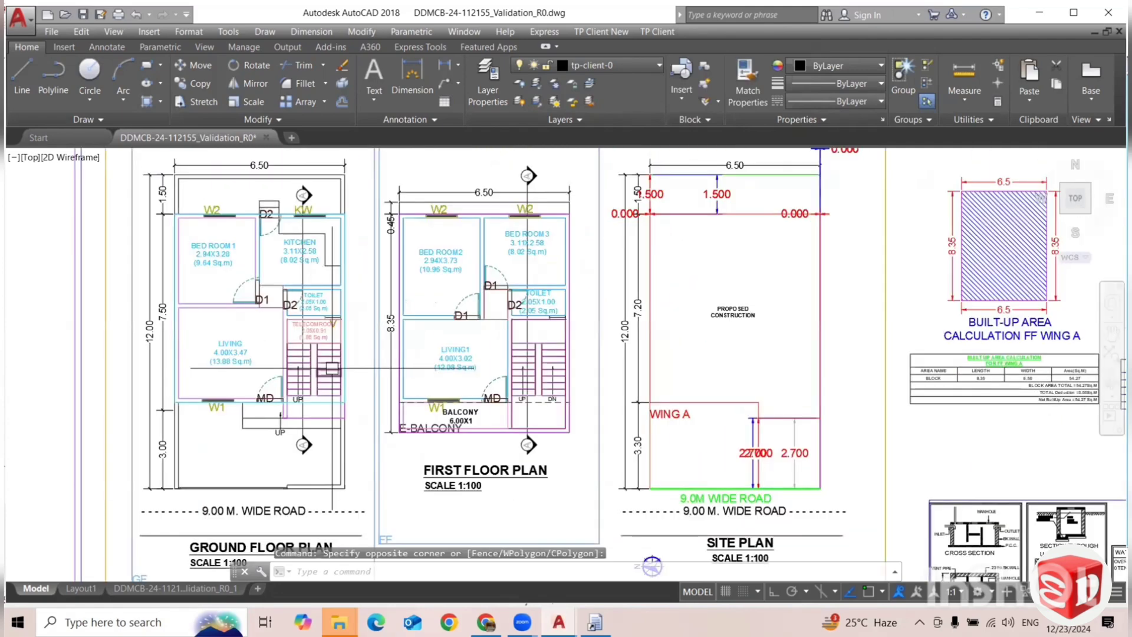
scroll(452, 405, down, 3)
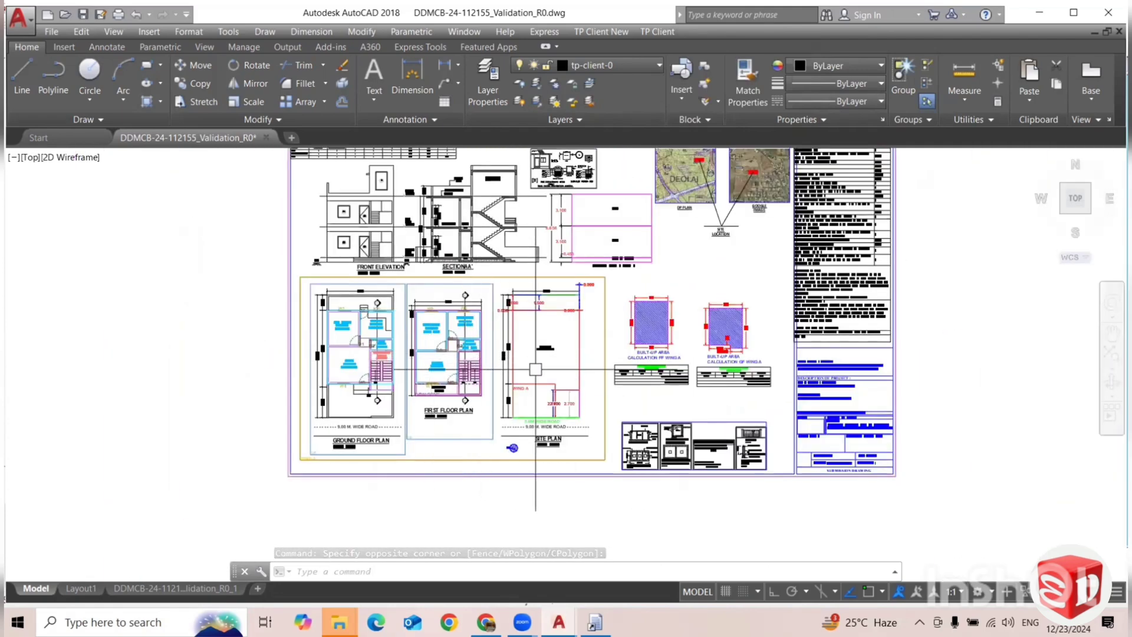
scroll(530, 372, down, 1)
mouse_move(595, 378)
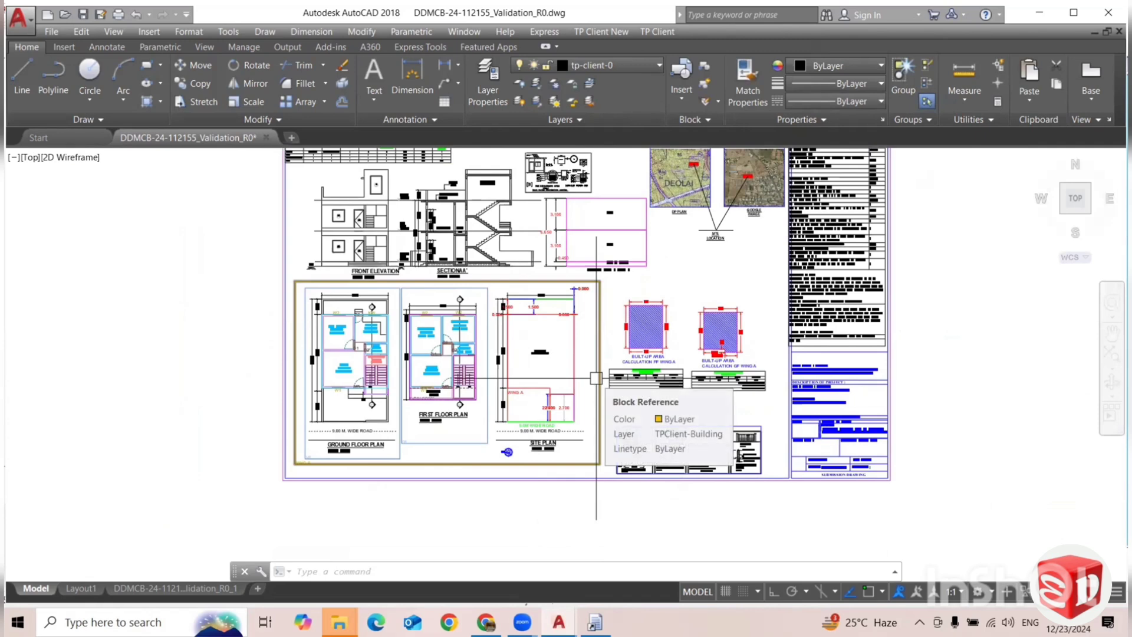
drag(561, 275, 464, 354)
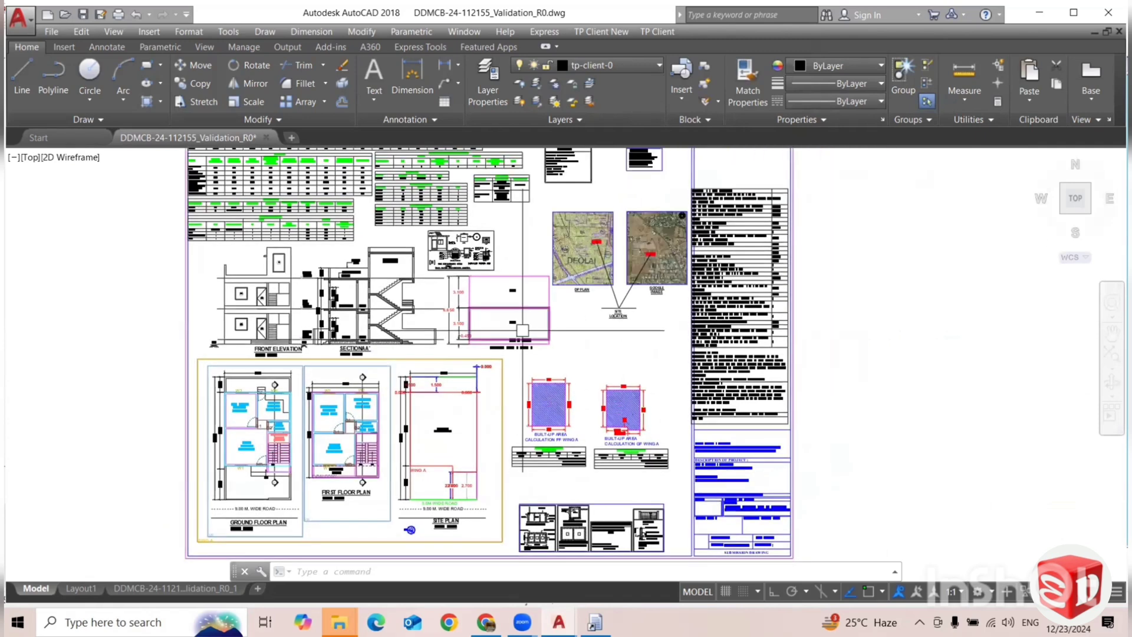
Inspect the full validation sheet, including the area tables, elevation, section, location maps and built-up area calculations.
scroll(569, 272, down, 4)
scroll(579, 248, up, 5)
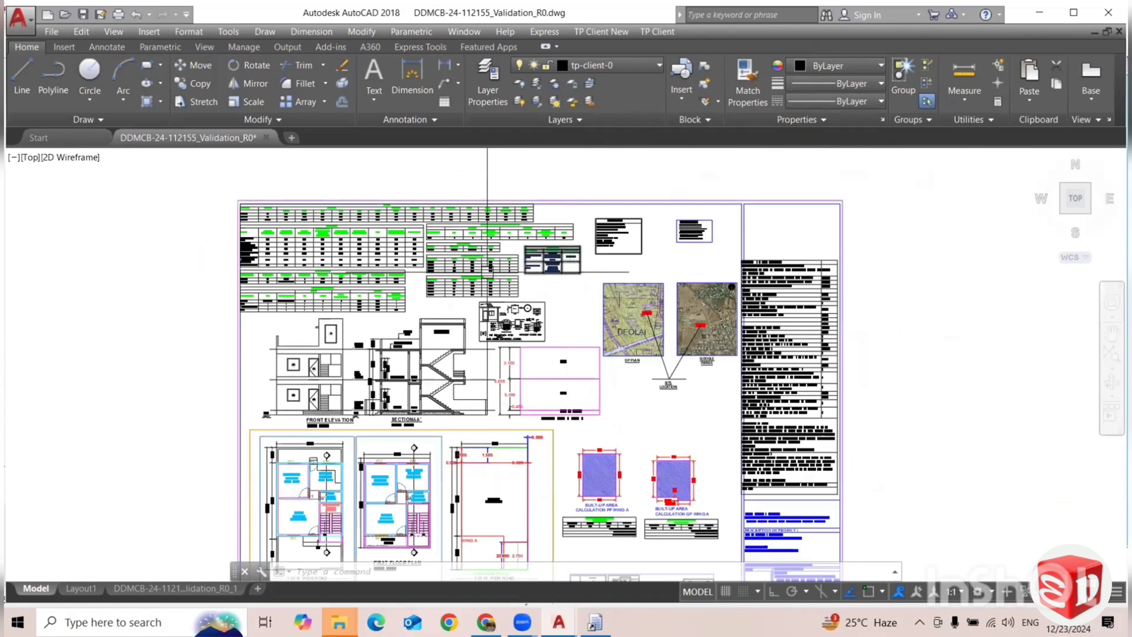
scroll(642, 240, down, 3)
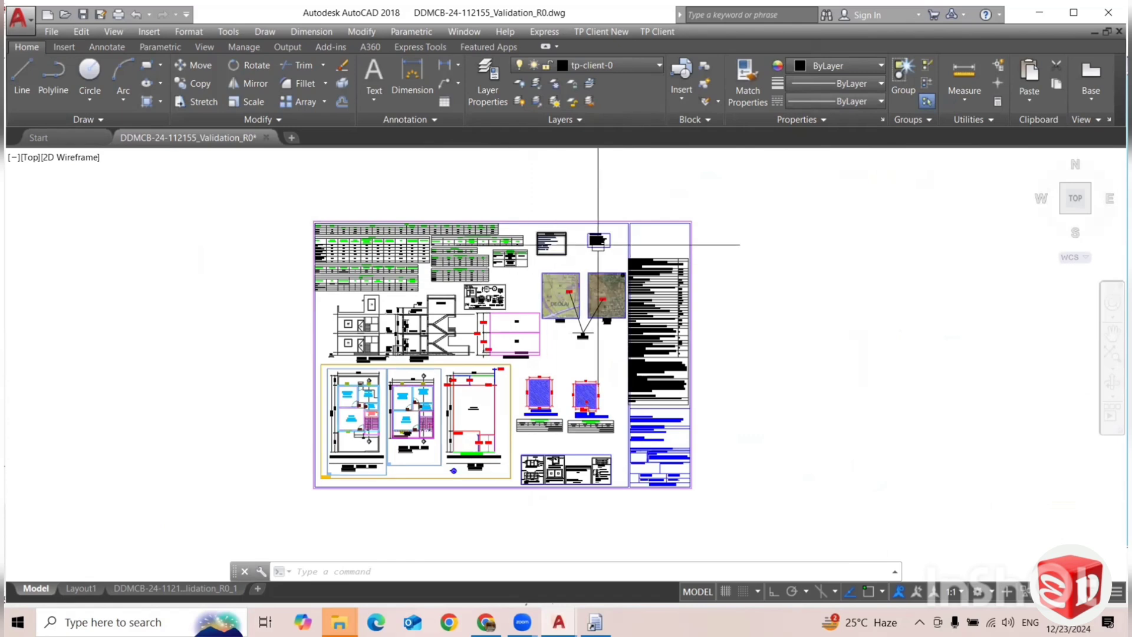
scroll(648, 269, up, 2)
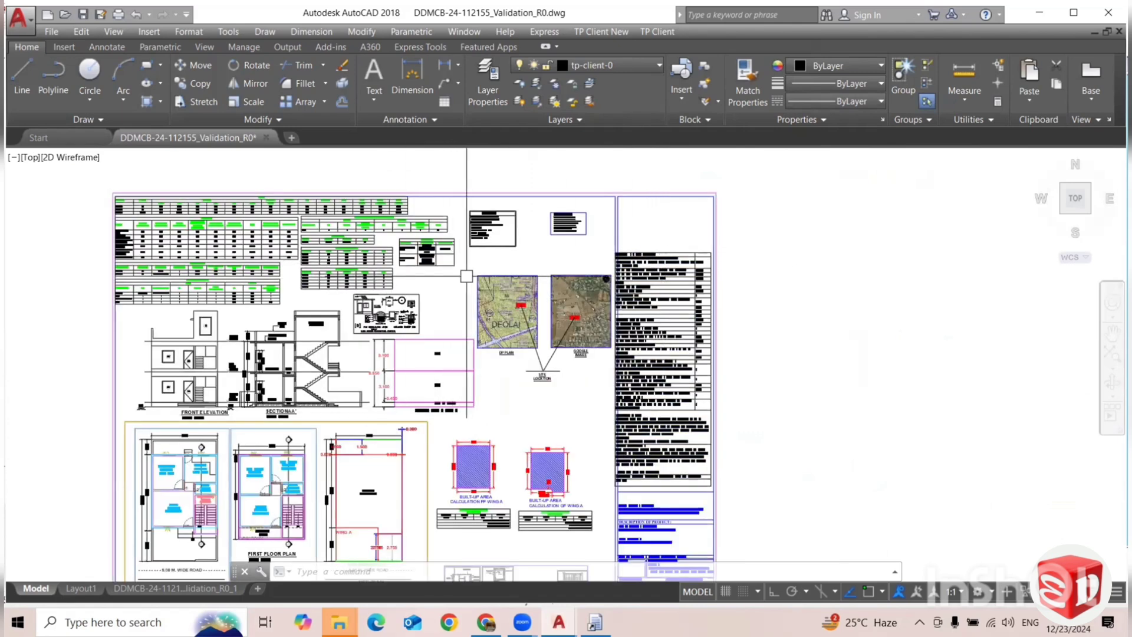
drag(228, 254, 361, 262)
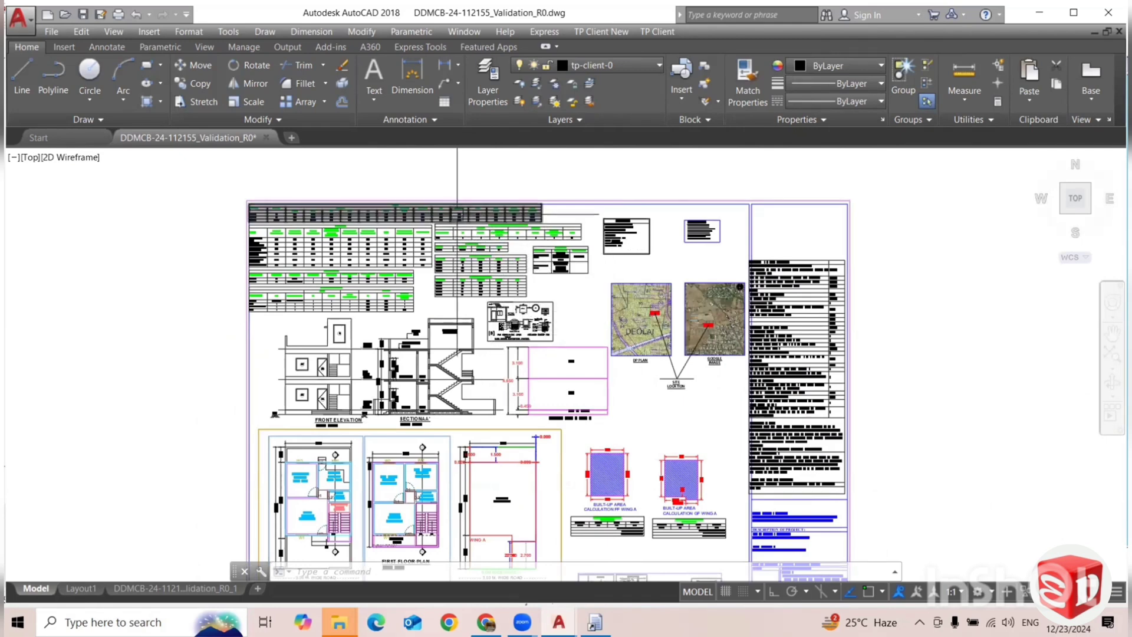
scroll(451, 230, down, 2)
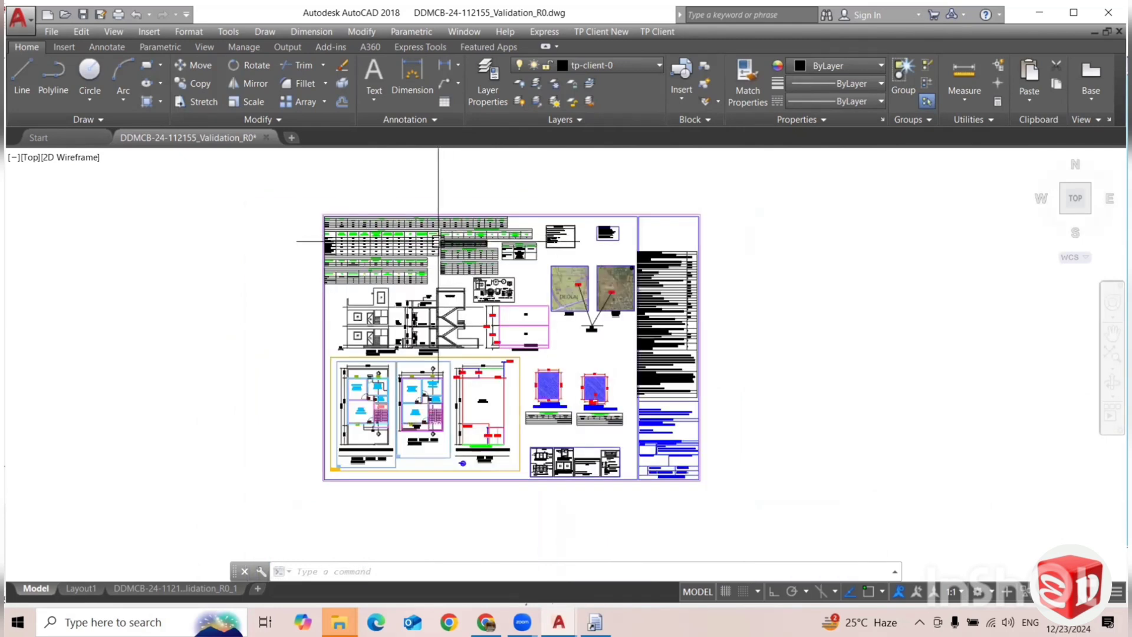
scroll(478, 305, up, 2)
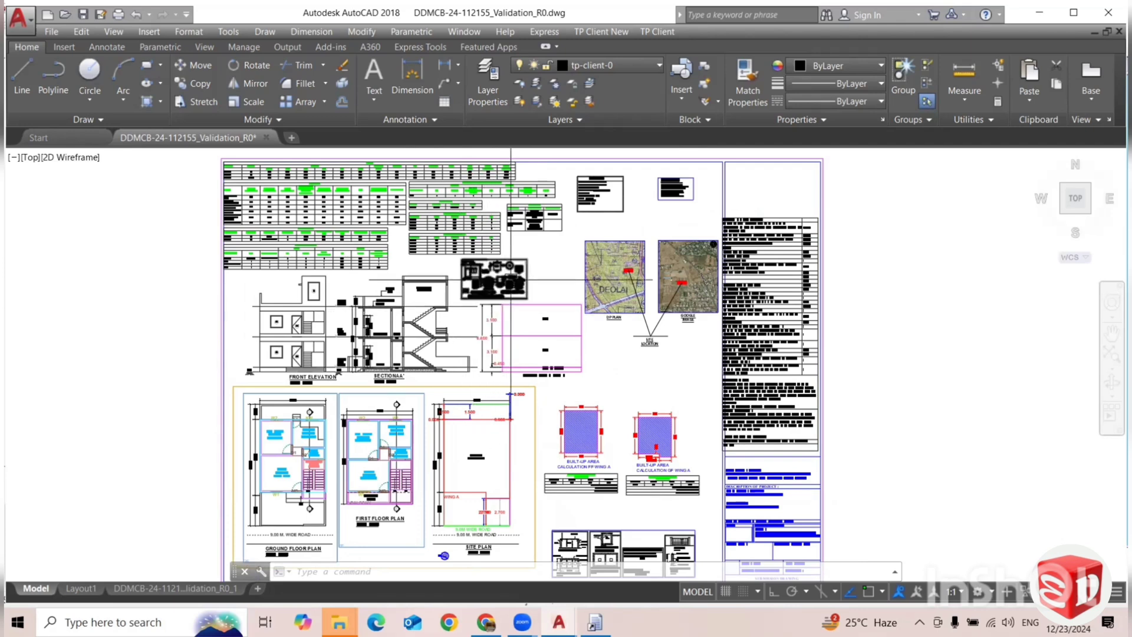
drag(511, 287, 462, 325)
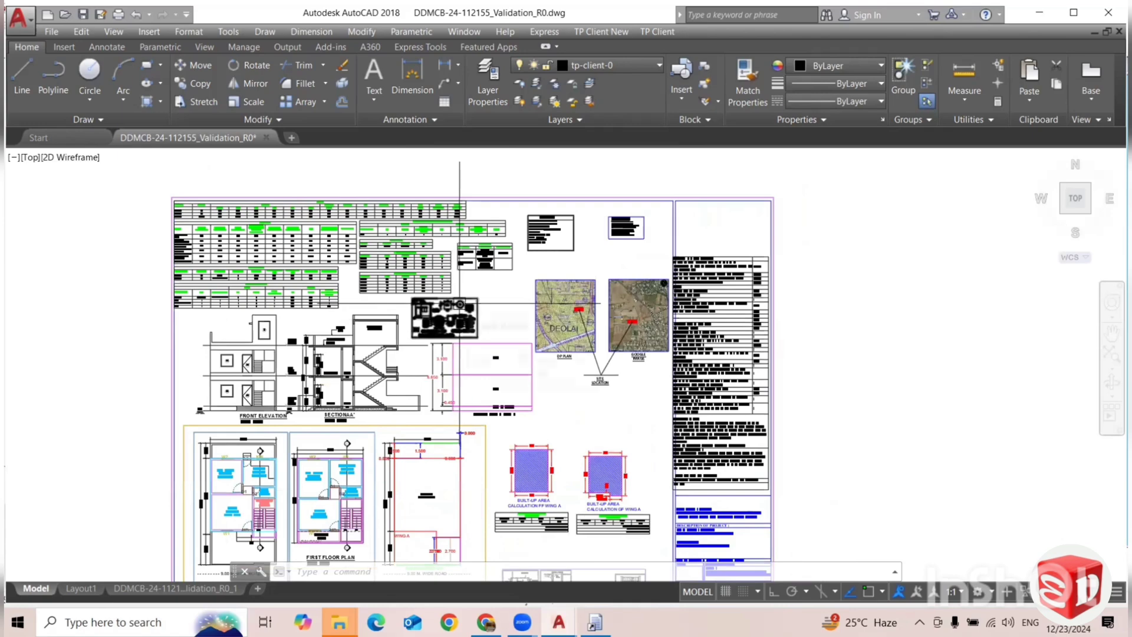
scroll(510, 341, down, 2)
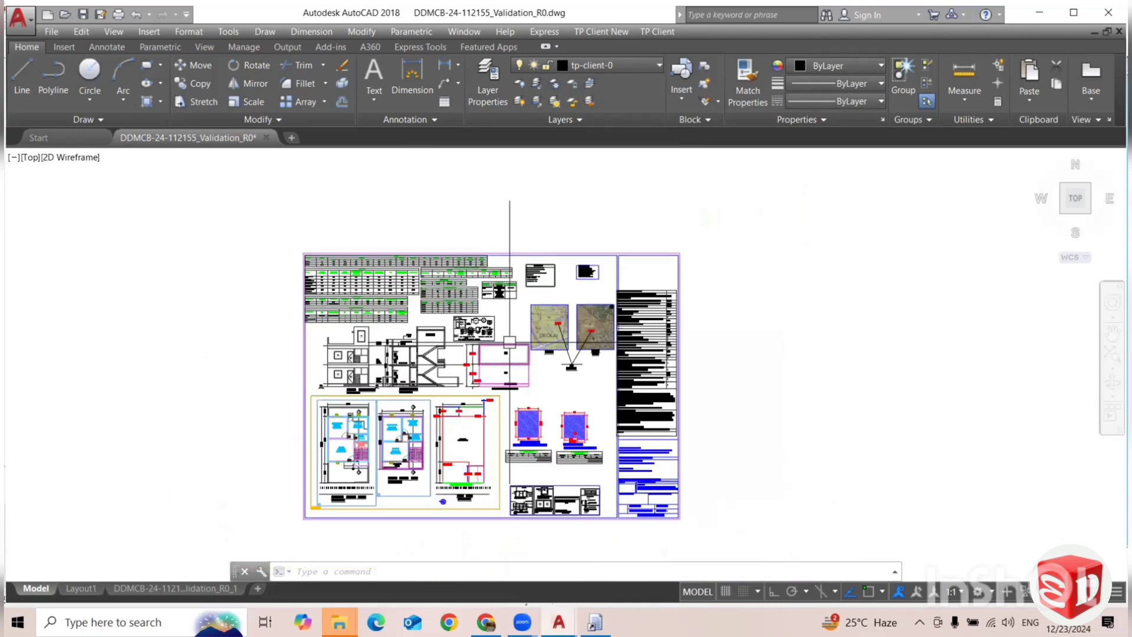
scroll(510, 341, down, 2)
scroll(463, 319, up, 4)
scroll(492, 304, down, 2)
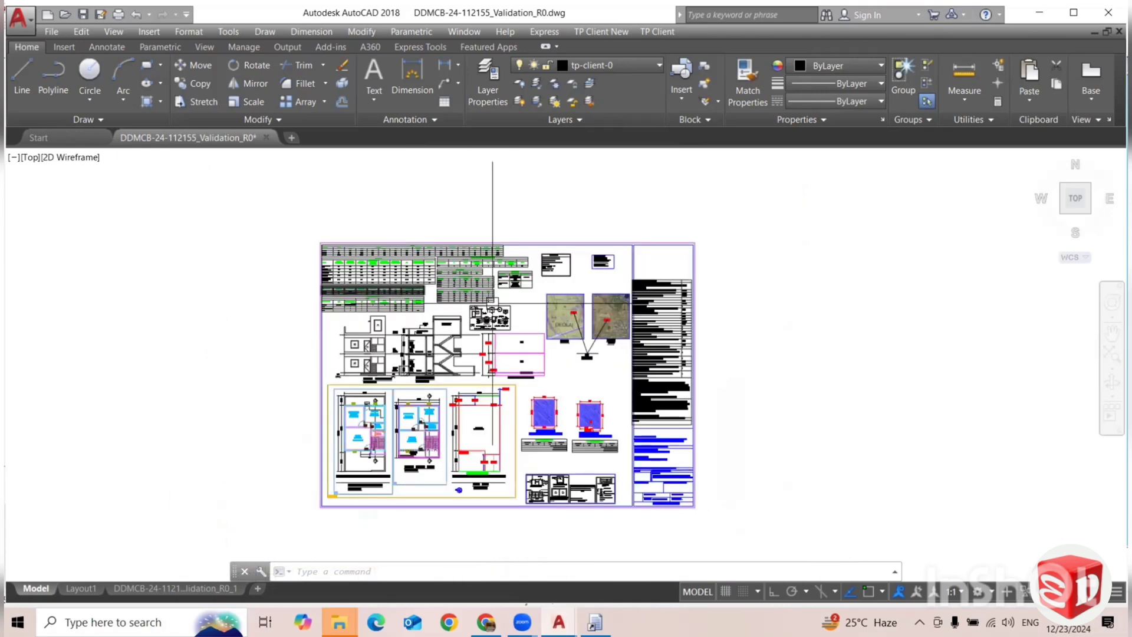
scroll(495, 308, up, 2)
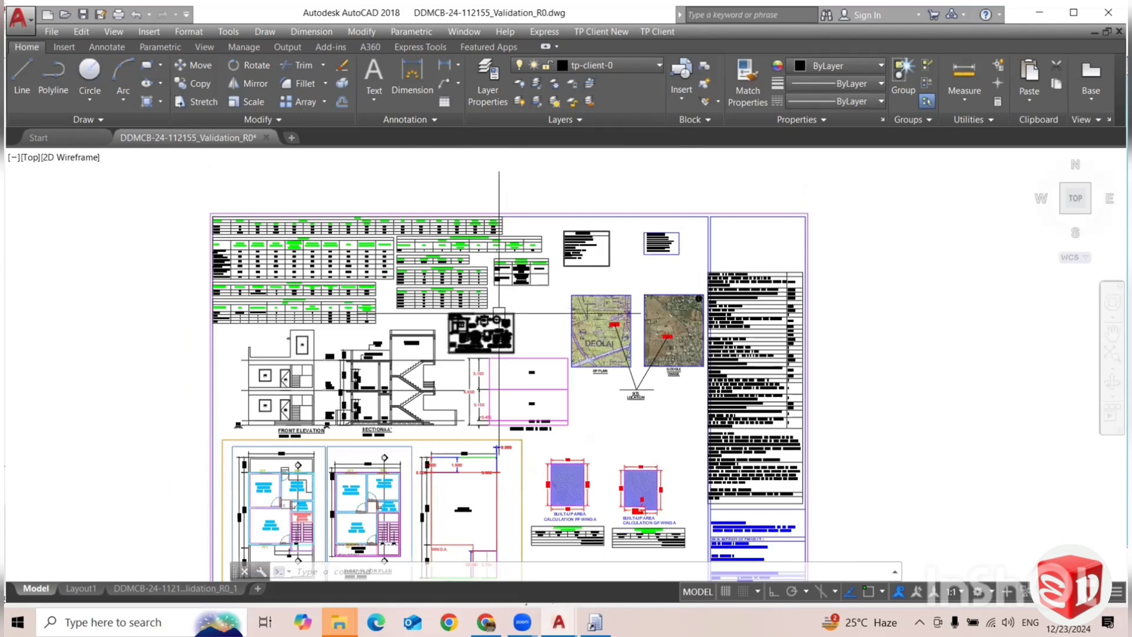
mouse_move(499, 312)
mouse_down()
mouse_move(475, 283)
mouse_move(461, 292)
mouse_up()
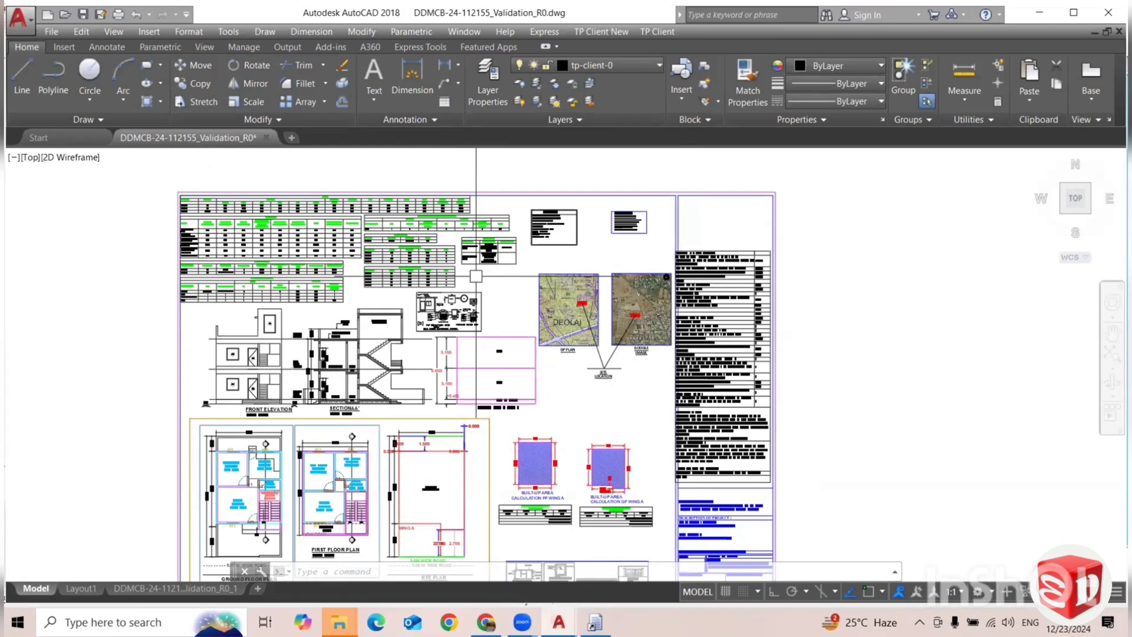
scroll(476, 276, down, 4)
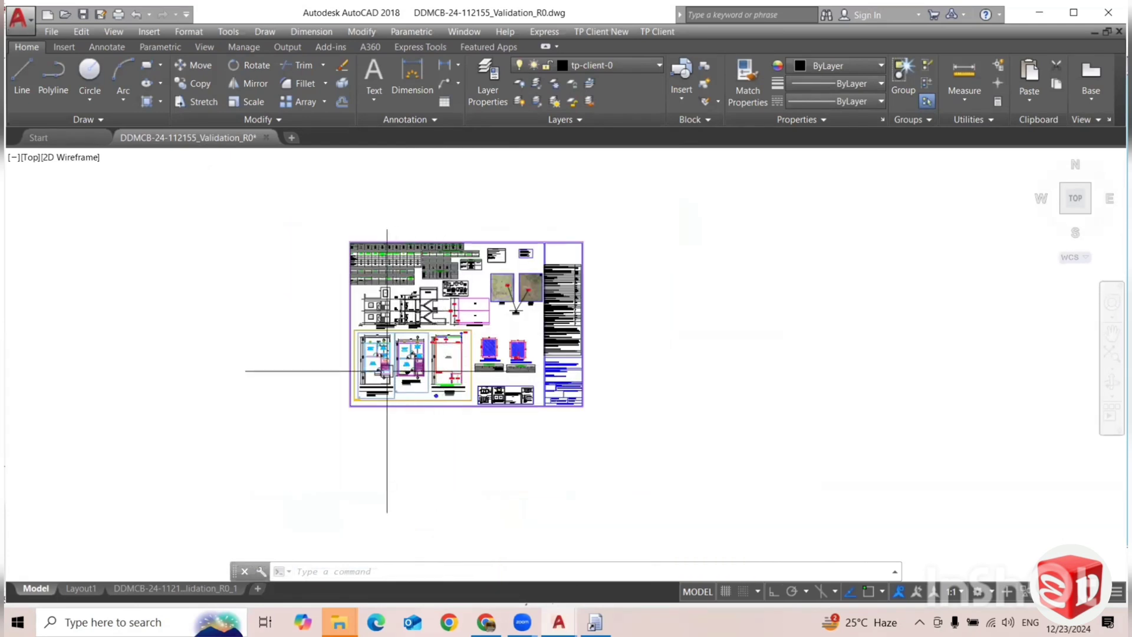
scroll(383, 371, up, 2)
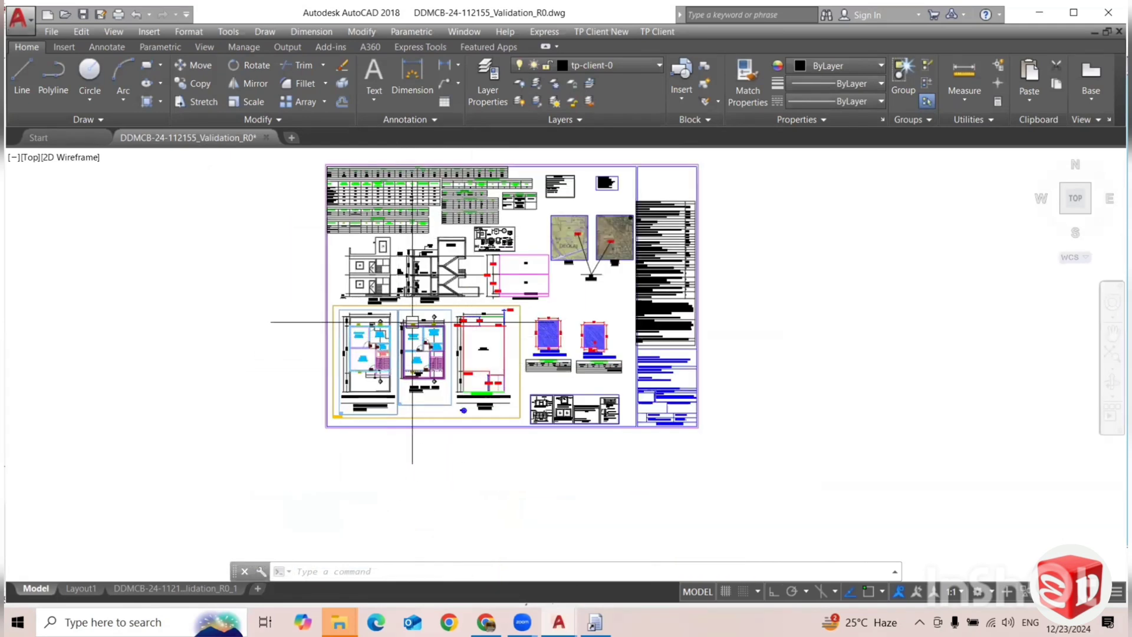
drag(435, 299, 416, 321)
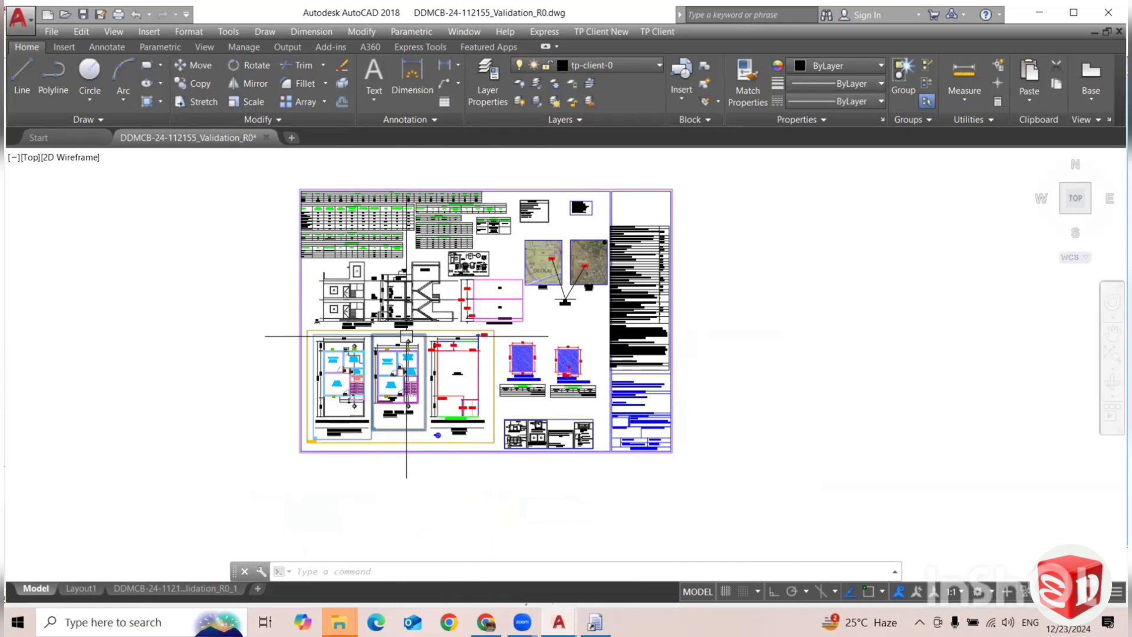
Examine the floor plans, site plan, elevation, section, built-up area calculations and location maps on the validation sheet.
scroll(354, 392, up, 2)
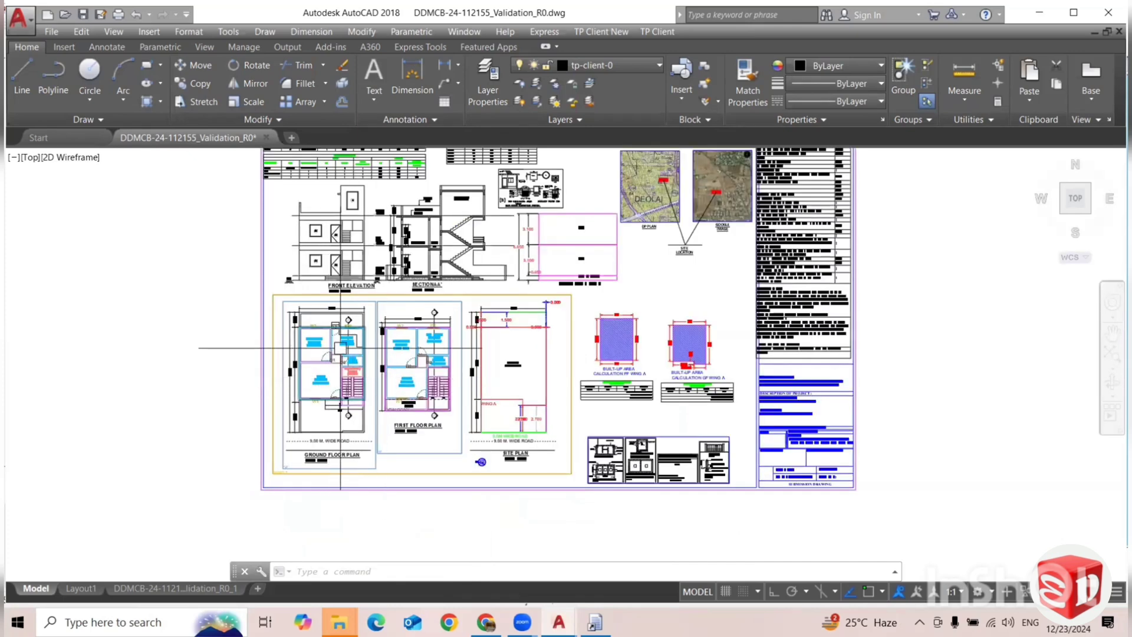
drag(338, 355, 313, 354)
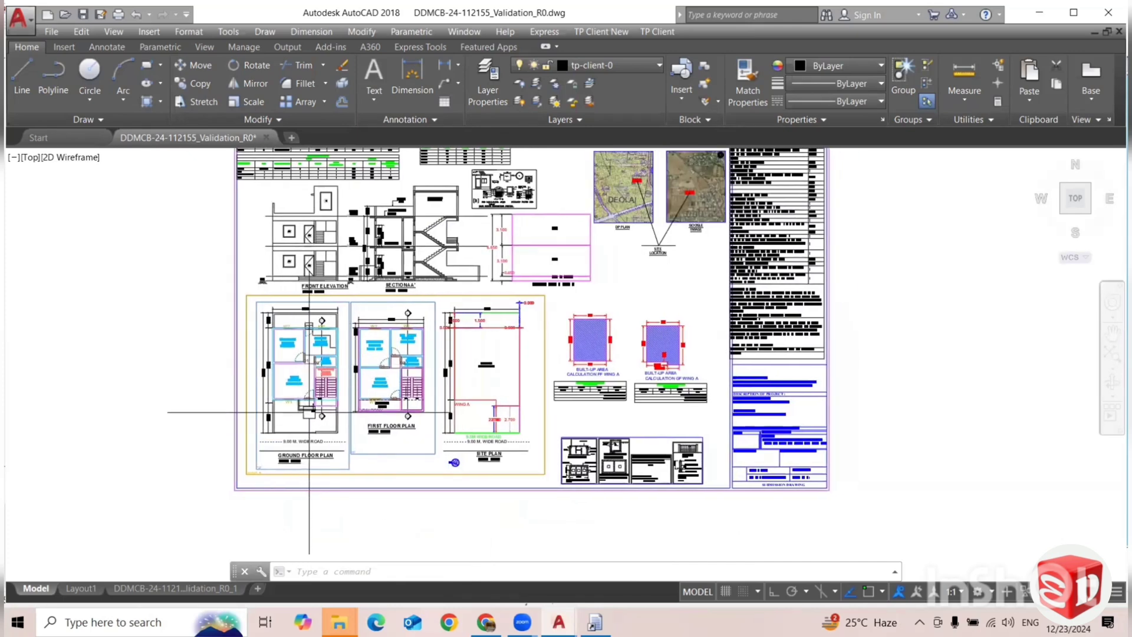
drag(464, 339, 458, 407)
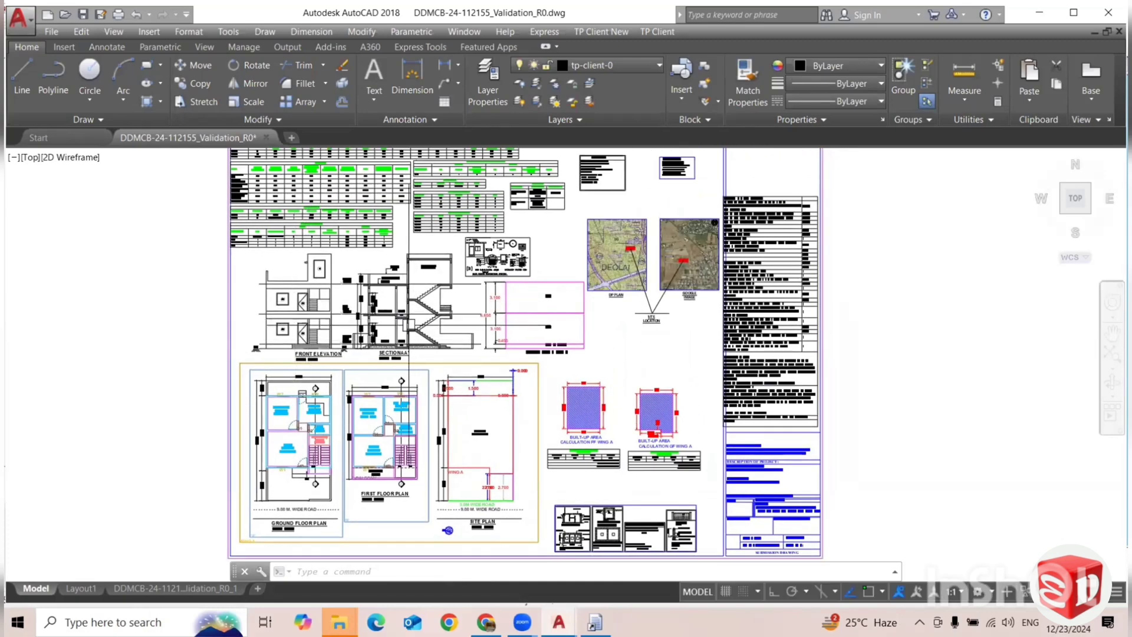
scroll(413, 314, down, 2)
scroll(490, 403, up, 2)
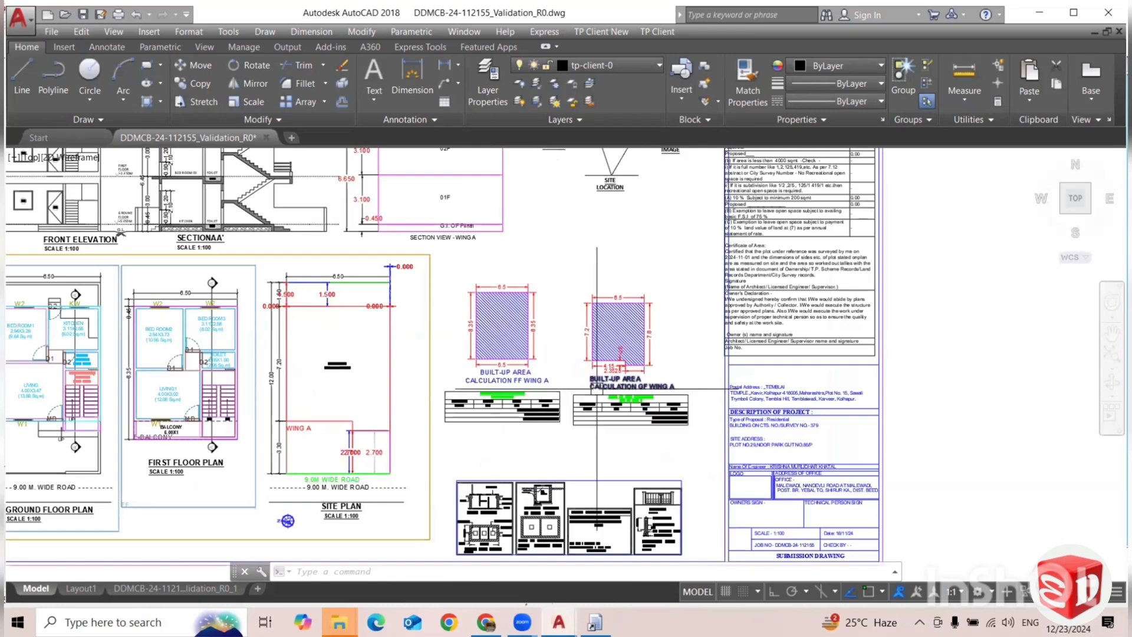
scroll(578, 411, down, 1)
scroll(579, 294, up, 1)
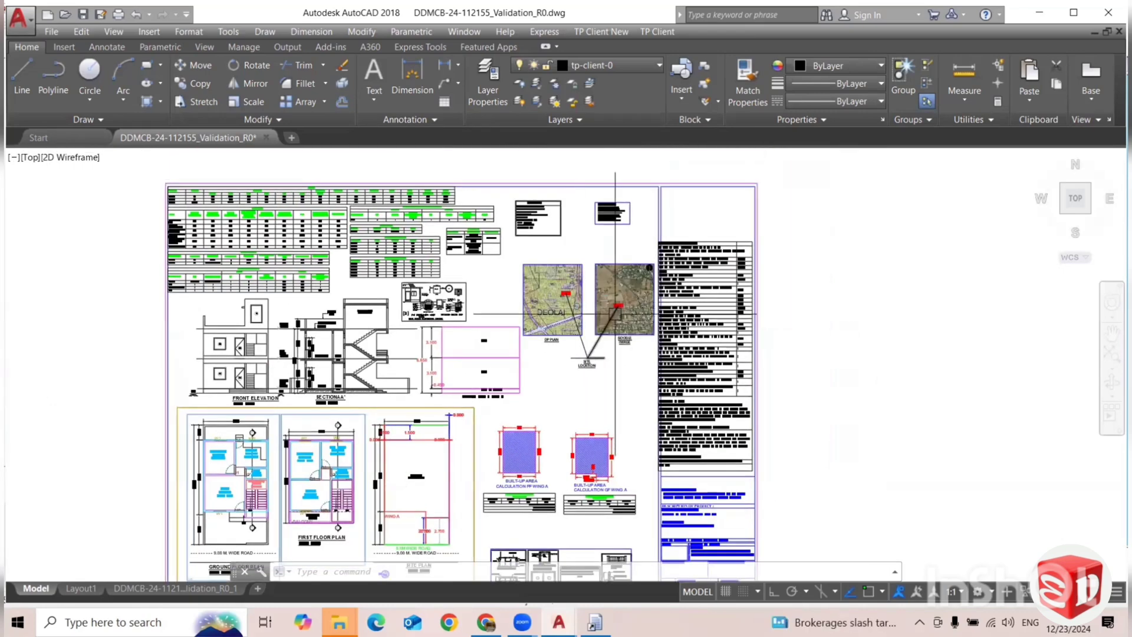
drag(580, 295, 641, 325)
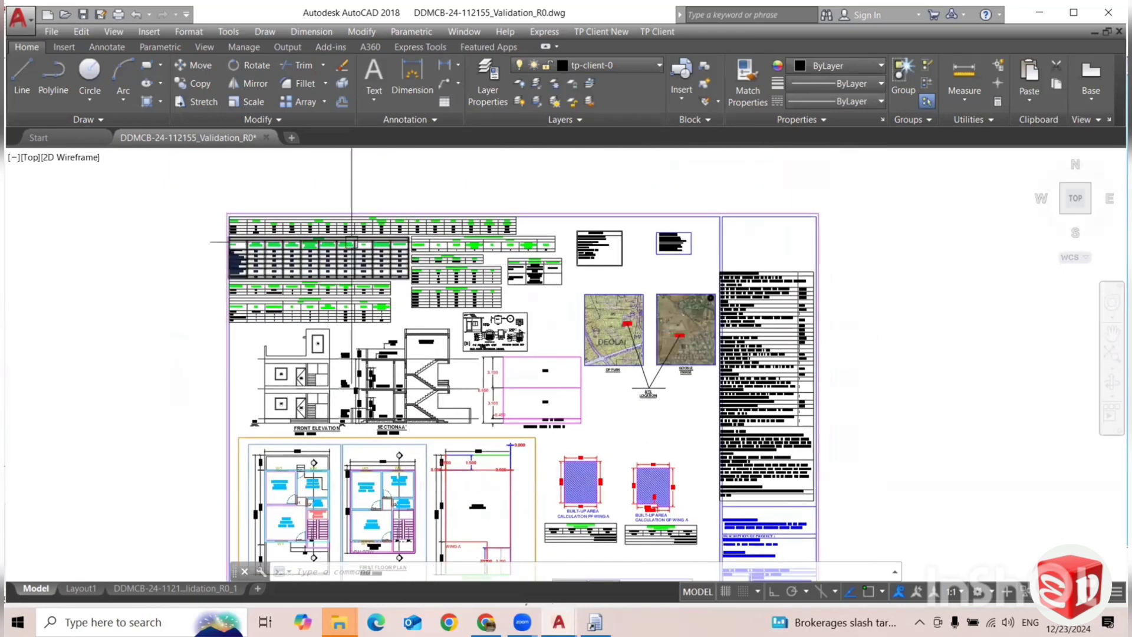
Inspect the Wing A FSI area, FSI details, carpet area, parking check and opening schedule tables, ending with the full sheet.
scroll(310, 233, up, 2)
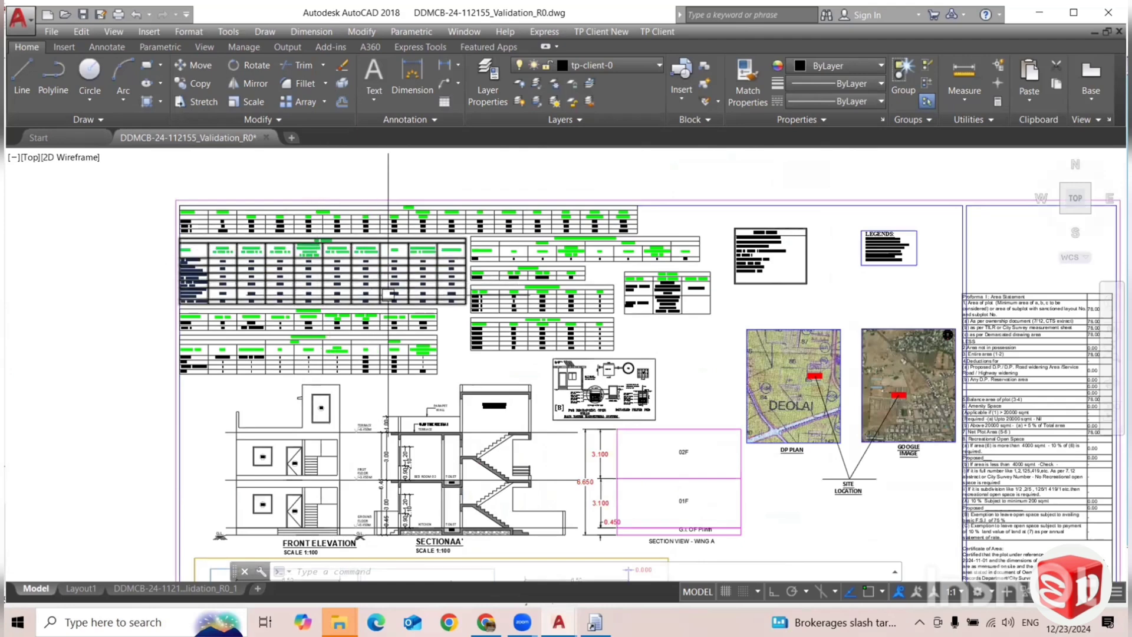
scroll(478, 255, up, 4)
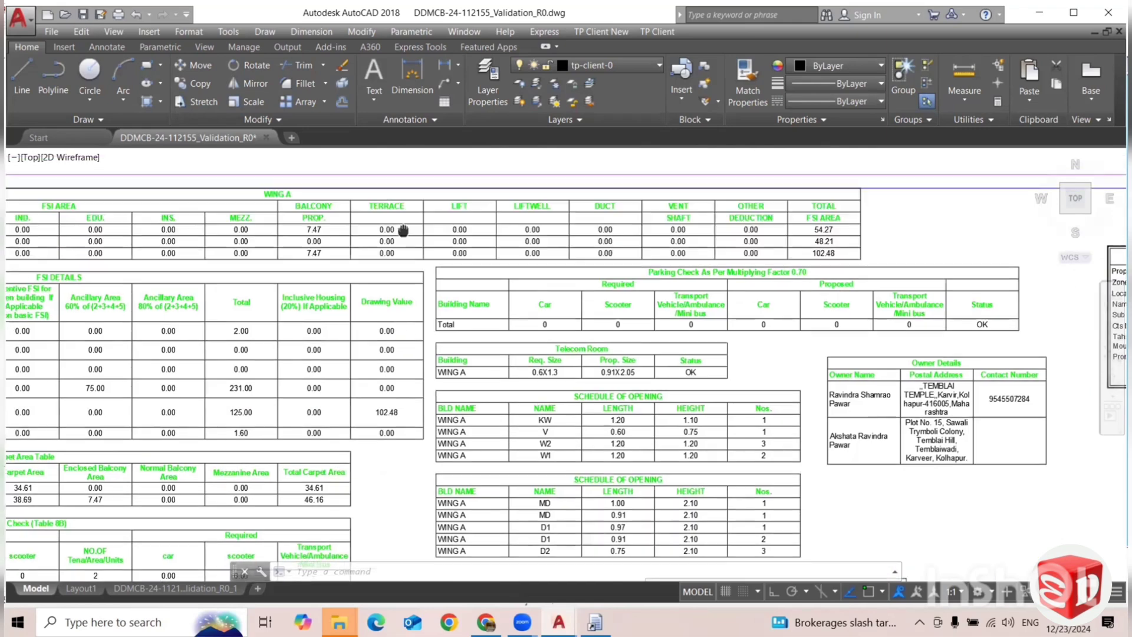
drag(467, 275, 521, 277)
drag(411, 290, 506, 297)
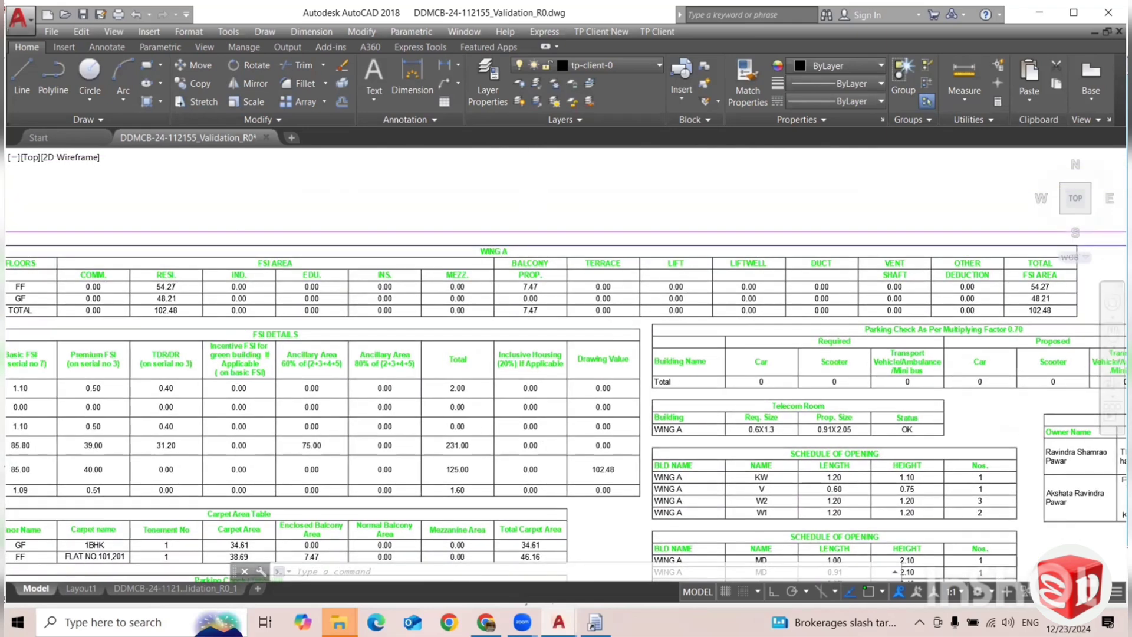
scroll(510, 254, up, 4)
scroll(565, 250, down, 4)
drag(313, 274, 490, 288)
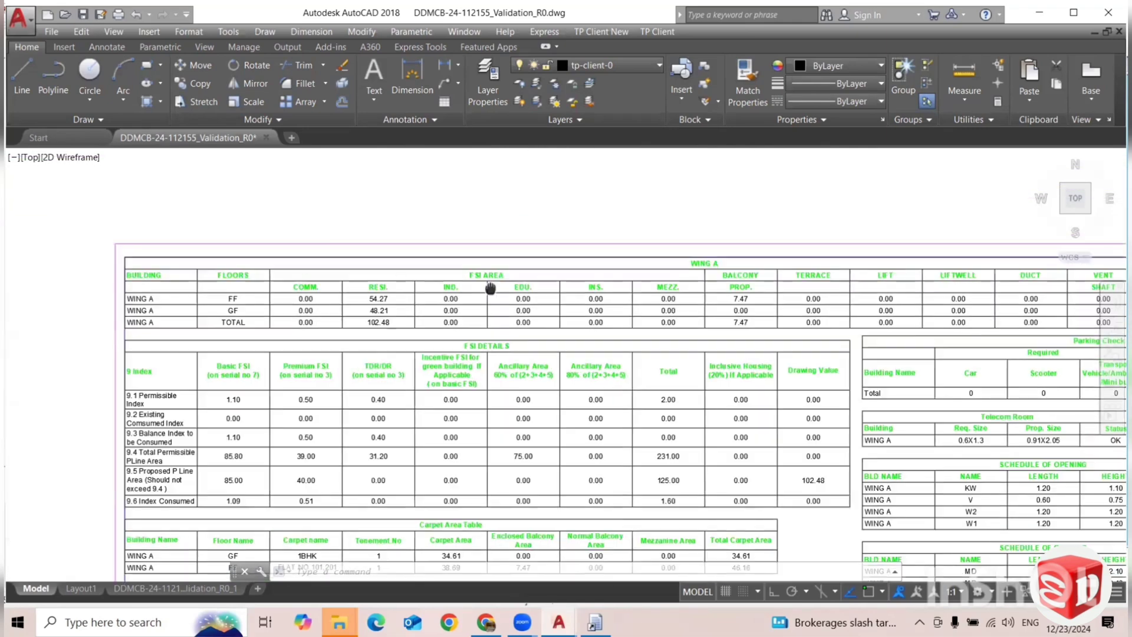
scroll(225, 285, up, 3)
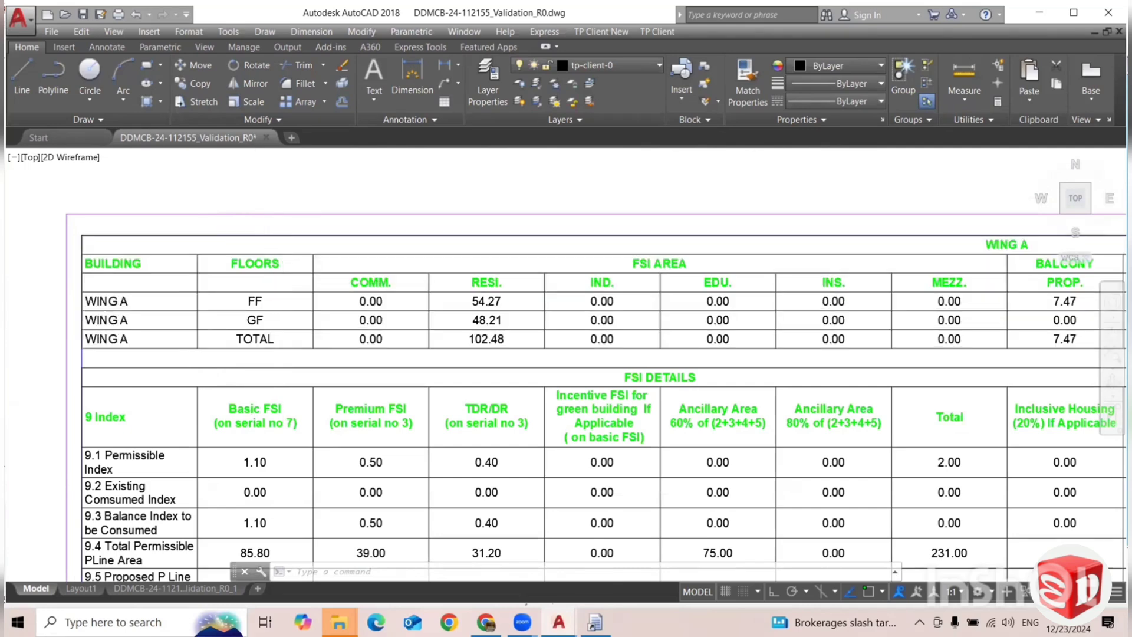
scroll(282, 292, down, 3)
scroll(282, 293, down, 1)
scroll(254, 295, up, 3)
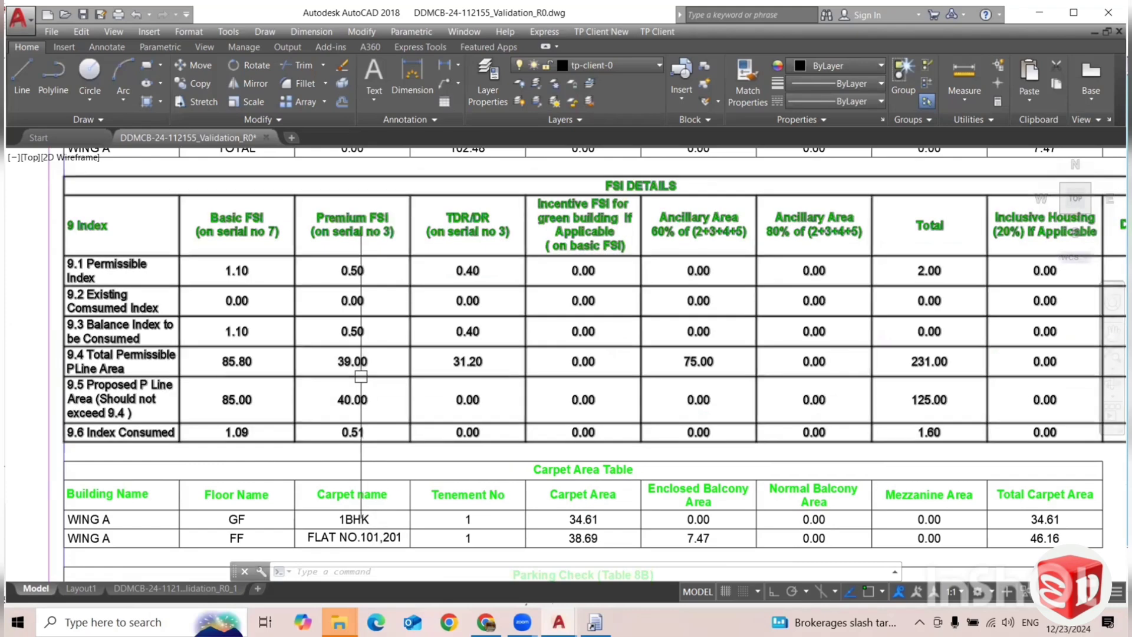
drag(659, 388, 283, 366)
scroll(561, 333, down, 2)
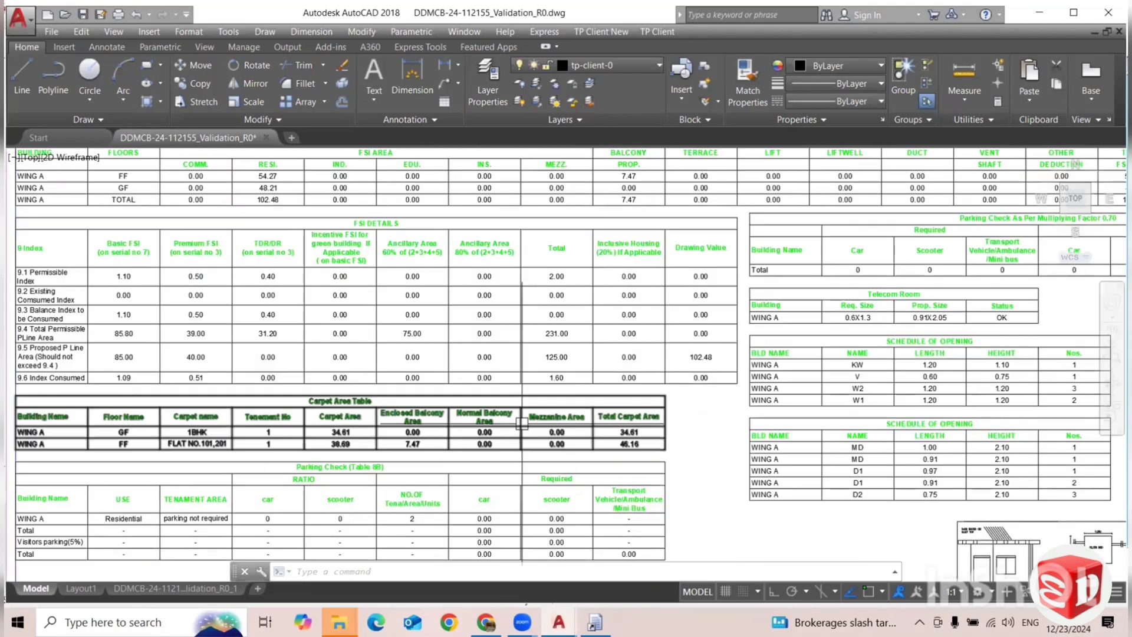
mouse_move(567, 331)
mouse_down()
mouse_move(608, 268)
mouse_move(660, 263)
mouse_up()
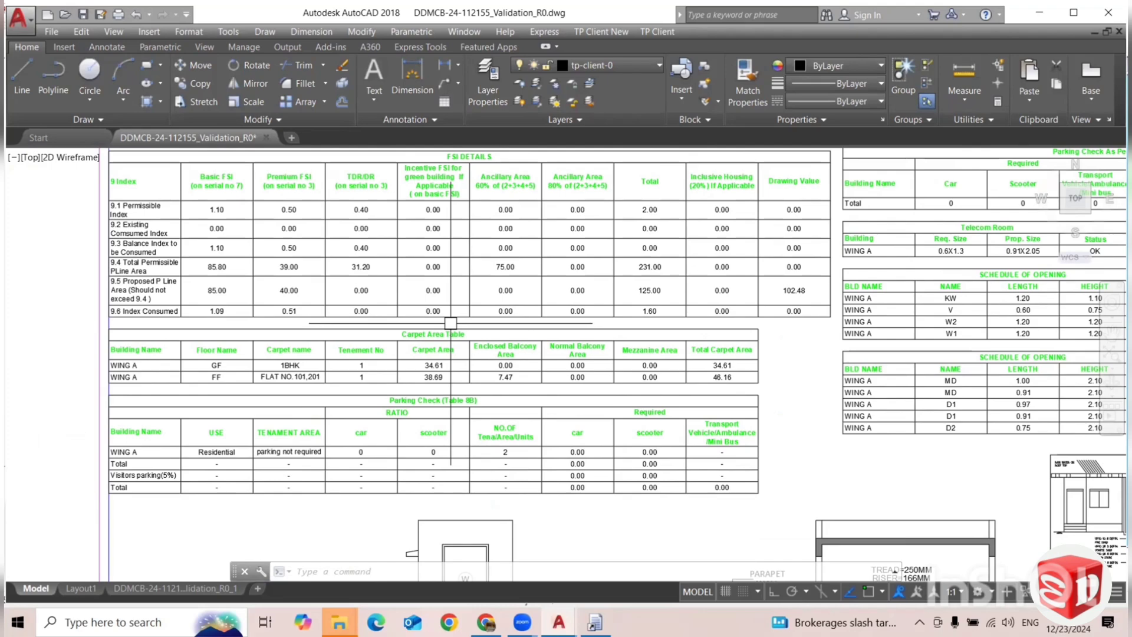
scroll(450, 323, down, 6)
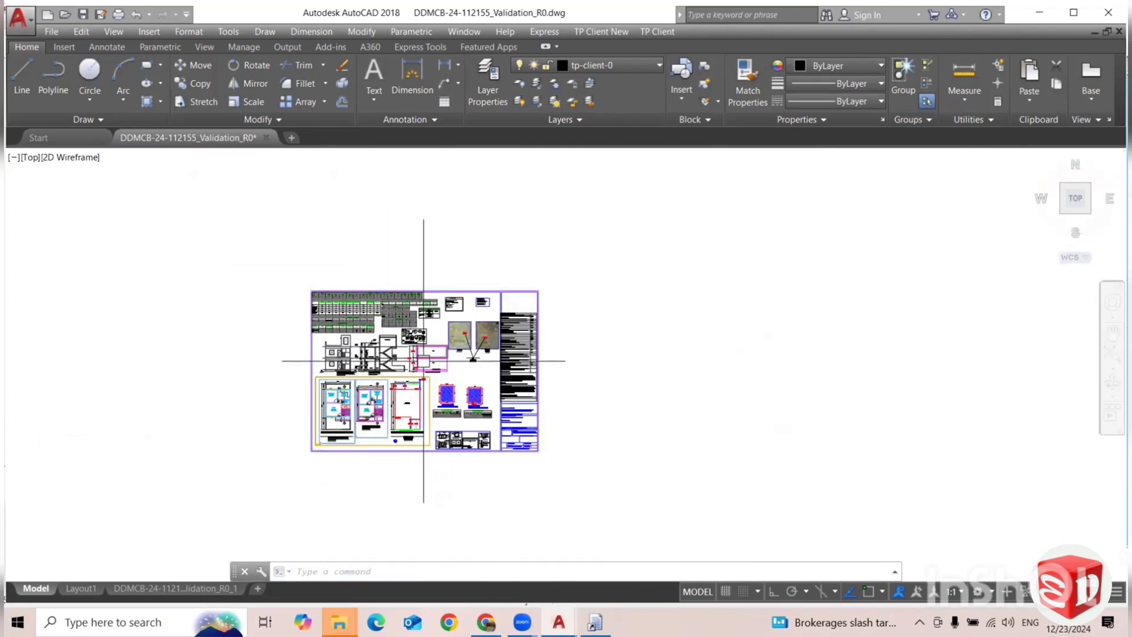
scroll(414, 360, up, 2)
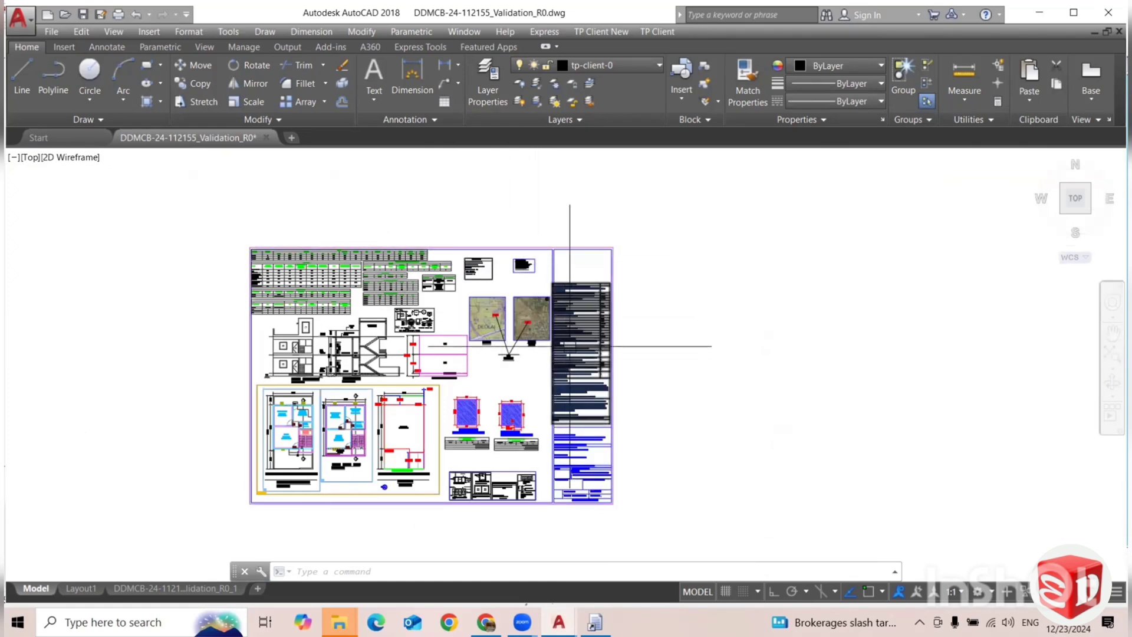
scroll(563, 361, down, 2)
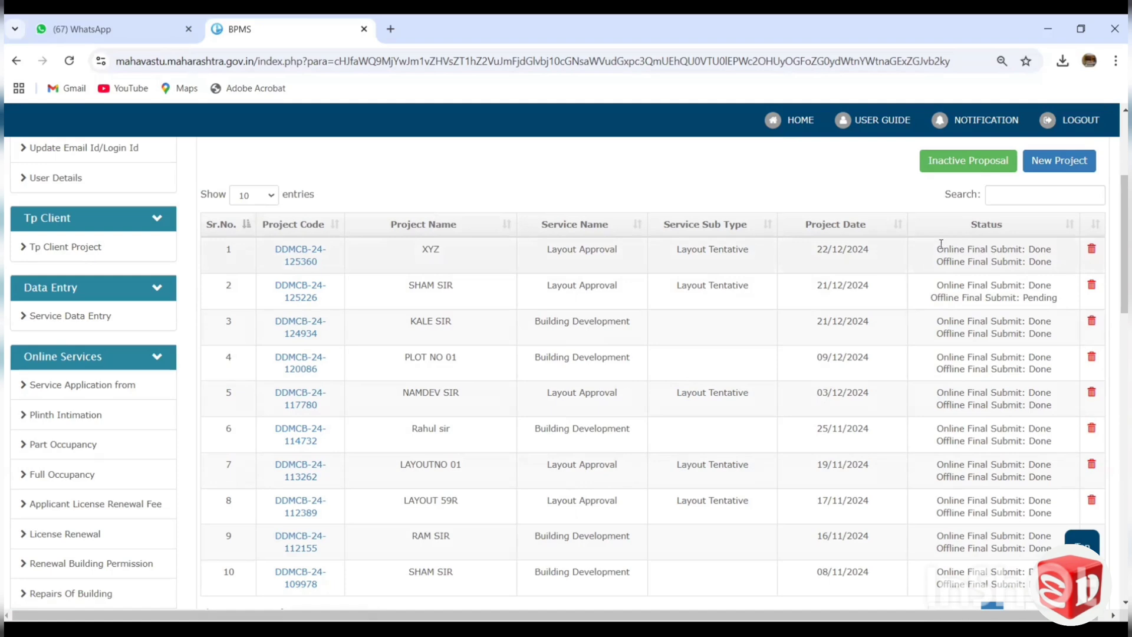
Switch to the BPMS portal in Chrome and highlight the online and offline final submit statuses of project XYZ.
drag(948, 249, 1051, 249)
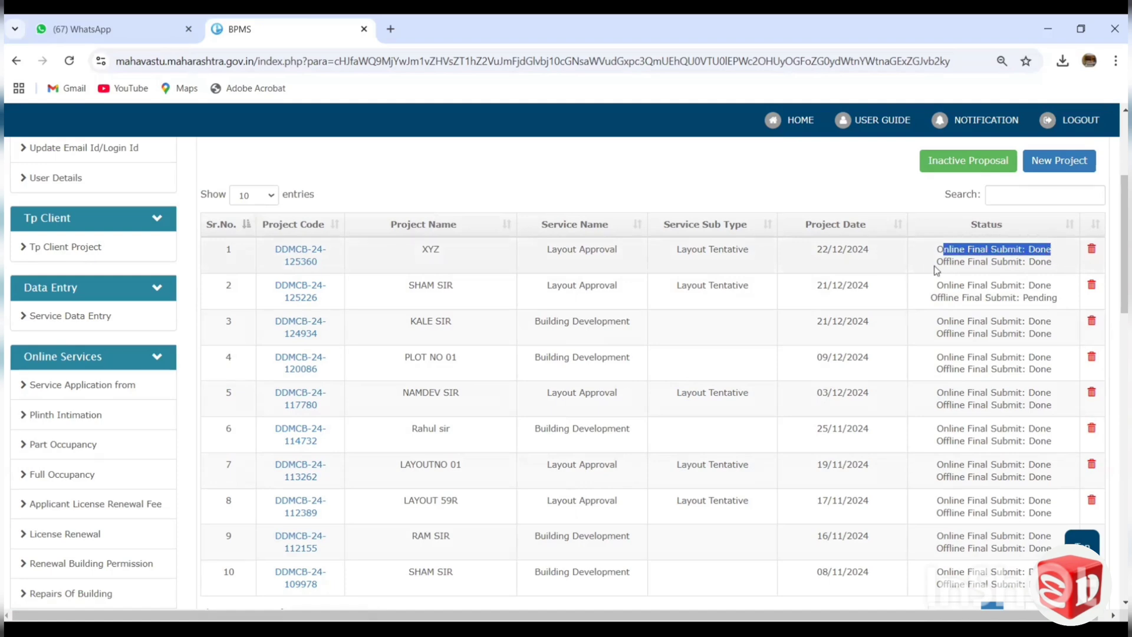
mouse_move(937, 263)
mouse_down()
mouse_move(1025, 251)
mouse_move(1029, 263)
mouse_move(1053, 266)
mouse_move(937, 268)
mouse_up()
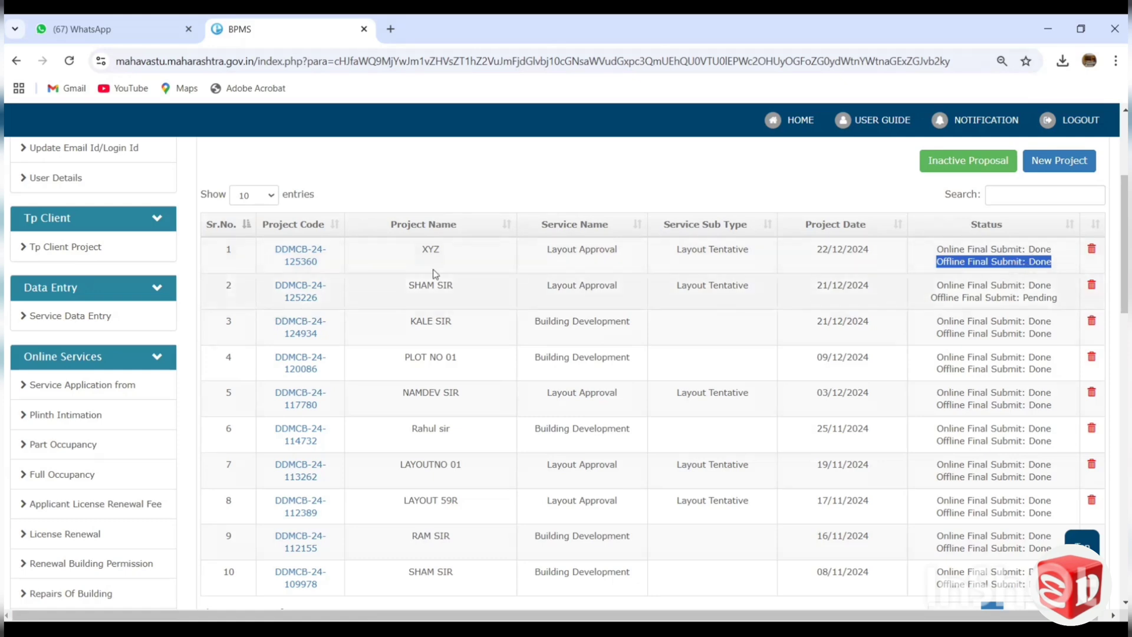
Open the Layout Approval proposal dated 22/12/2024 from the service application list and review its Appendix A-2 form.
click(114, 387)
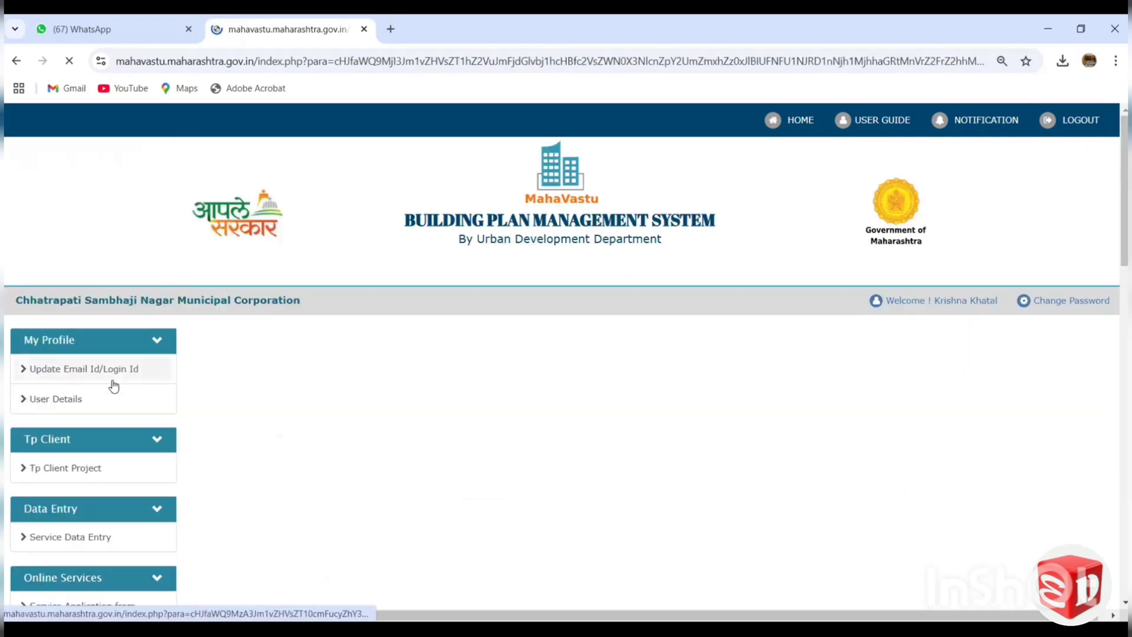
scroll(353, 298, down, 2)
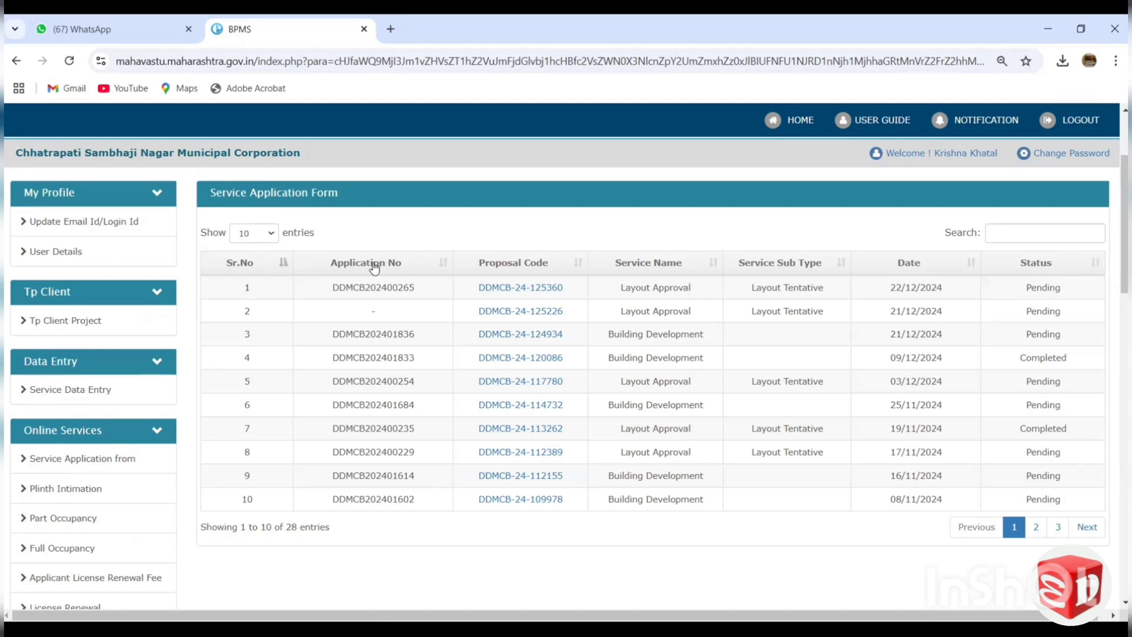
click(529, 288)
scroll(483, 260, down, 1)
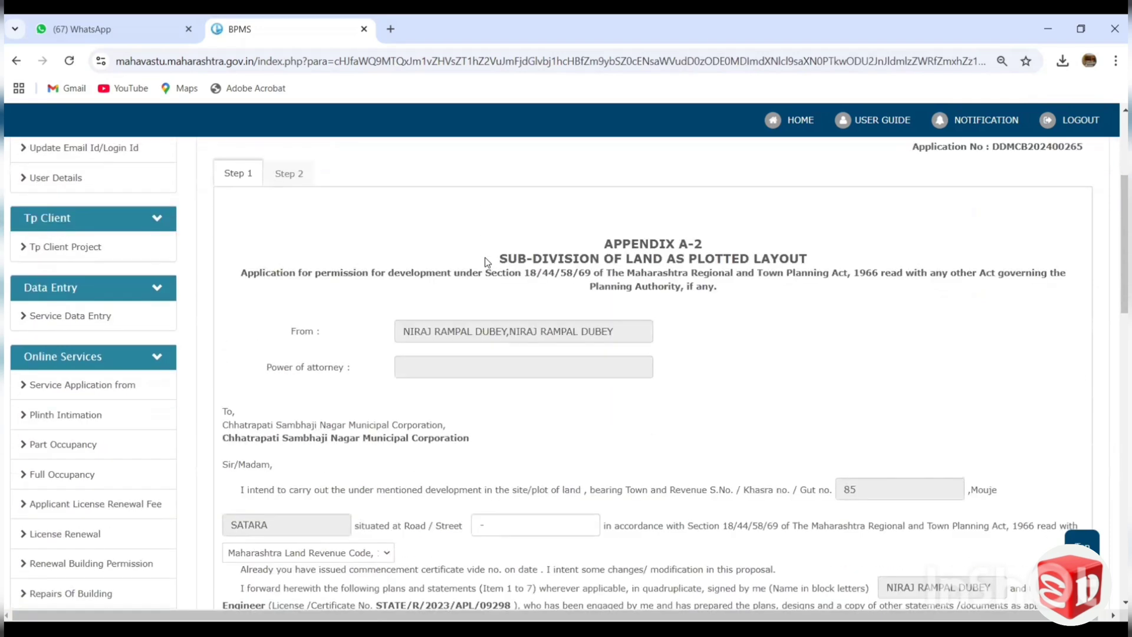
scroll(485, 258, down, 3)
scroll(475, 236, up, 5)
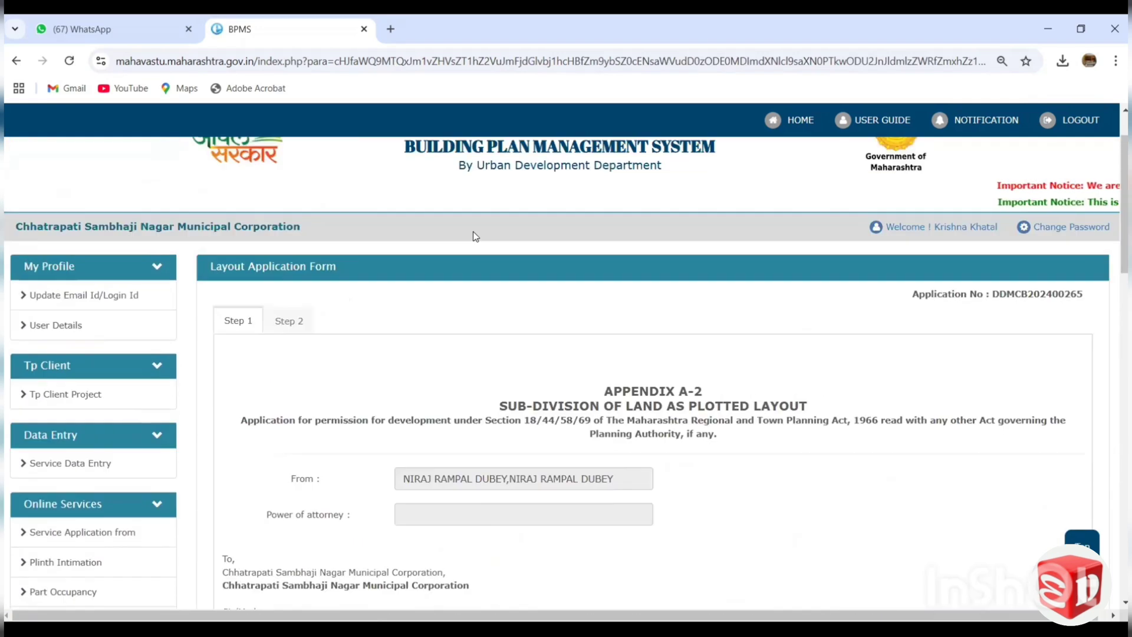
Return to the service application list and open the Building Development proposal dated 21/12/2024.
click(99, 534)
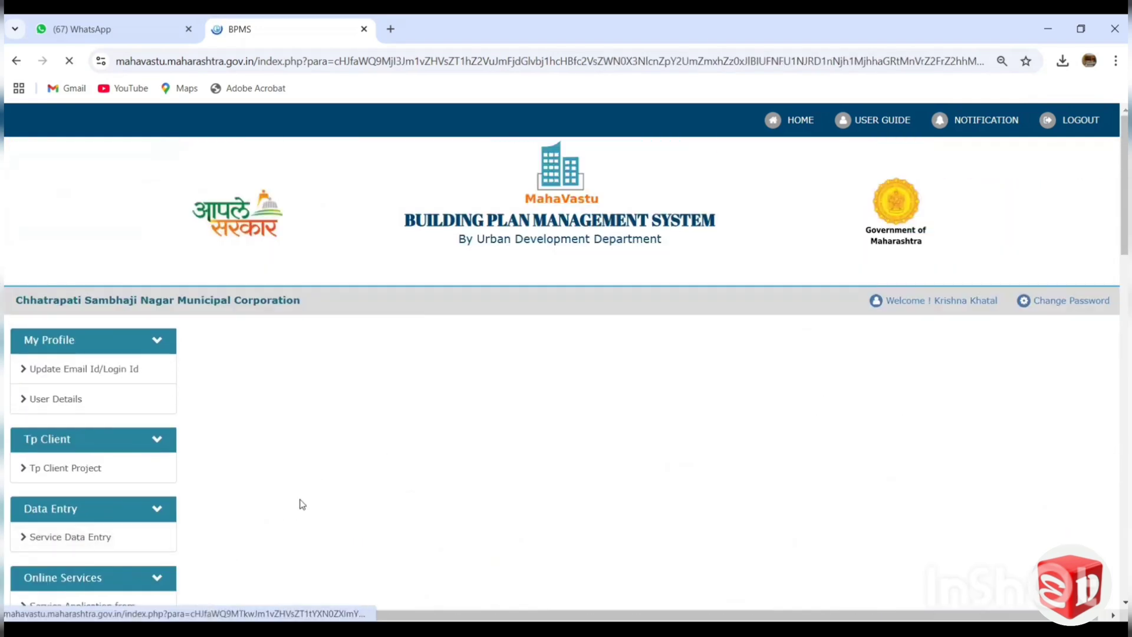
scroll(379, 293, down, 3)
scroll(397, 301, up, 3)
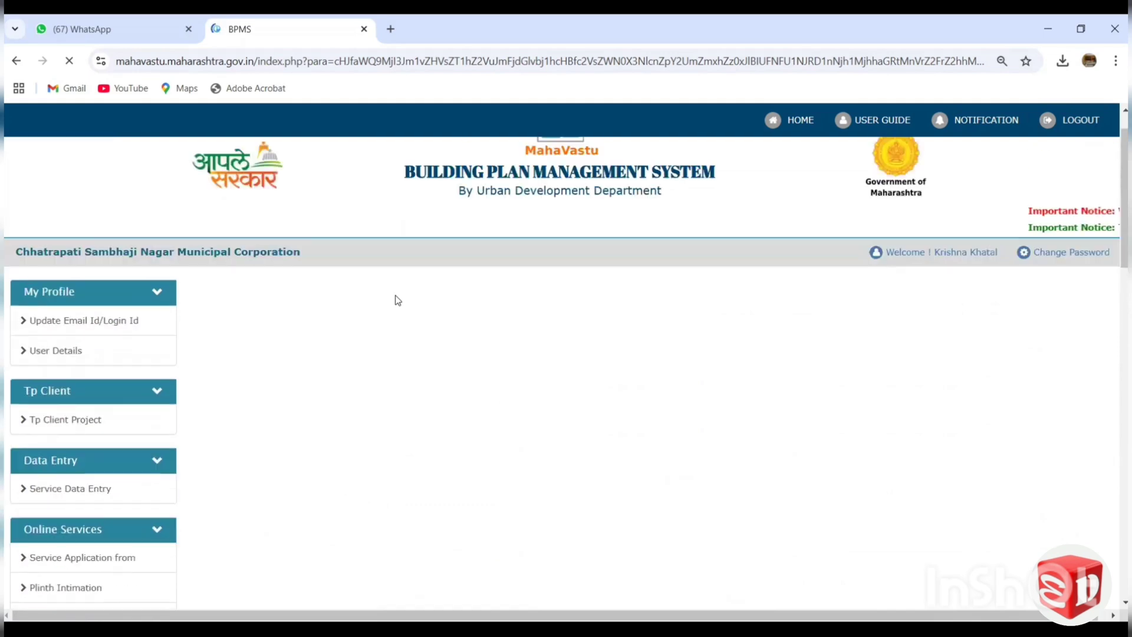
scroll(412, 247, down, 3)
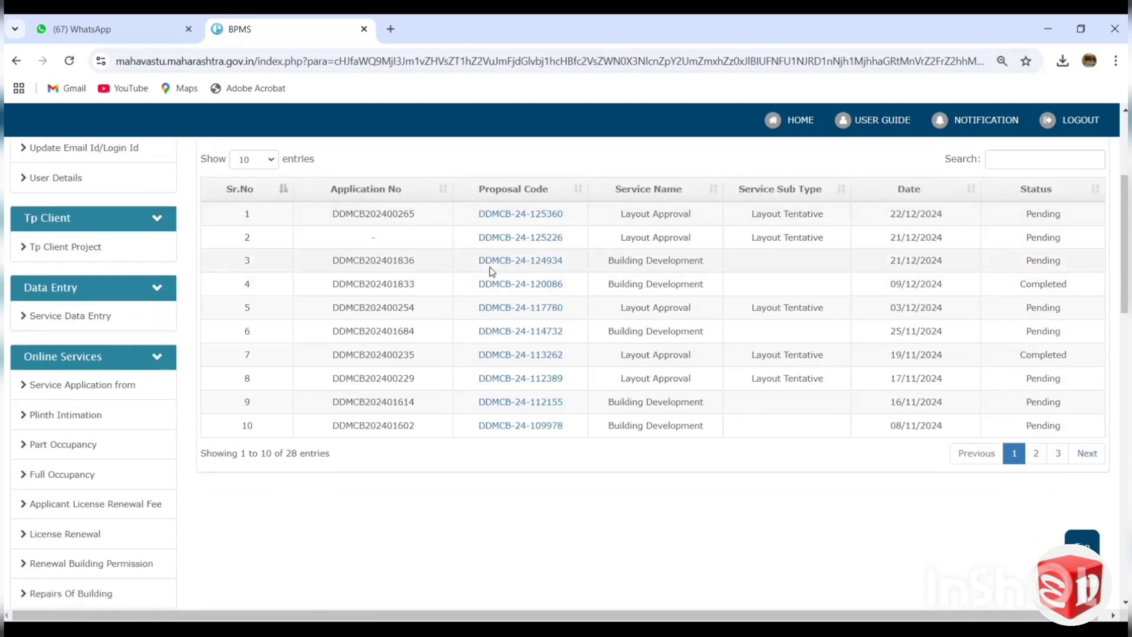
click(491, 262)
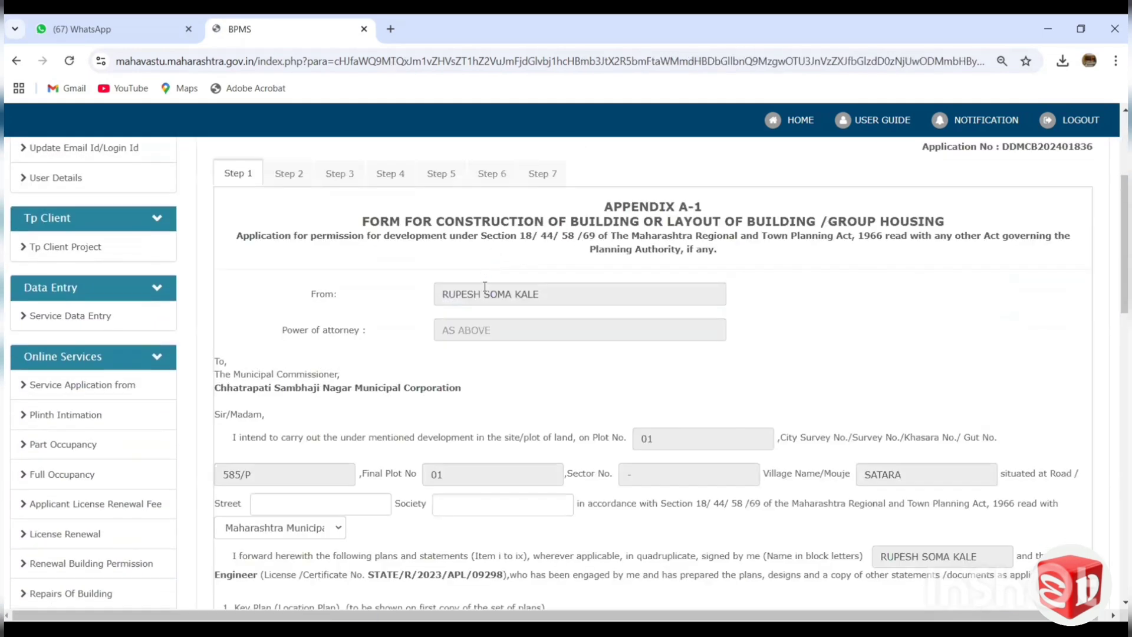
Open the proposal's Appendix A-1 application form document, review it down to the signature section, and go back to the application.
scroll(472, 289, down, 10)
click(514, 232)
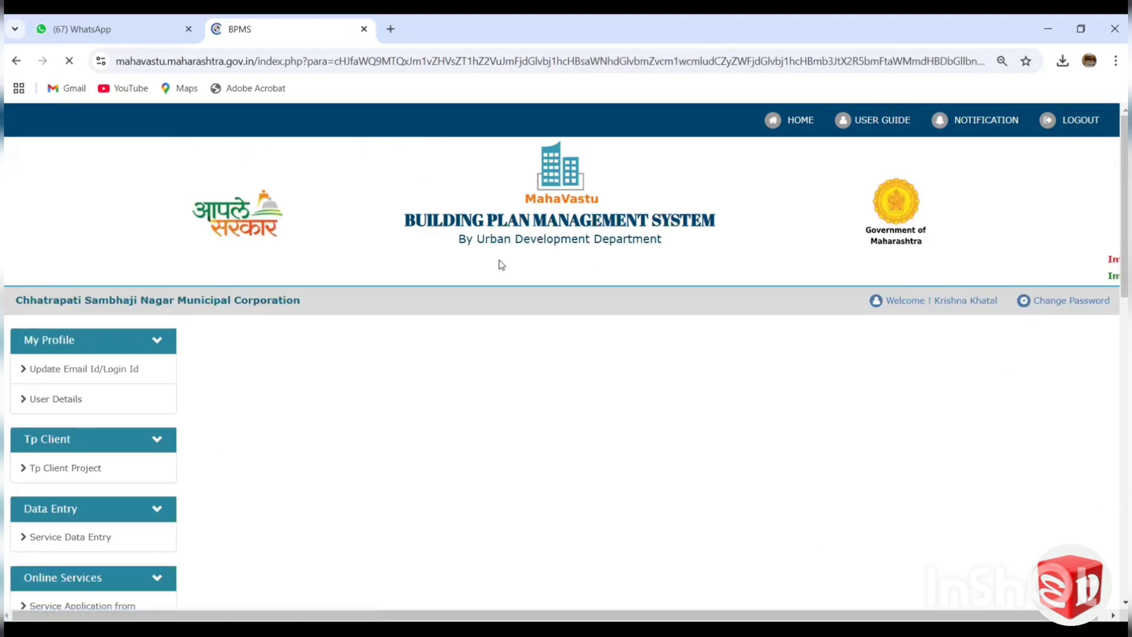
scroll(655, 354, down, 4)
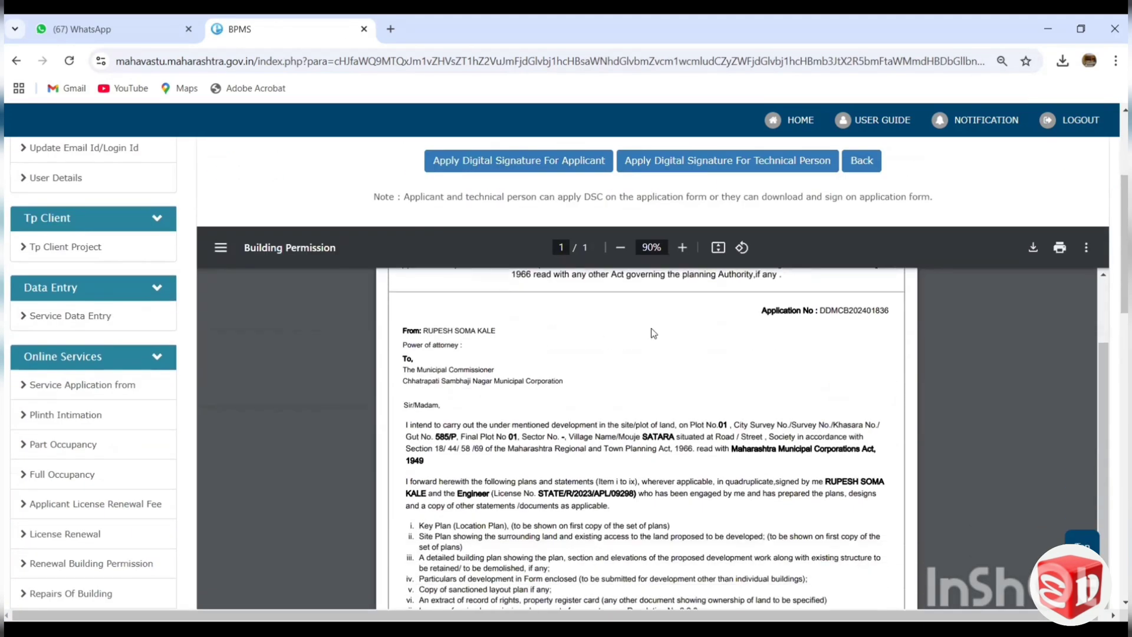
scroll(653, 333, up, 3)
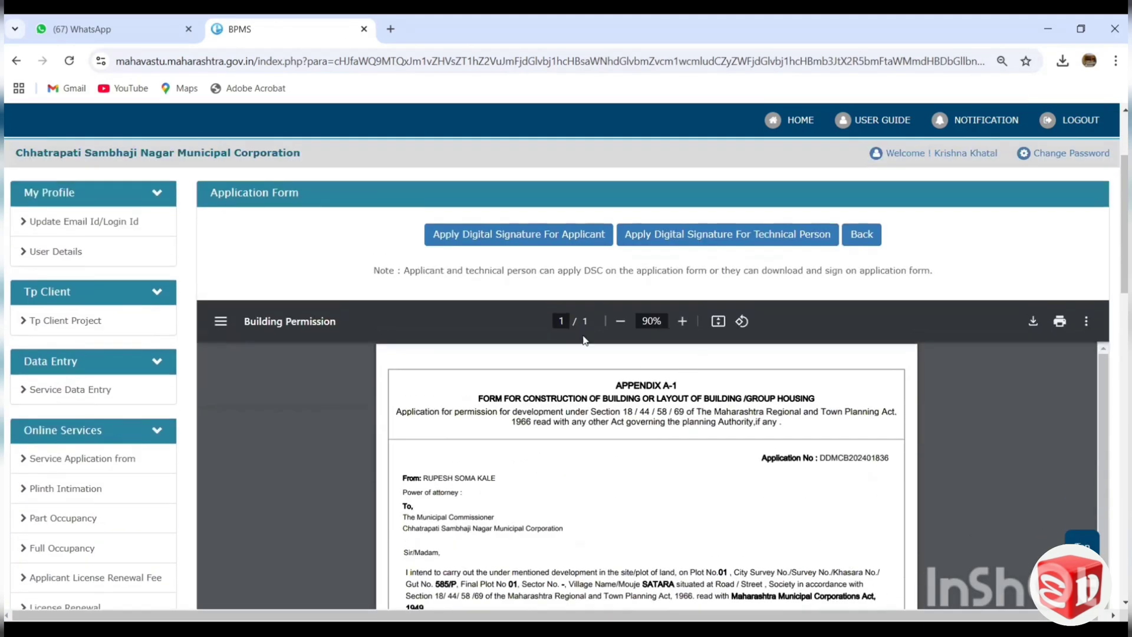
scroll(585, 340, down, 7)
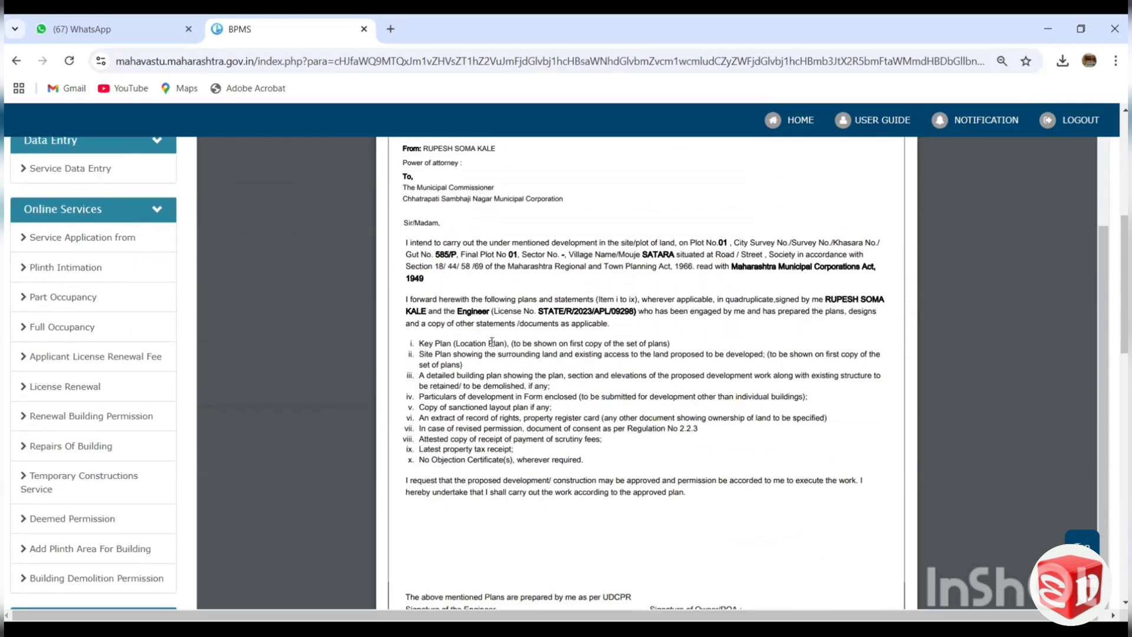
scroll(496, 336, down, 1)
scroll(649, 300, down, 2)
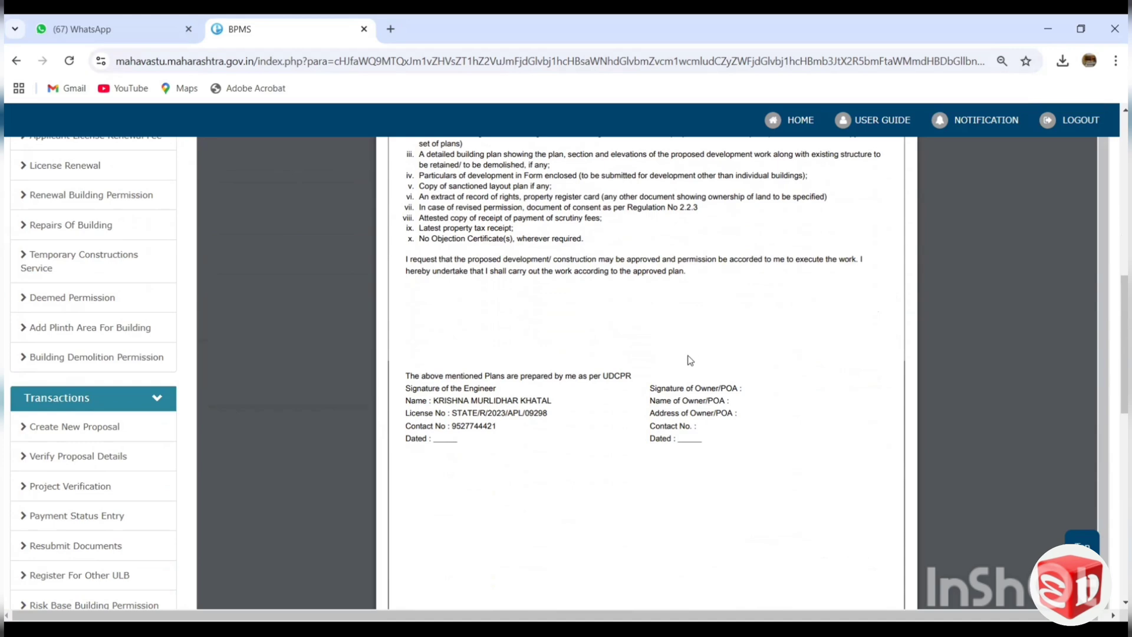
scroll(691, 364, up, 4)
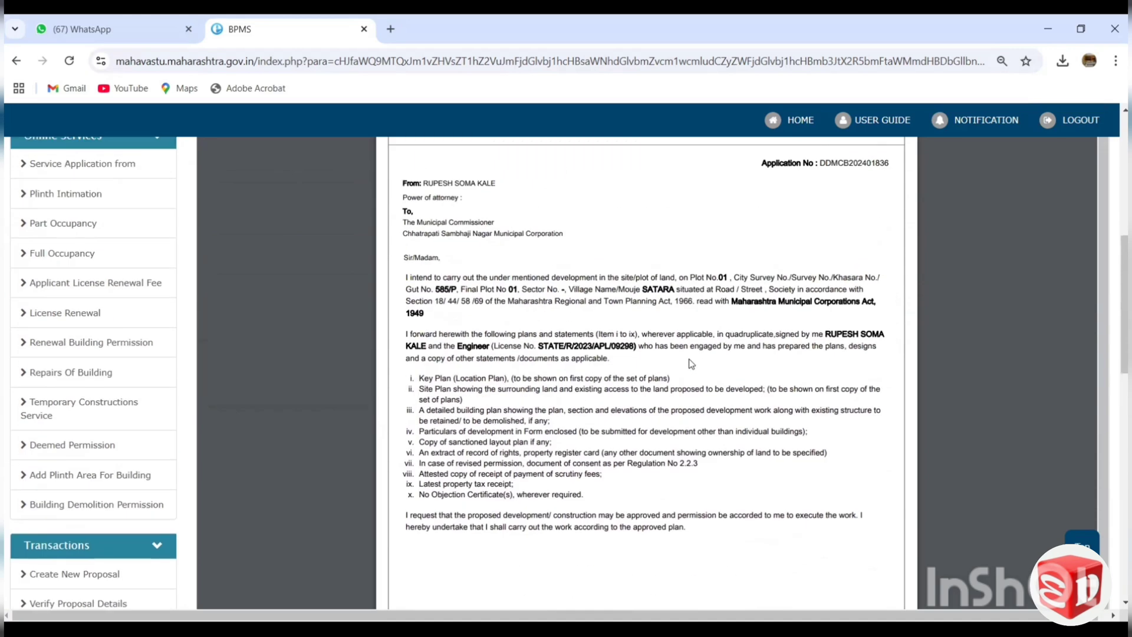
scroll(691, 364, up, 6)
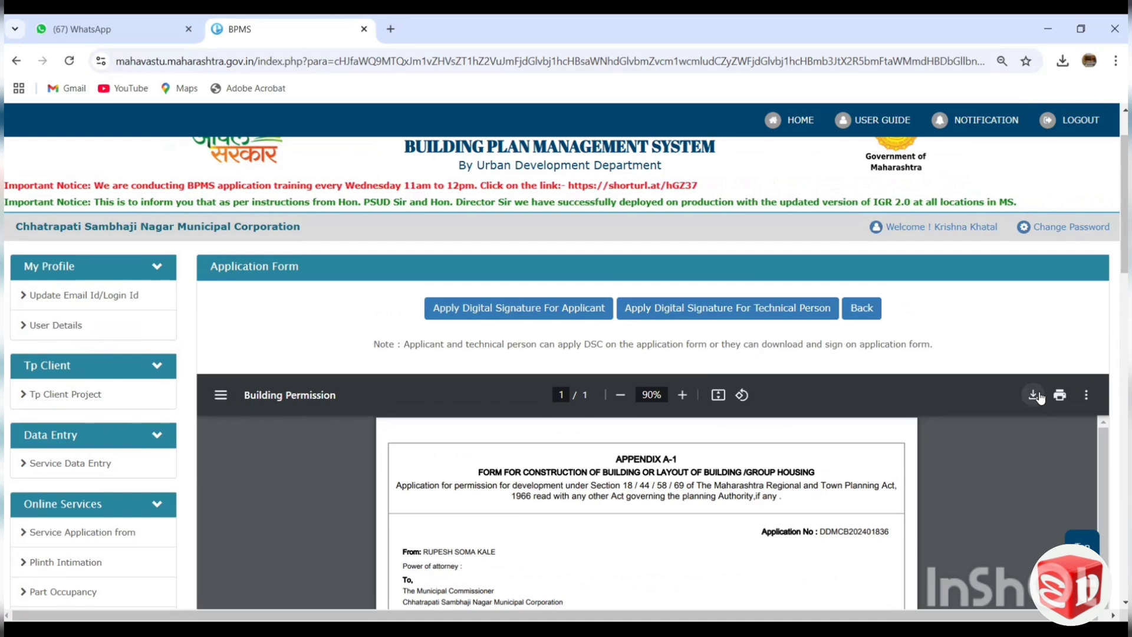
click(862, 314)
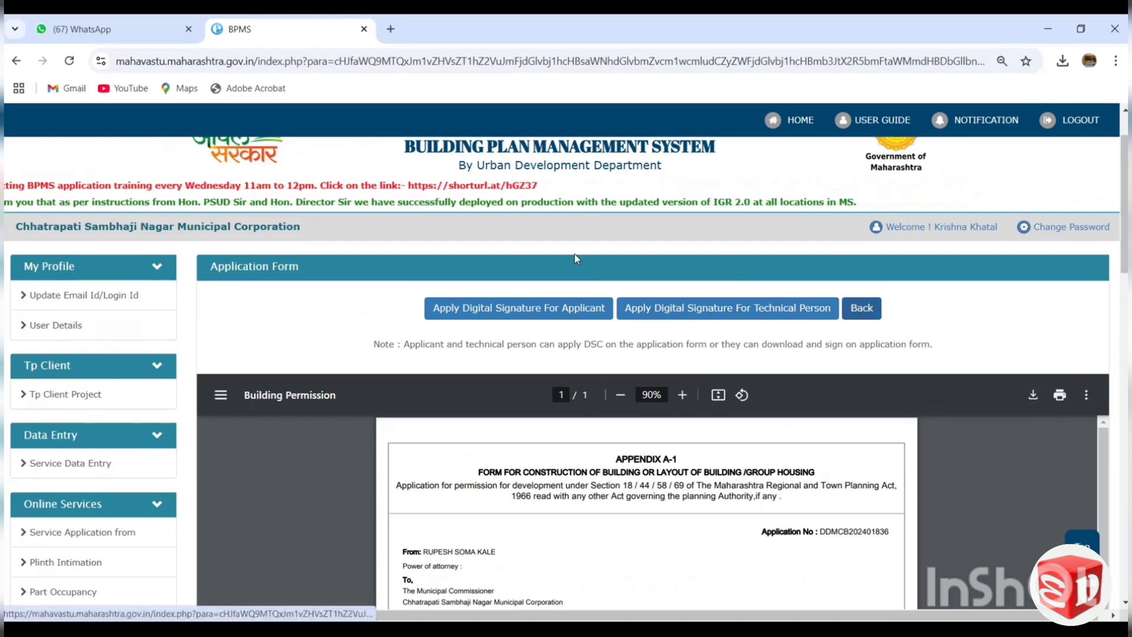
Open Step 2 of the Building Development application and review the Appendix B supervision form for WING A.
scroll(496, 327, down, 4)
click(485, 301)
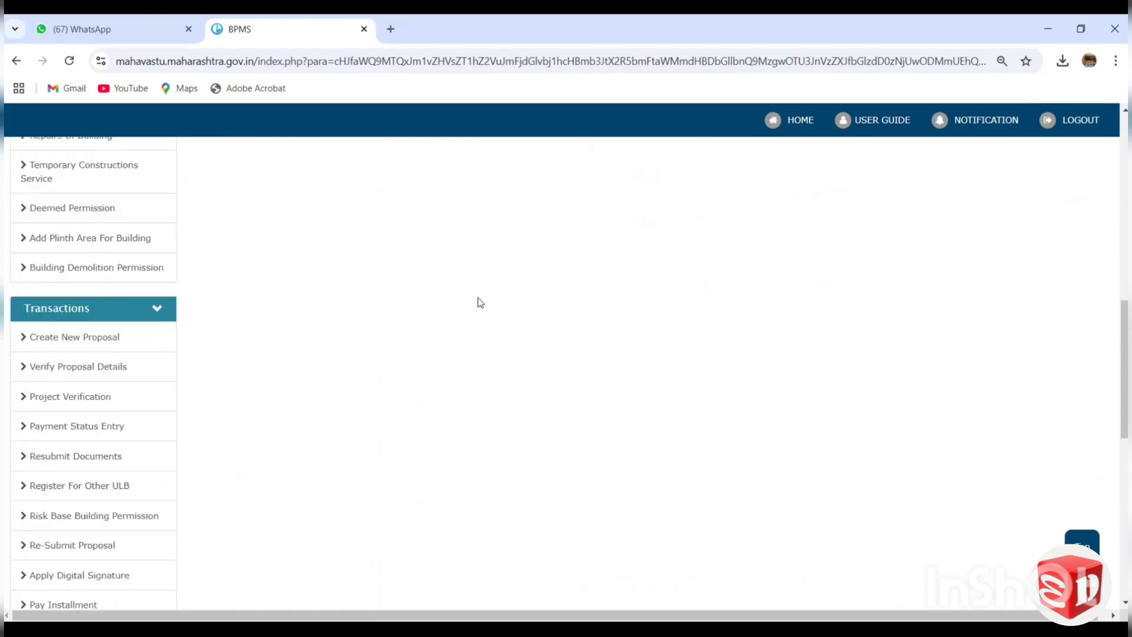
scroll(519, 437, down, 2)
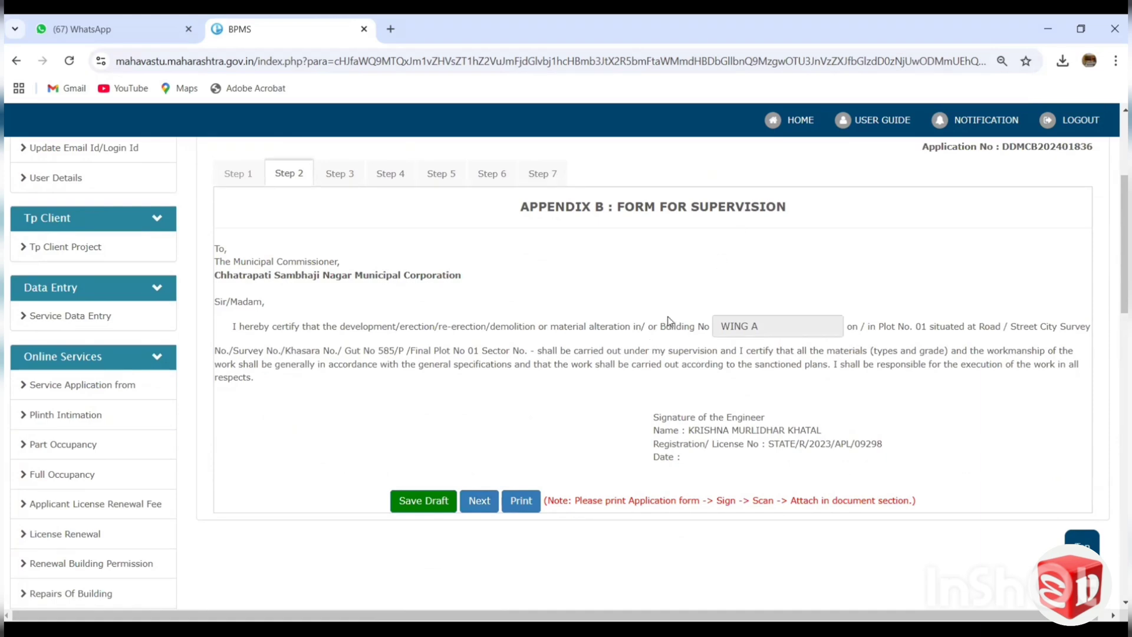
scroll(649, 325, down, 1)
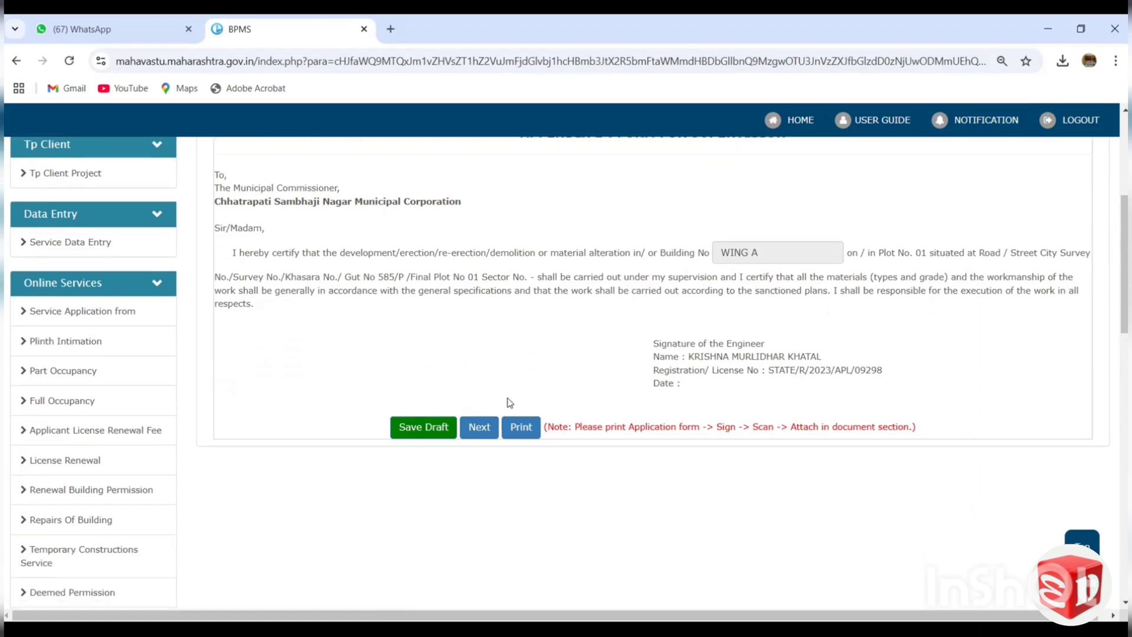
scroll(512, 314, up, 1)
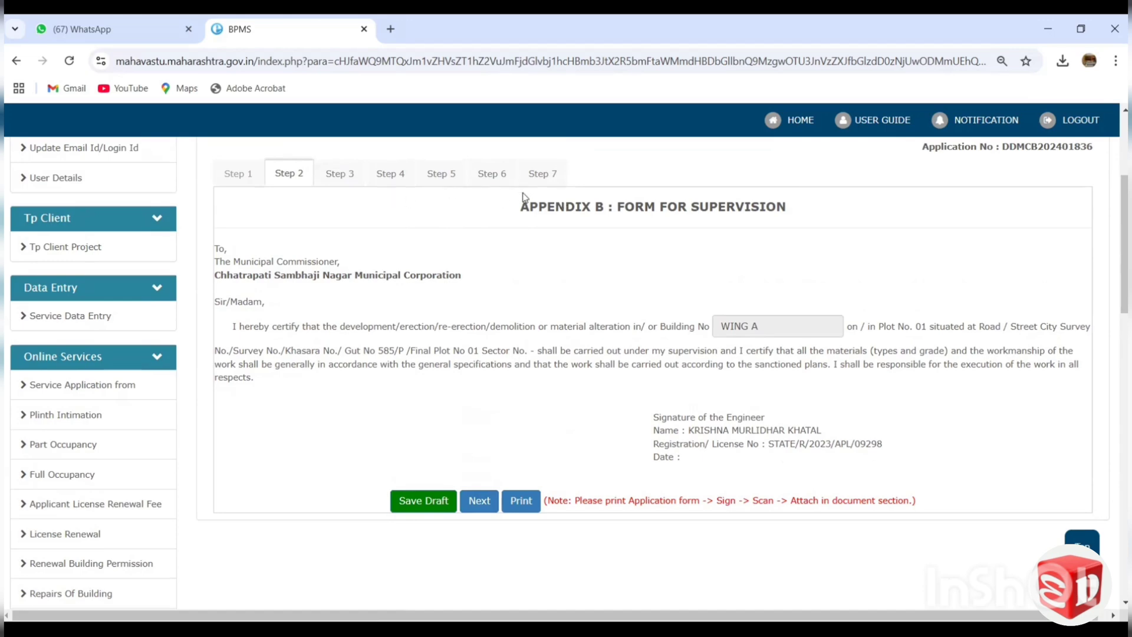
Return to the service application list and highlight the Completed status of the Building Development proposal dated 09/12/2024.
click(88, 386)
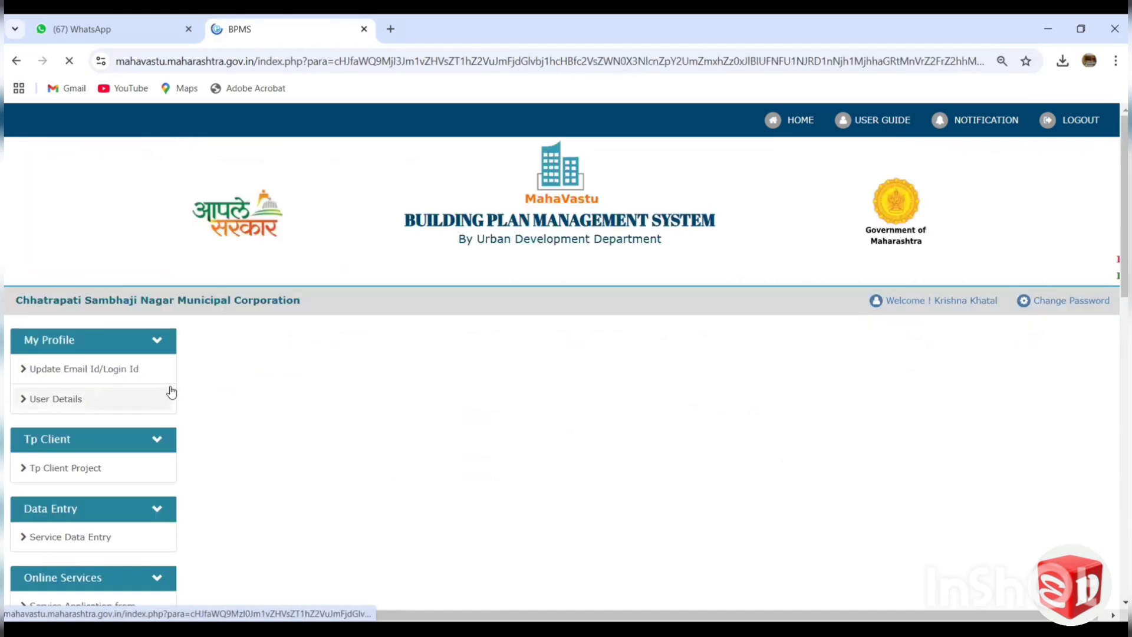
scroll(632, 257, down, 5)
scroll(678, 286, up, 3)
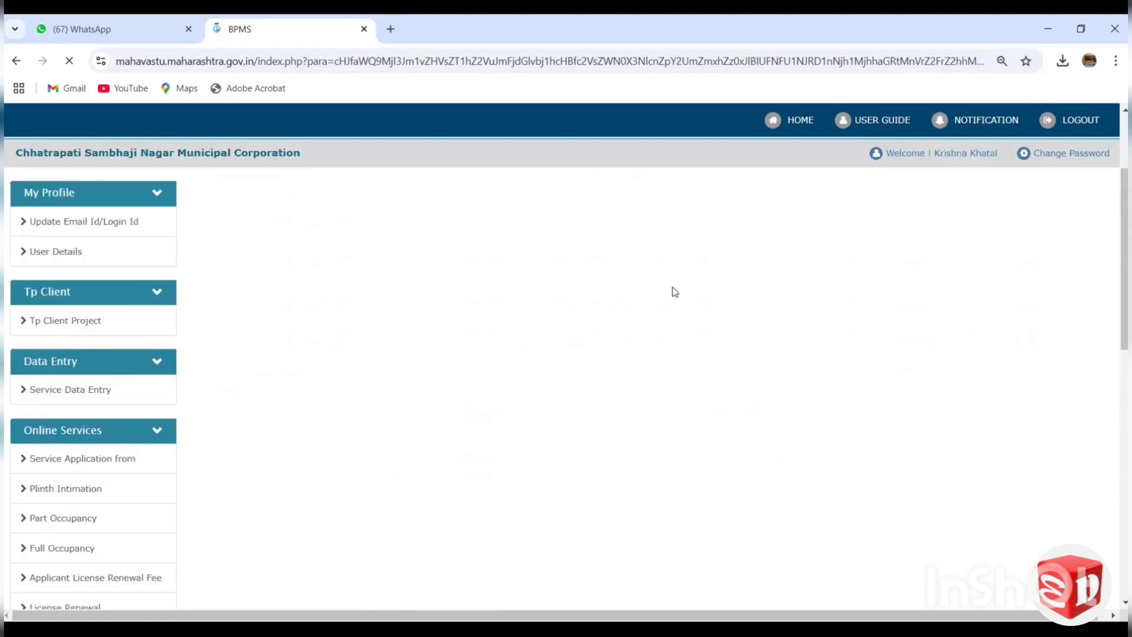
scroll(665, 284, down, 2)
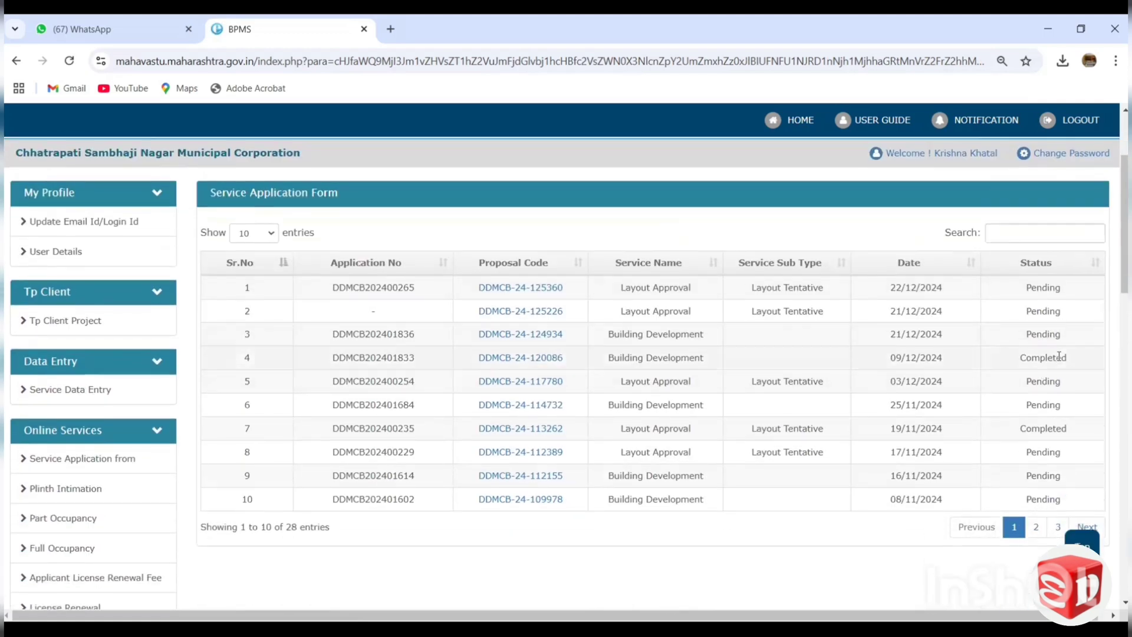
double_click(1035, 359)
scroll(195, 301, down, 4)
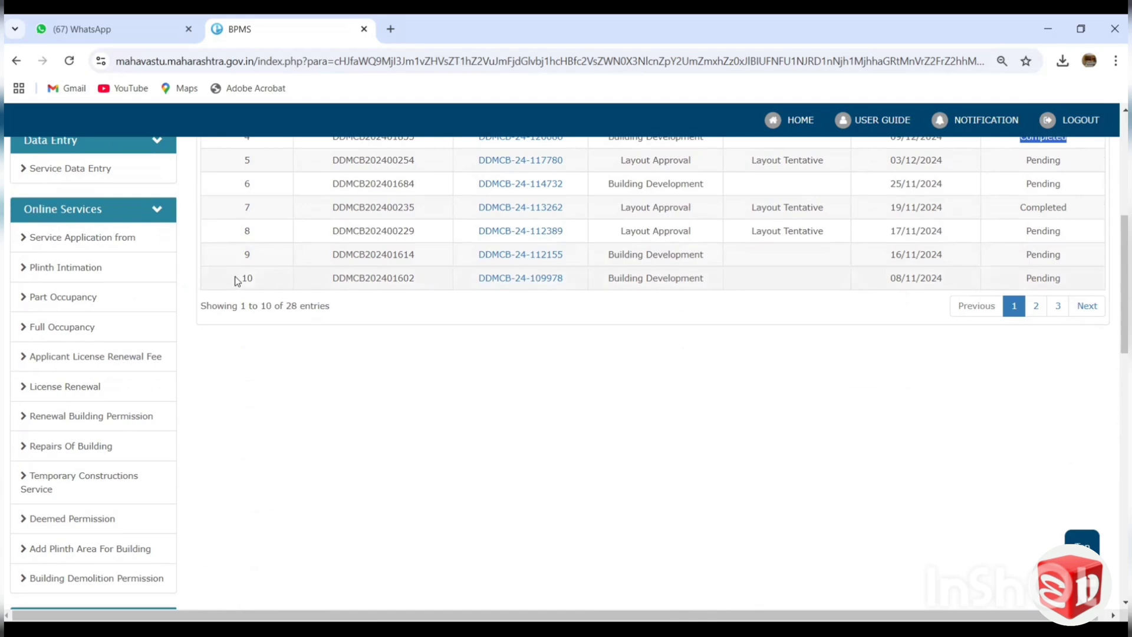
scroll(238, 277, up, 1)
Start a new proposal with the proposal type Building Permission and the second applicant's new application as the application form.
scroll(240, 273, down, 5)
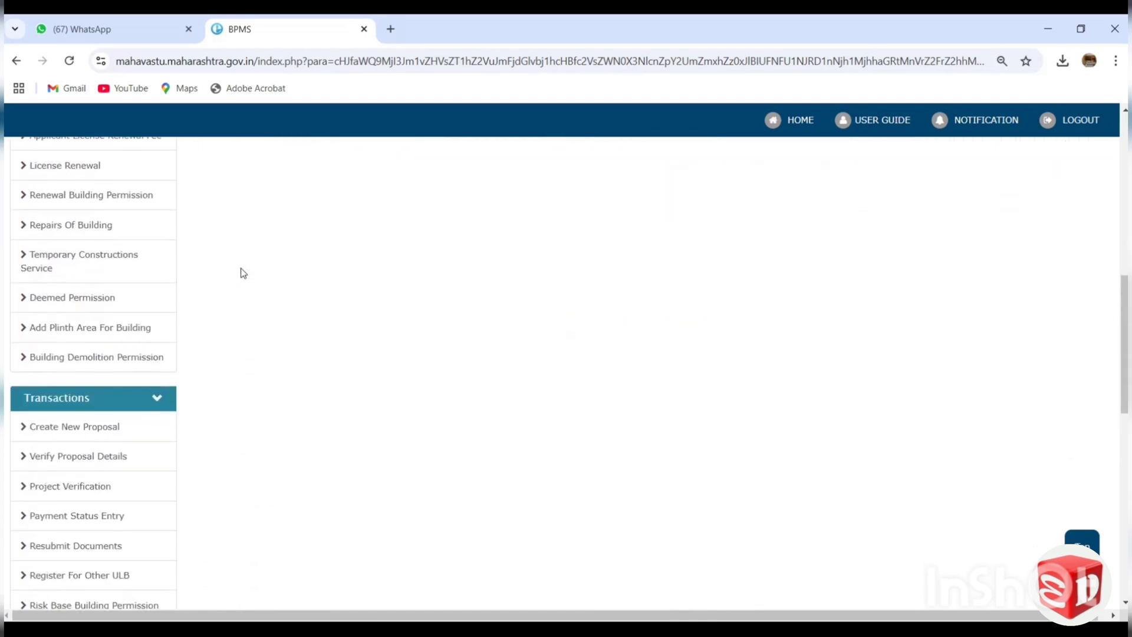
click(75, 427)
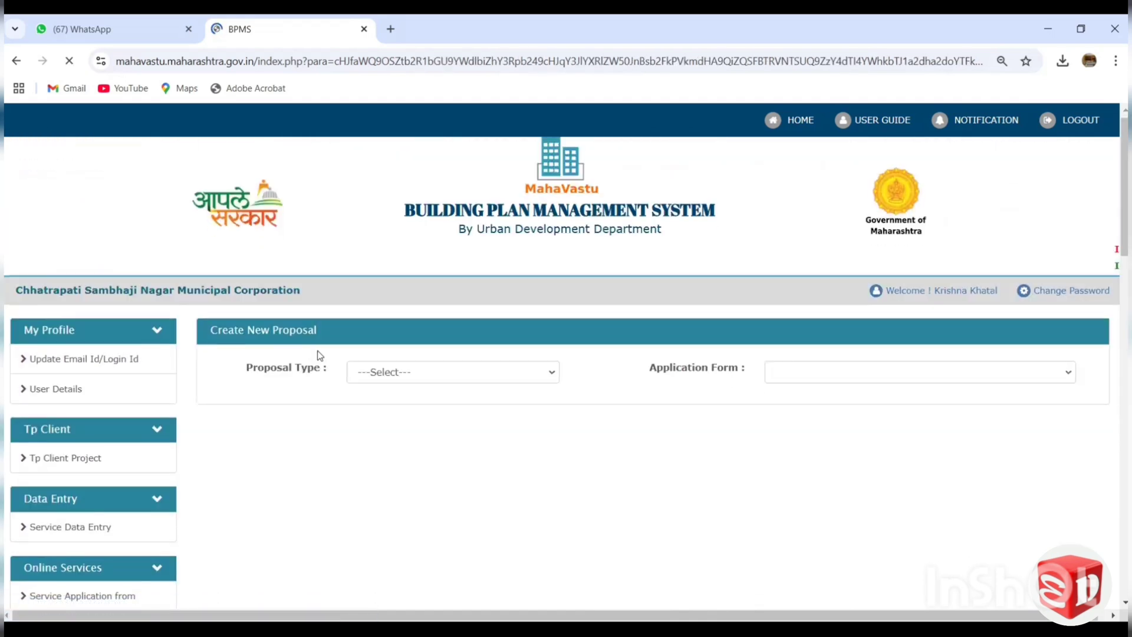
click(426, 236)
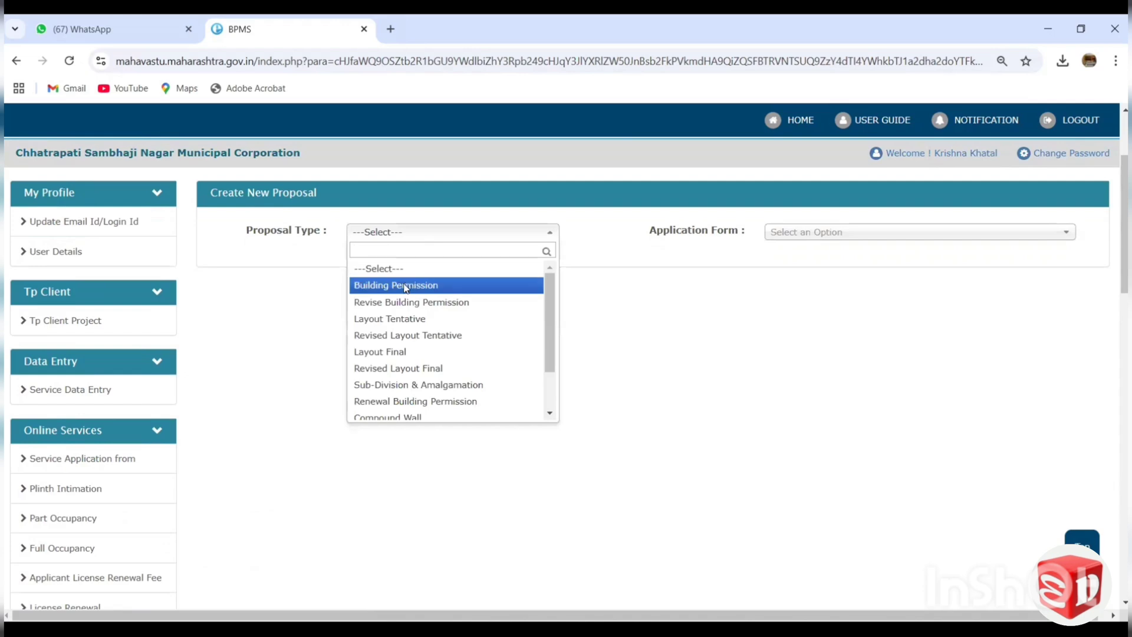
click(404, 286)
click(845, 239)
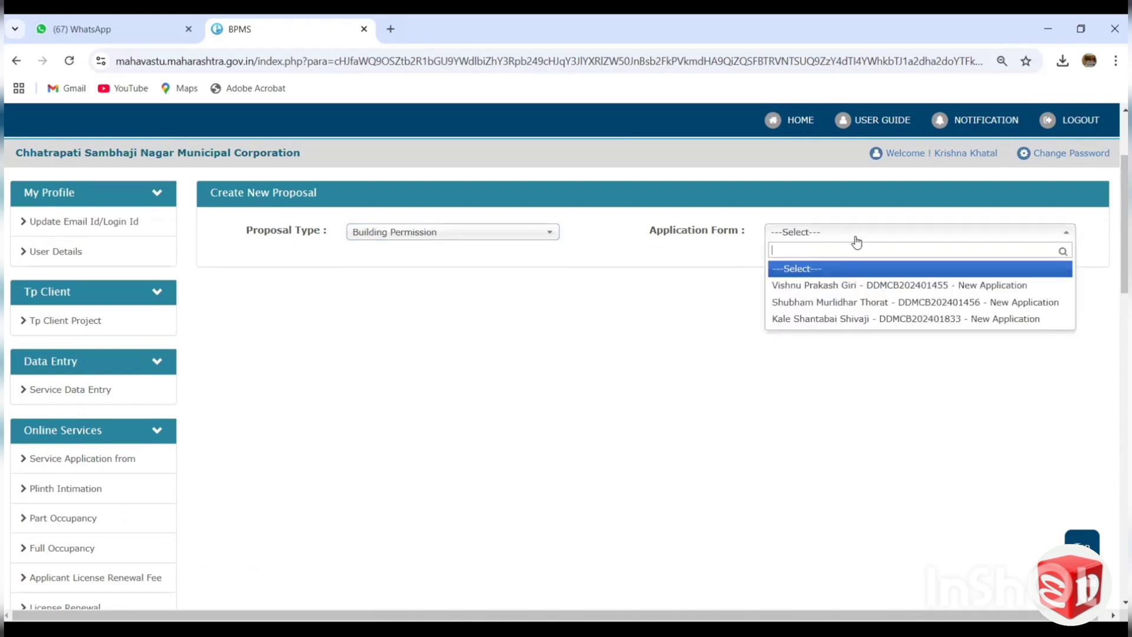
click(834, 302)
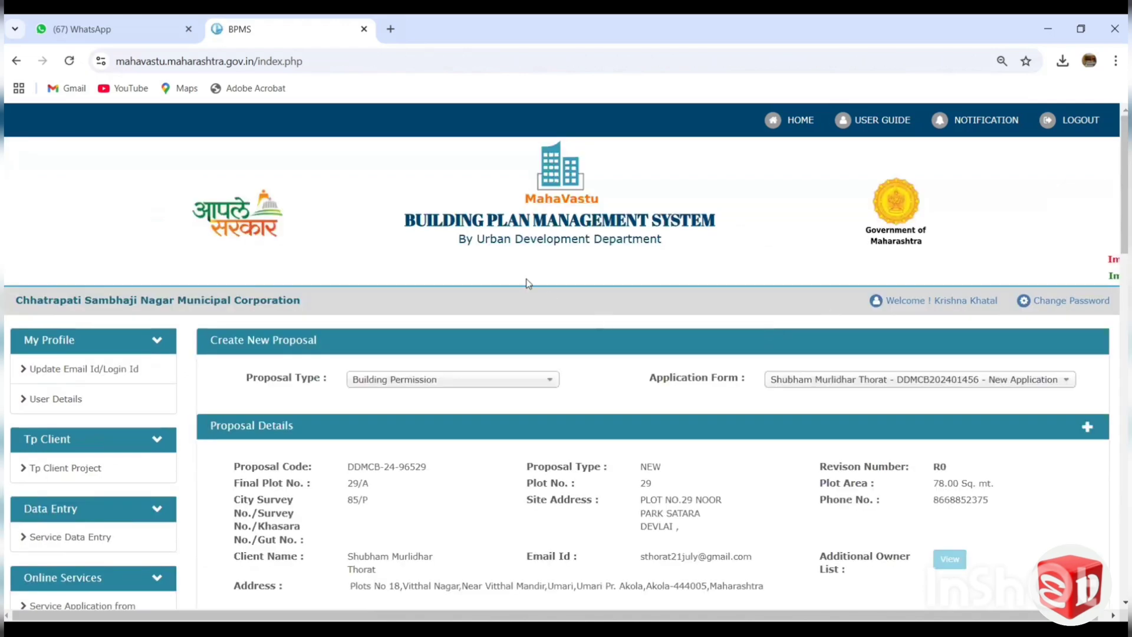
Review the proposal's document upload list, including the mandatory and optional documents and the PDF format and file size limits.
scroll(529, 271, down, 5)
scroll(529, 256, down, 5)
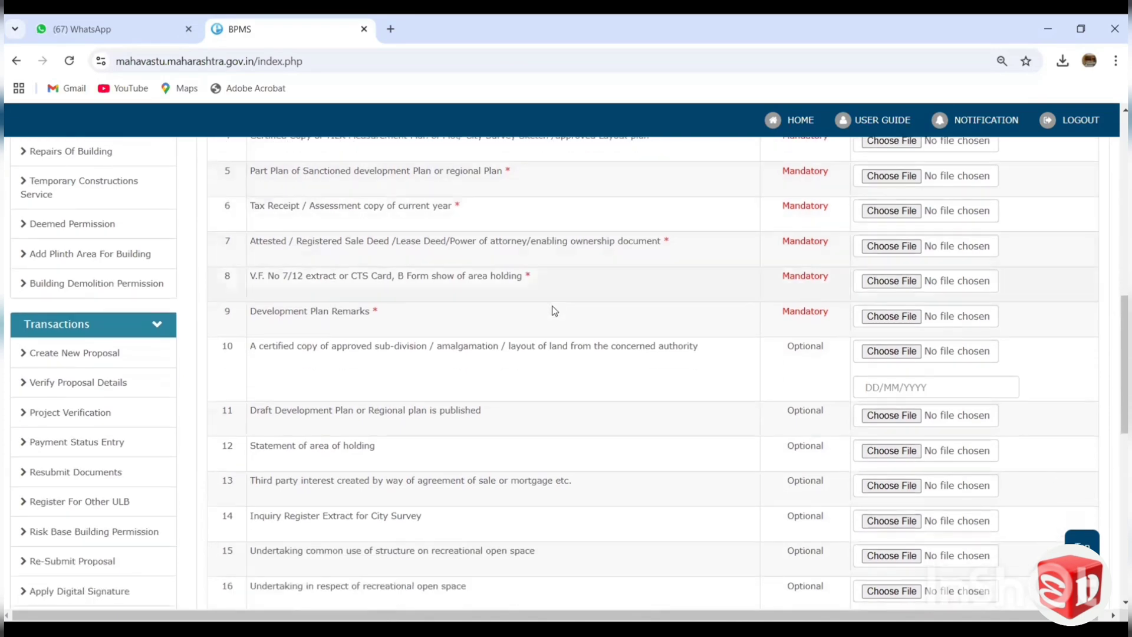
scroll(736, 306, up, 5)
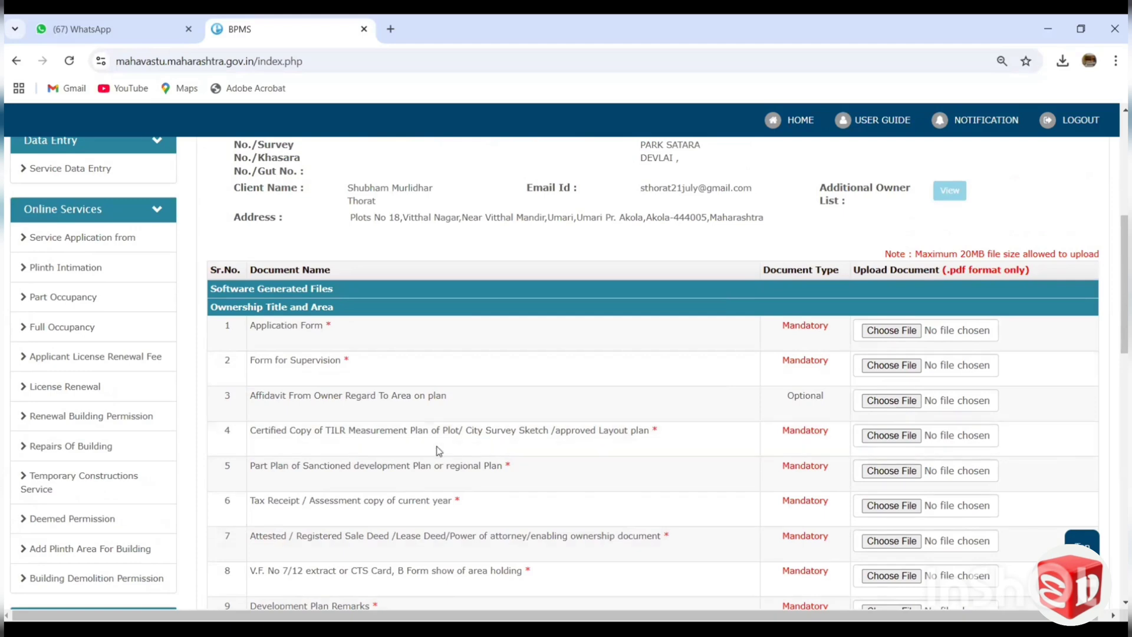
scroll(721, 289, down, 1)
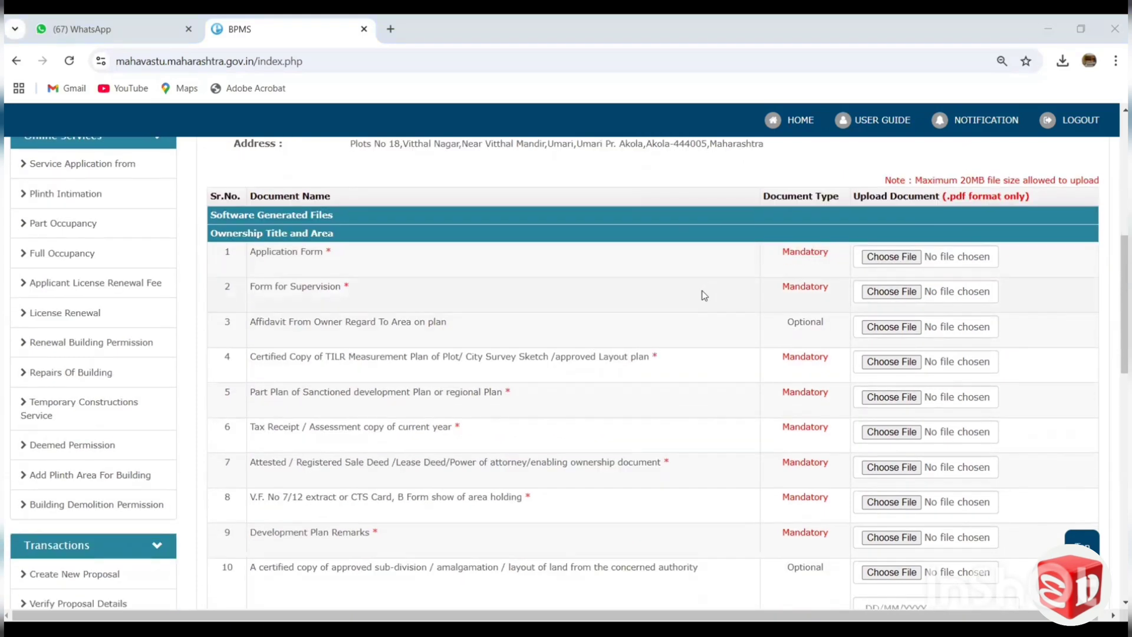
scroll(701, 295, up, 2)
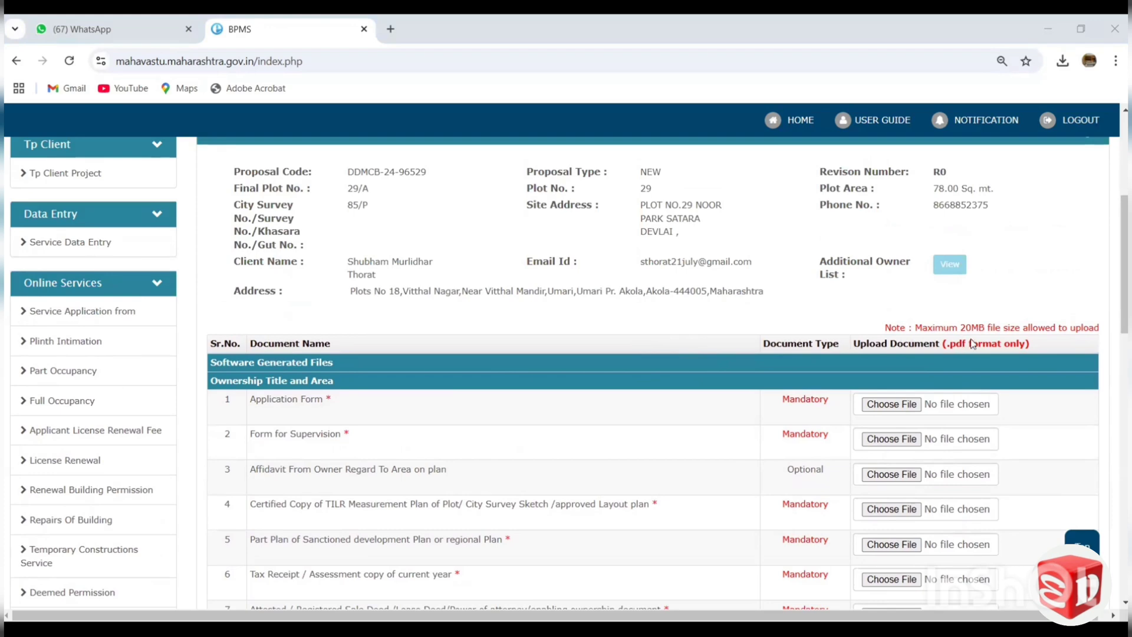
scroll(744, 368, down, 1)
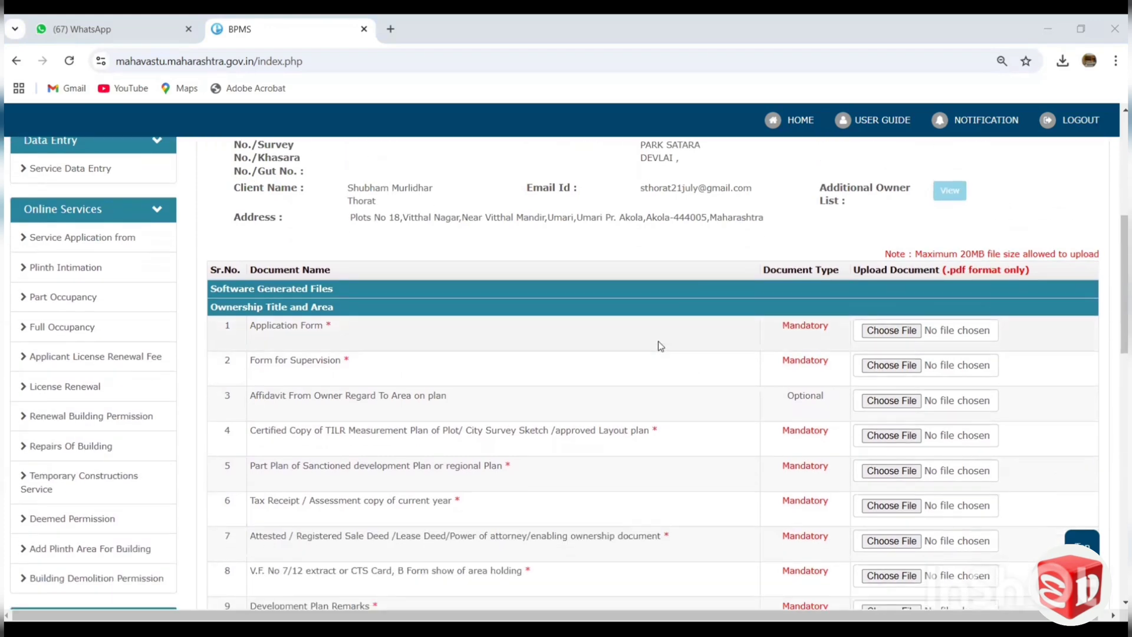
scroll(655, 285, down, 1)
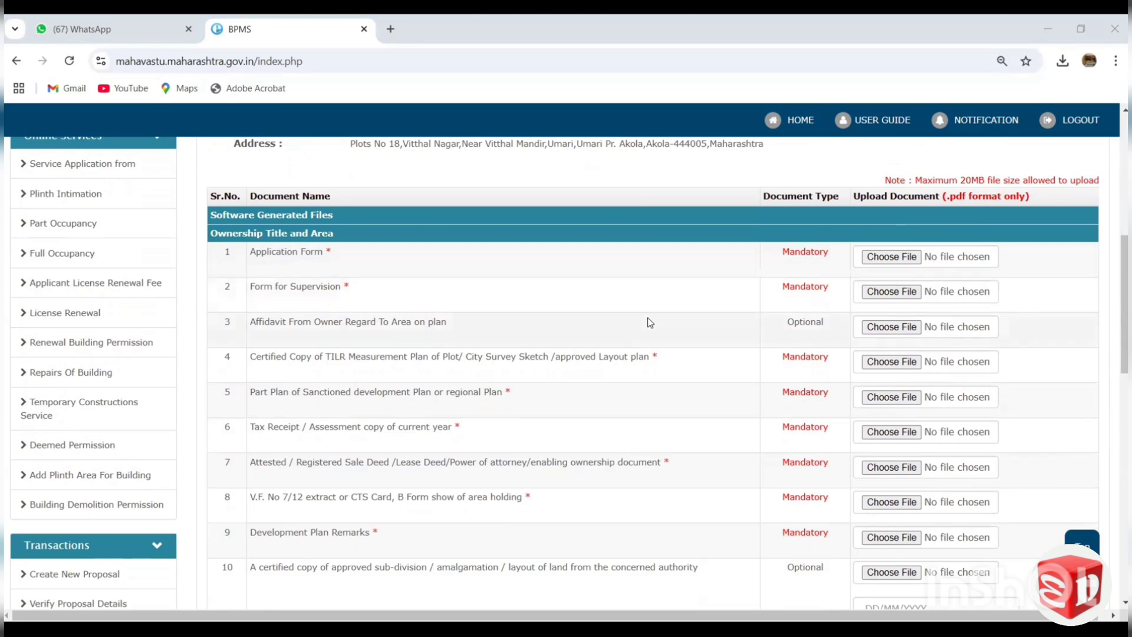
scroll(652, 279, down, 1)
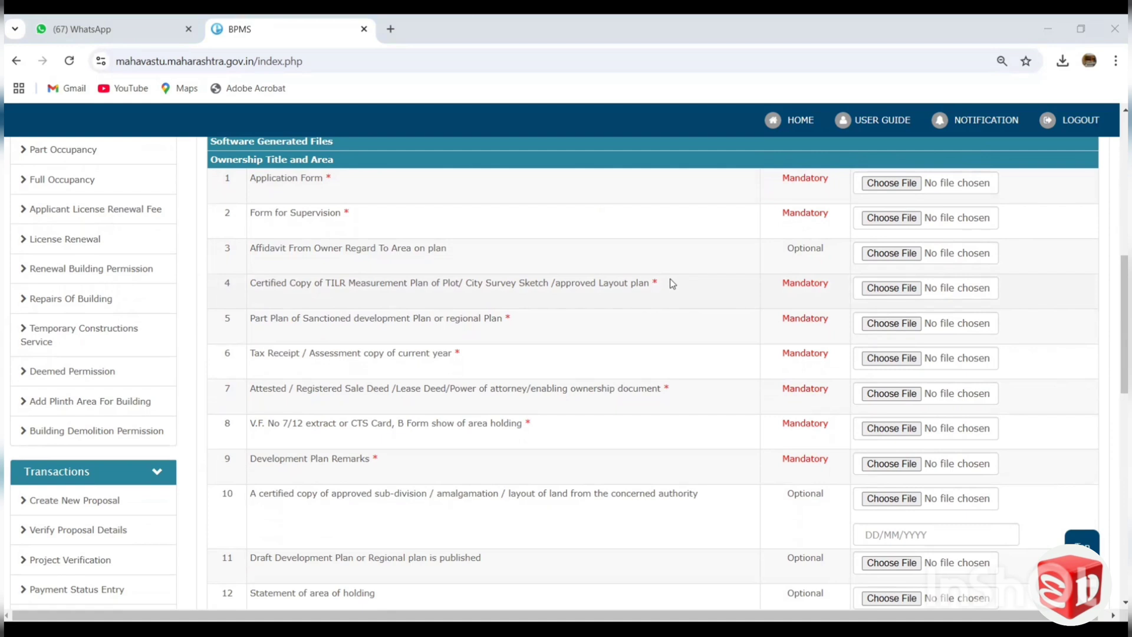
scroll(670, 283, up, 1)
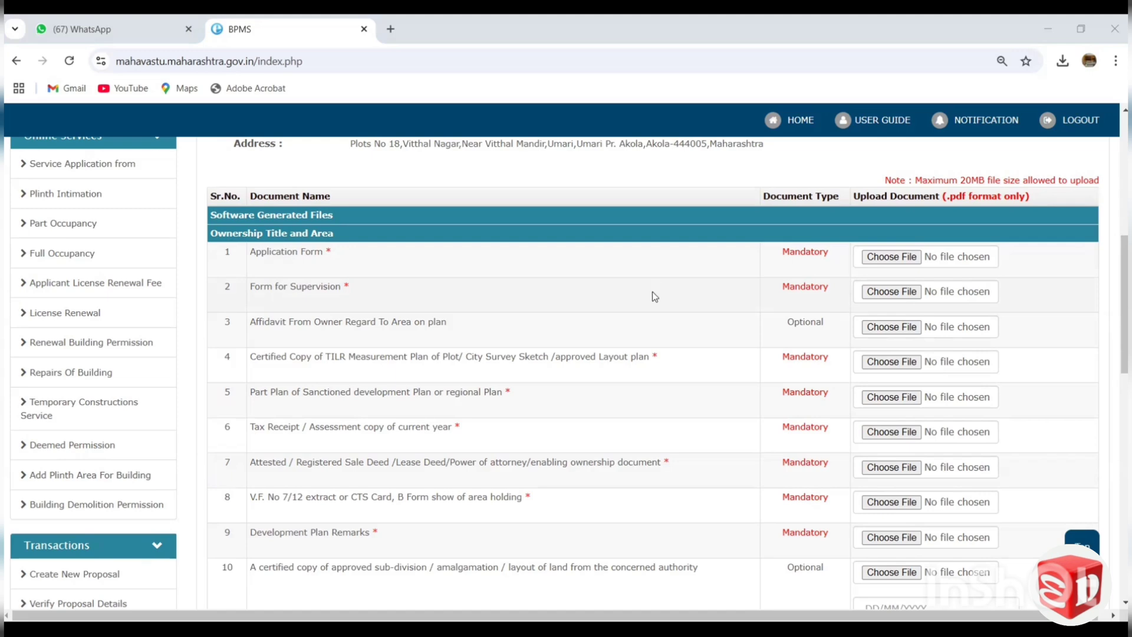
scroll(652, 291, down, 4)
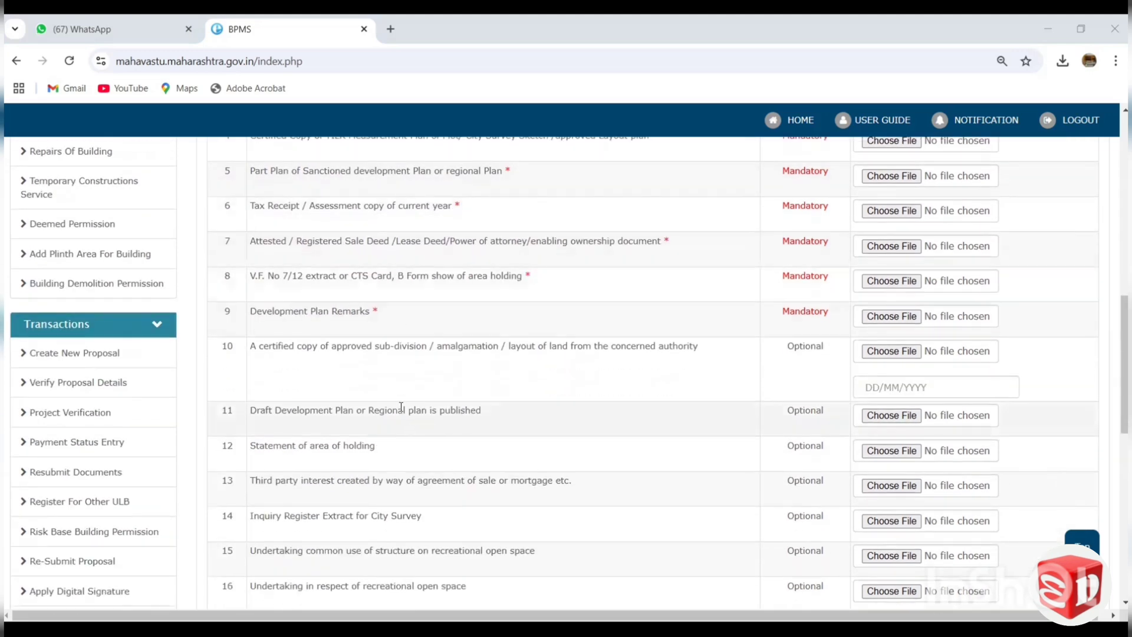
scroll(384, 437, down, 1)
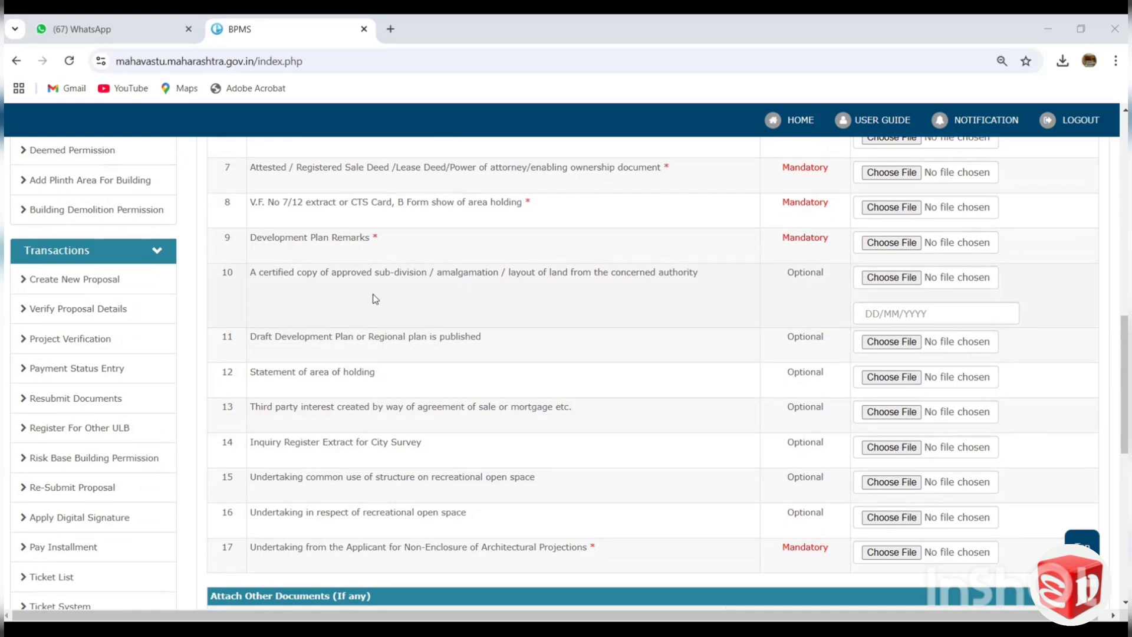
Open the project verification list and examine the scrutiny charges and payment status of the Building Permission project AI2306.
click(79, 349)
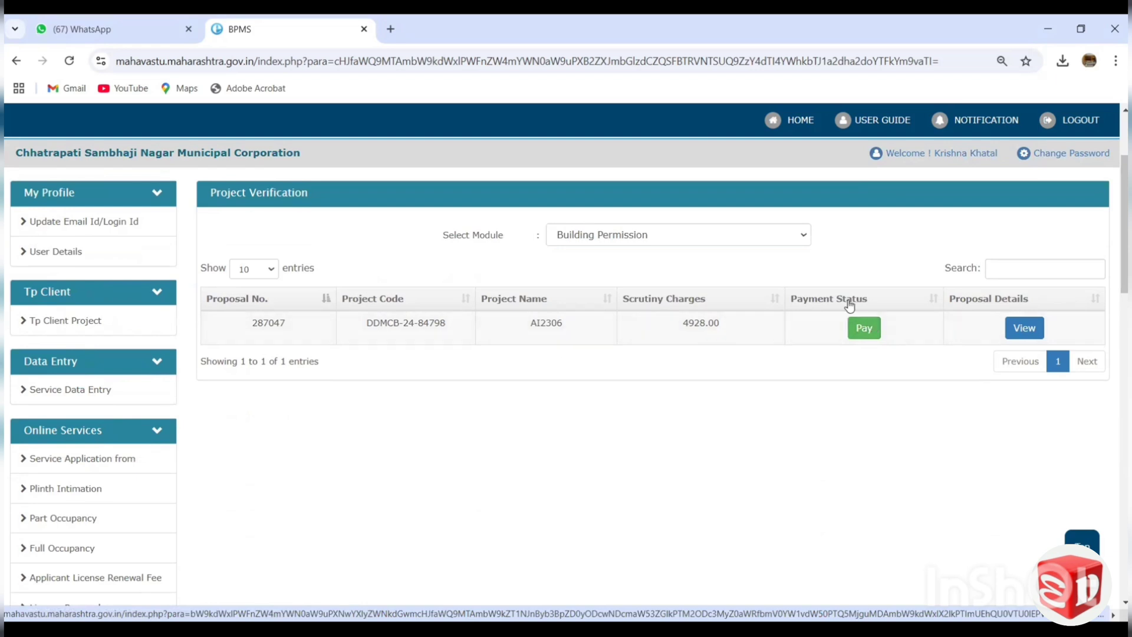
scroll(791, 289, down, 1)
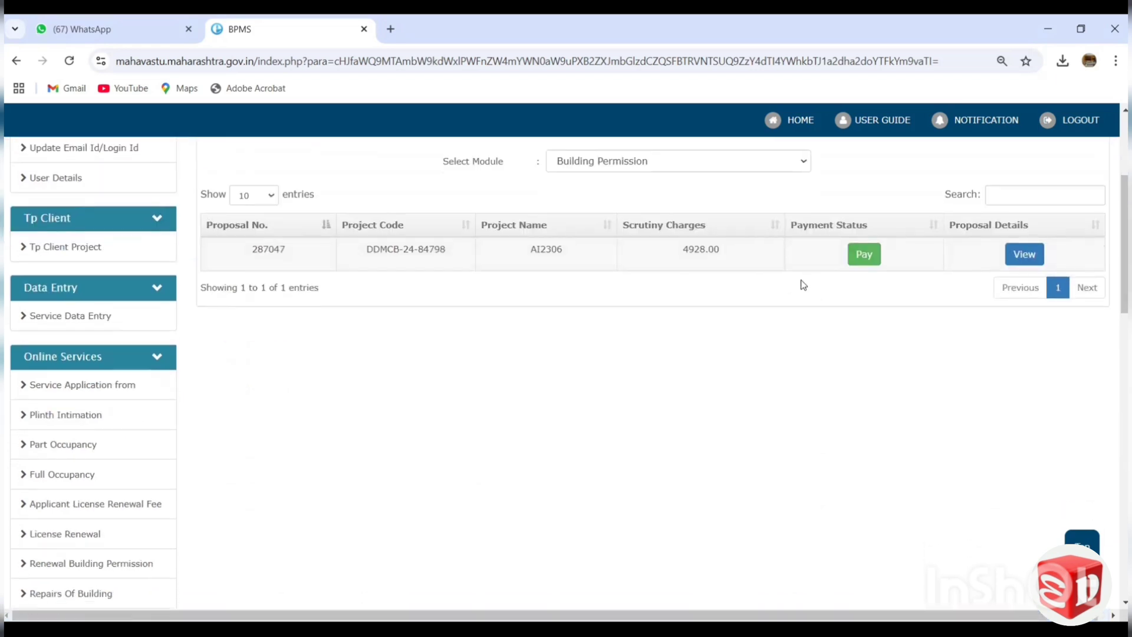